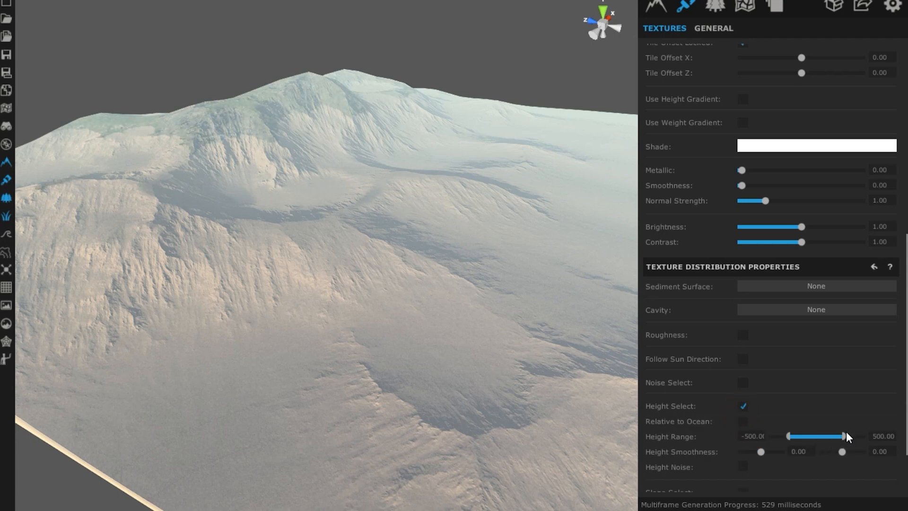
- Try a height range of -500 to 455.67 for the texture distribution, and disable Height Select
{"action": "left_click_drag", "start_coordinate": [844, 434], "coordinate": [842, 435]}
{"action": "left_click_drag", "start_coordinate": [783, 430], "coordinate": [812, 440]}
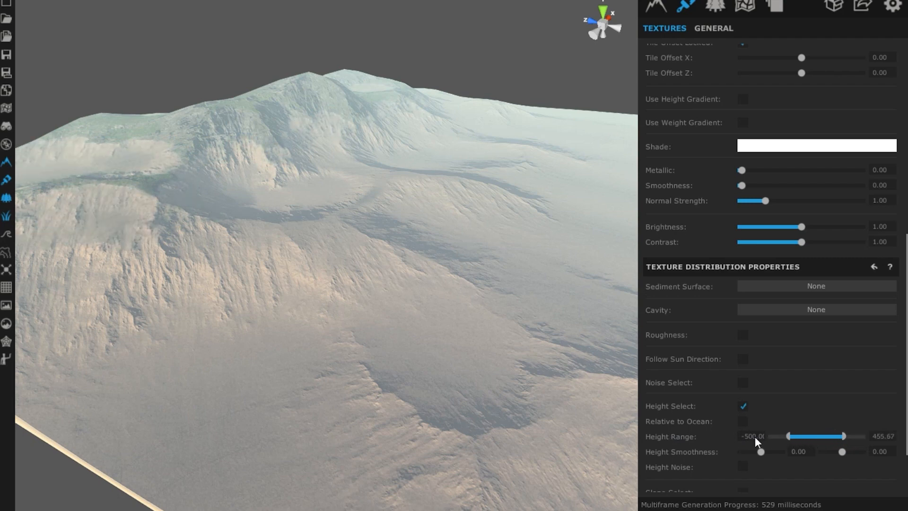
{"action": "left_click", "coordinate": [743, 410]}
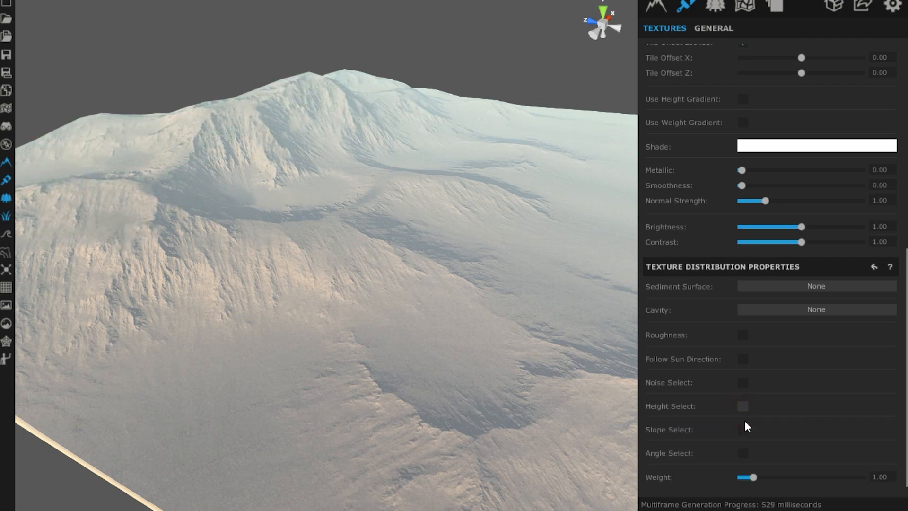
- Enable Slope Select for the texture and limit its slope range to 0.00–1.20
{"action": "left_click", "coordinate": [744, 429]}
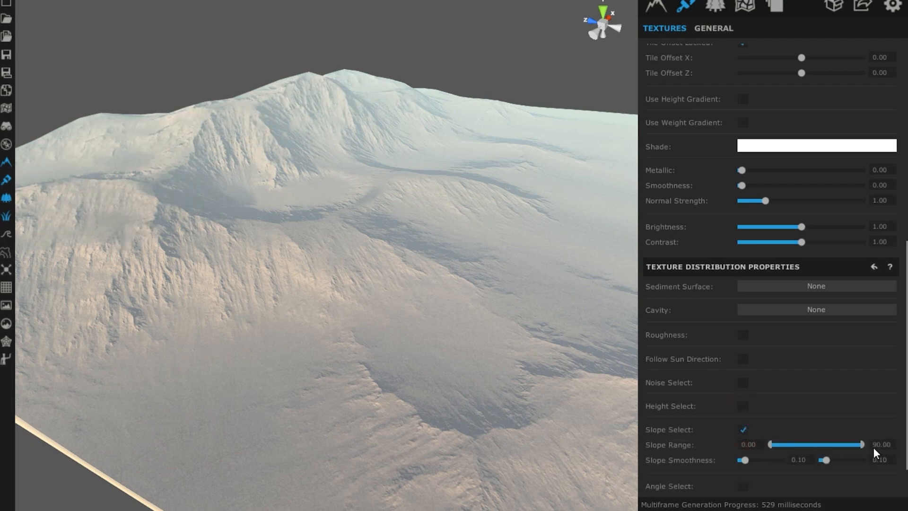
{"action": "mouse_move", "coordinate": [776, 444]}
{"action": "left_mouse_down"}
{"action": "mouse_move", "coordinate": [759, 444]}
{"action": "mouse_move", "coordinate": [806, 452]}
{"action": "mouse_move", "coordinate": [773, 454]}
{"action": "left_mouse_up"}
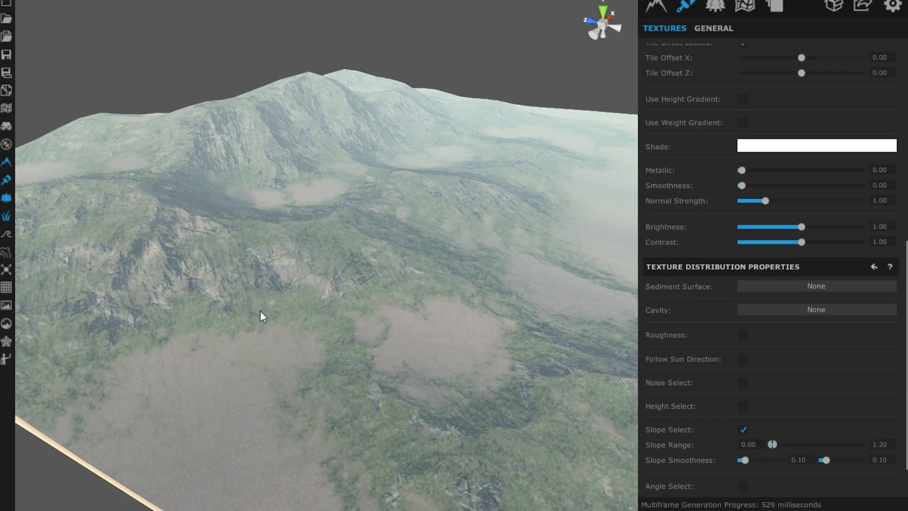
{"action": "scroll", "coordinate": [260, 312], "scroll_direction": "up", "scroll_amount": 3}
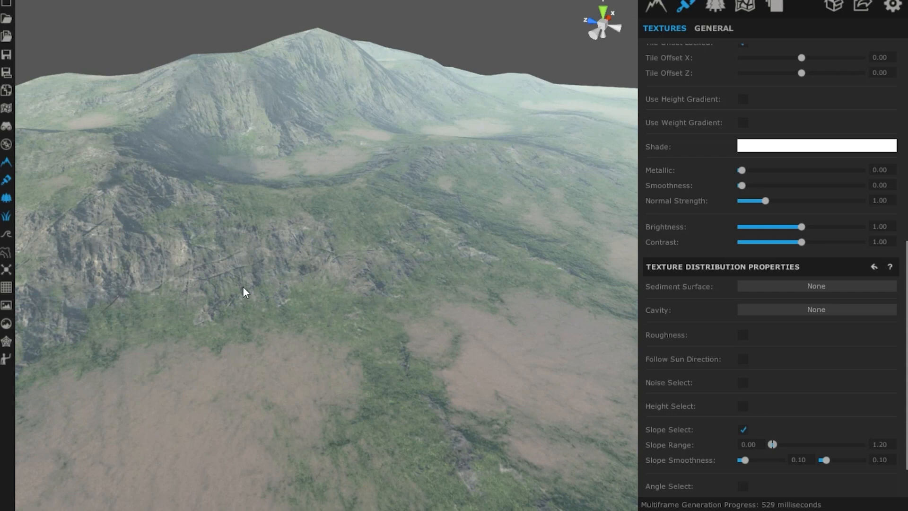
- Compare the terrain with Slope Select off and on, and reduce the slope range's upper limit to 0.00
{"action": "left_click", "coordinate": [744, 430]}
{"action": "left_click", "coordinate": [743, 430]}
{"action": "mouse_move", "coordinate": [773, 444]}
{"action": "left_mouse_down"}
{"action": "mouse_move", "coordinate": [813, 445]}
{"action": "mouse_move", "coordinate": [775, 443]}
{"action": "left_mouse_up"}
{"action": "scroll", "coordinate": [263, 296], "scroll_direction": "down", "scroll_amount": 5}
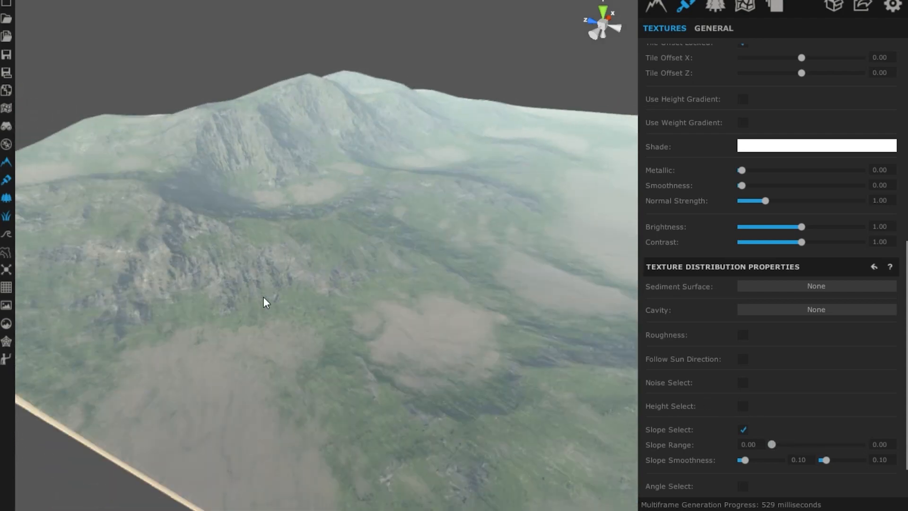
{"action": "scroll", "coordinate": [276, 300], "scroll_direction": "up", "scroll_amount": 5}
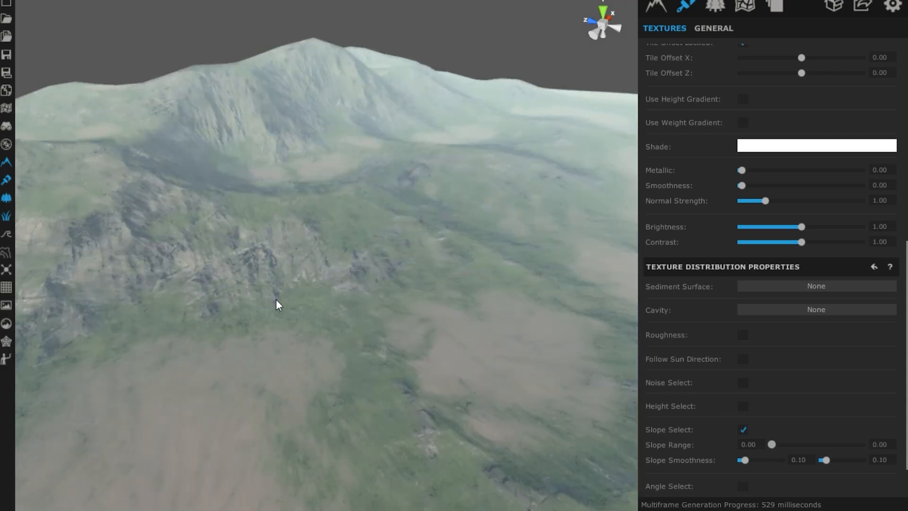
- Try Angle Select in place of Slope Select for the texture distribution, and disable it again
{"action": "left_click", "coordinate": [743, 429]}
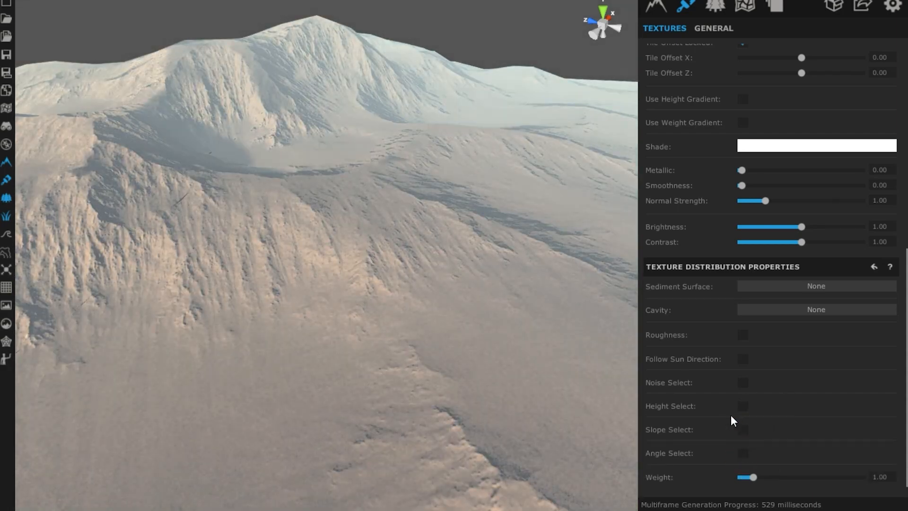
{"action": "left_click", "coordinate": [742, 454]}
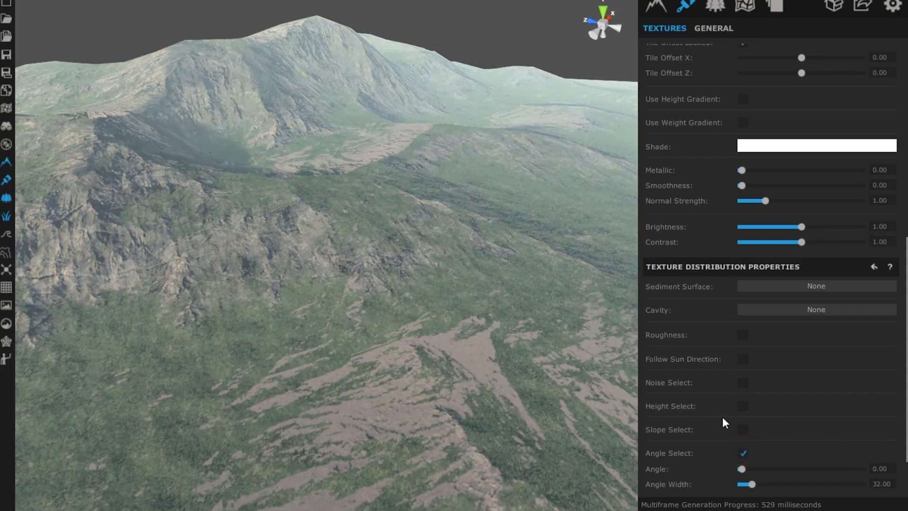
{"action": "scroll", "coordinate": [394, 246], "scroll_direction": "down", "scroll_amount": 2}
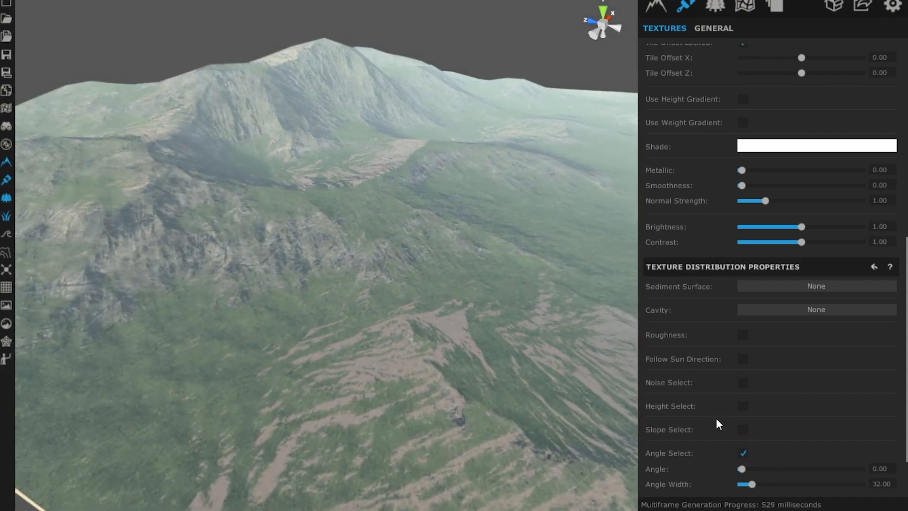
{"action": "scroll", "coordinate": [710, 422], "scroll_direction": "down", "scroll_amount": 2}
{"action": "mouse_move", "coordinate": [742, 422]}
{"action": "left_mouse_down"}
{"action": "mouse_move", "coordinate": [769, 424]}
{"action": "mouse_move", "coordinate": [731, 430]}
{"action": "left_mouse_up"}
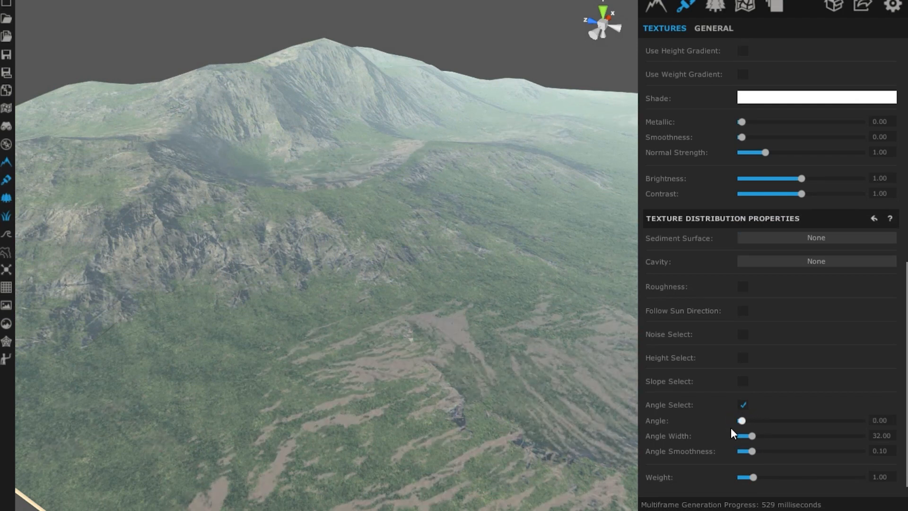
{"action": "left_click", "coordinate": [743, 407]}
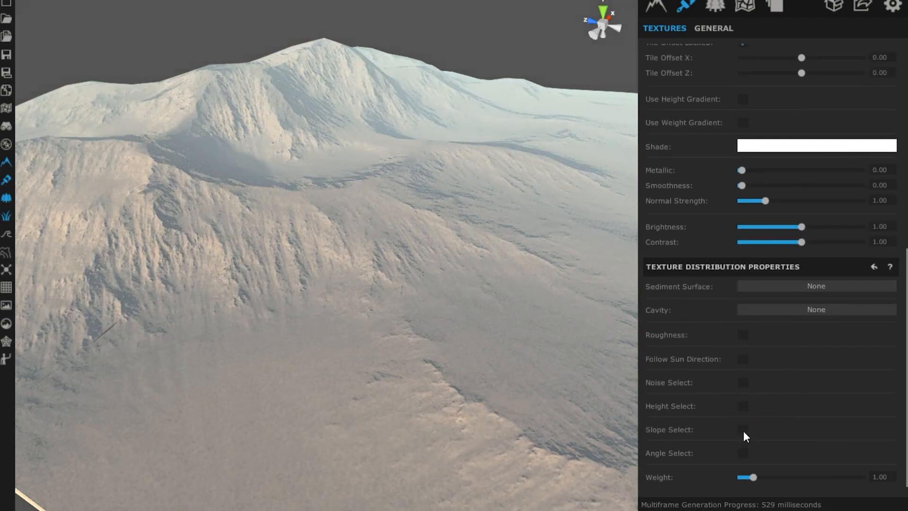
- Turn Slope Select back on and set the slope range to 11.58–13.51
{"action": "left_click", "coordinate": [743, 431]}
{"action": "scroll", "coordinate": [713, 401], "scroll_direction": "down", "scroll_amount": 1}
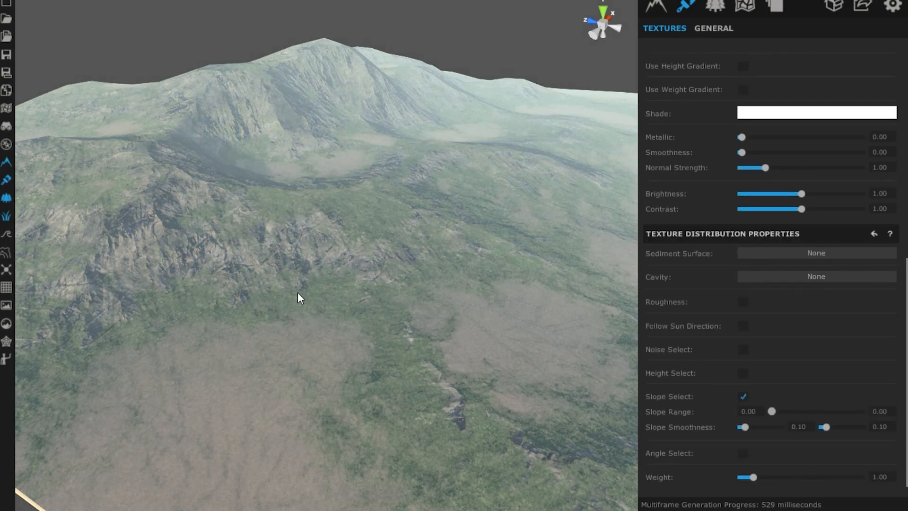
{"action": "scroll", "coordinate": [298, 298], "scroll_direction": "up", "scroll_amount": 3}
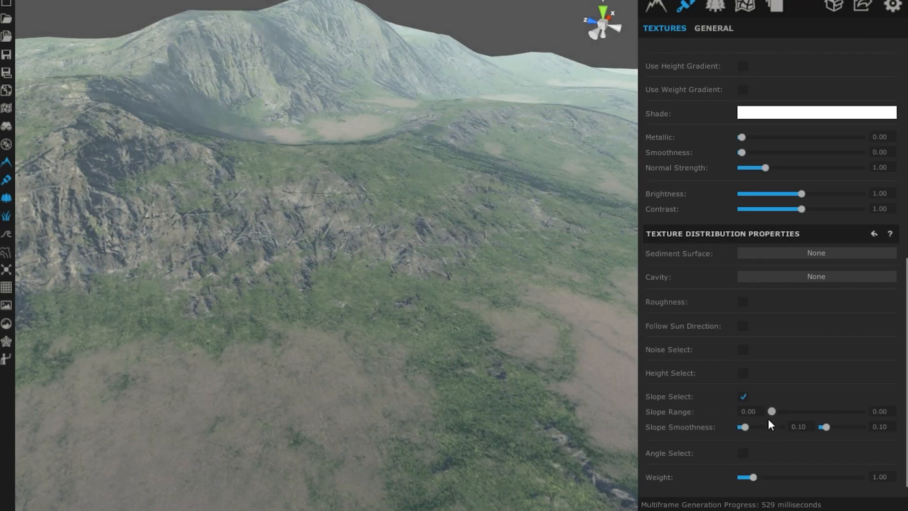
{"action": "mouse_move", "coordinate": [773, 411]}
{"action": "left_mouse_down"}
{"action": "mouse_move", "coordinate": [812, 412]}
{"action": "mouse_move", "coordinate": [780, 410]}
{"action": "mouse_move", "coordinate": [797, 414]}
{"action": "mouse_move", "coordinate": [787, 414]}
{"action": "left_mouse_up"}
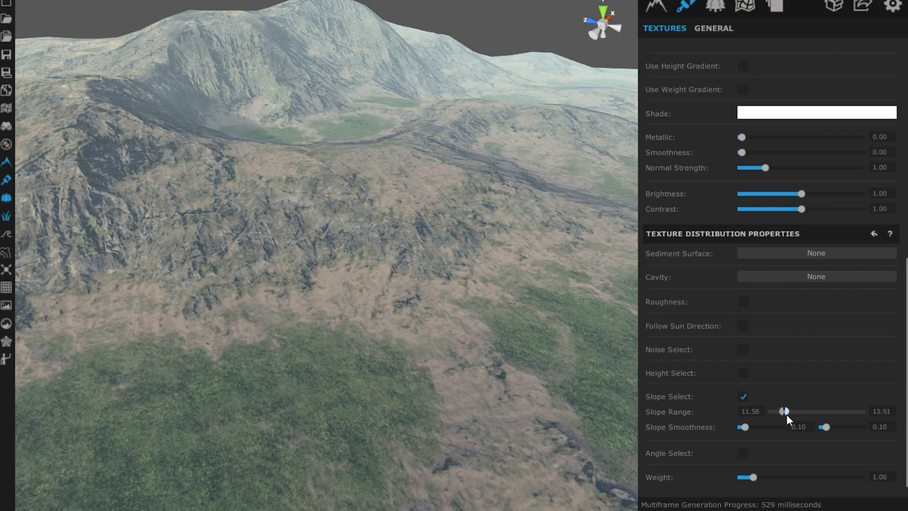
{"action": "scroll", "coordinate": [590, 412], "scroll_direction": "down", "scroll_amount": 3}
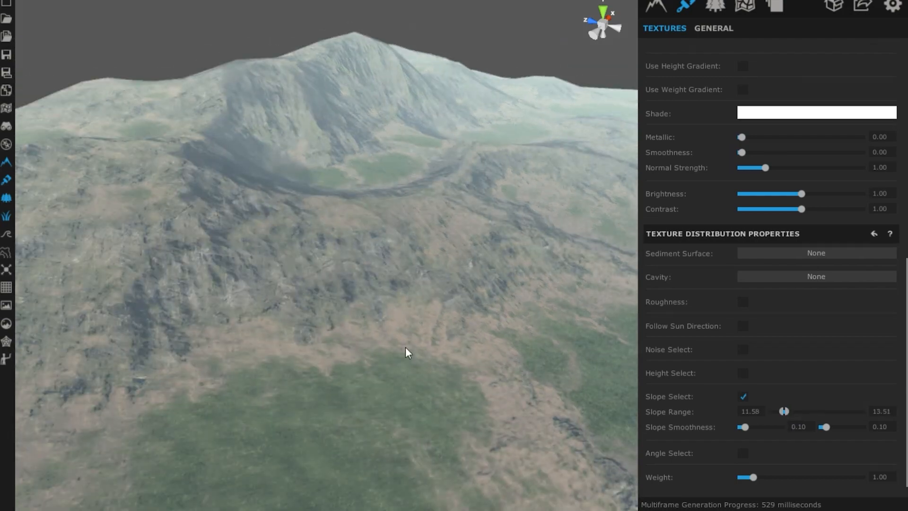
{"action": "scroll", "coordinate": [364, 339], "scroll_direction": "up", "scroll_amount": 5}
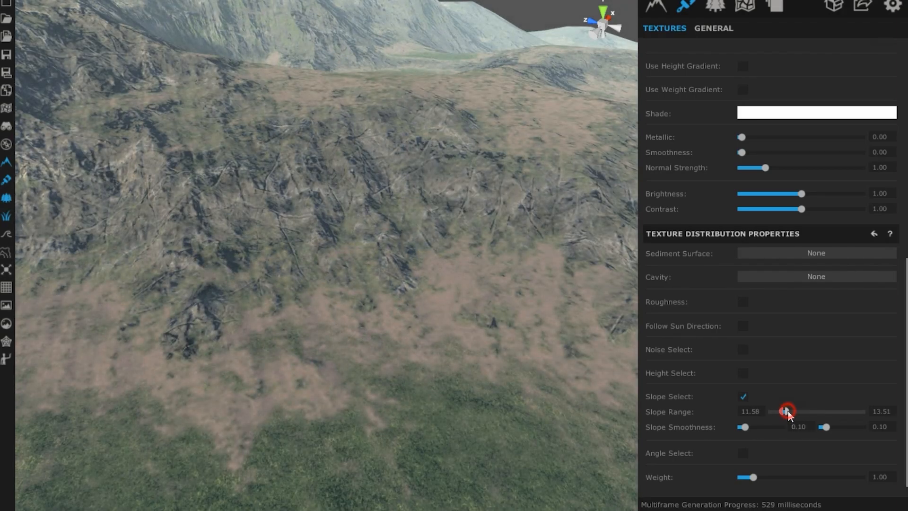
- Widen the texture's slope range to 14.80–23.17 and check the distribution on the mountainside
{"action": "mouse_move", "coordinate": [796, 411]}
{"action": "left_mouse_down"}
{"action": "mouse_move", "coordinate": [773, 410]}
{"action": "mouse_move", "coordinate": [782, 417]}
{"action": "left_mouse_up"}
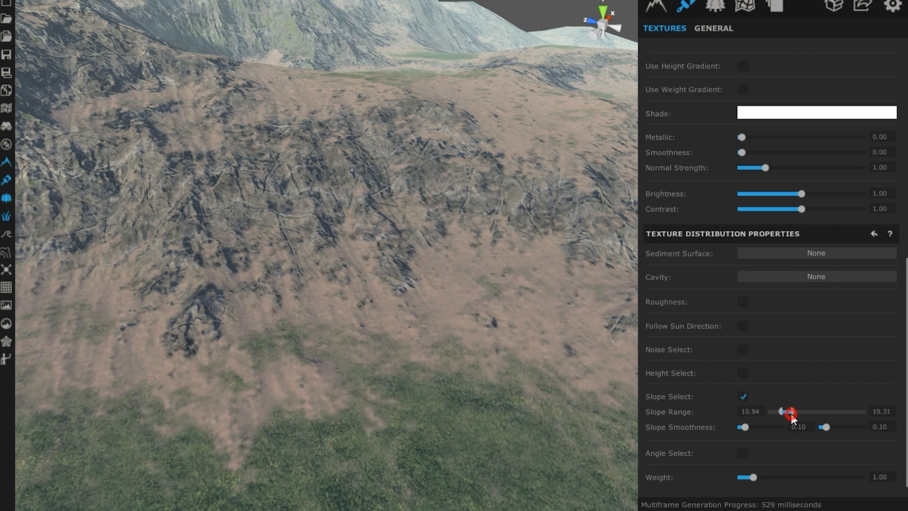
{"action": "left_click_drag", "start_coordinate": [791, 413], "coordinate": [795, 413]}
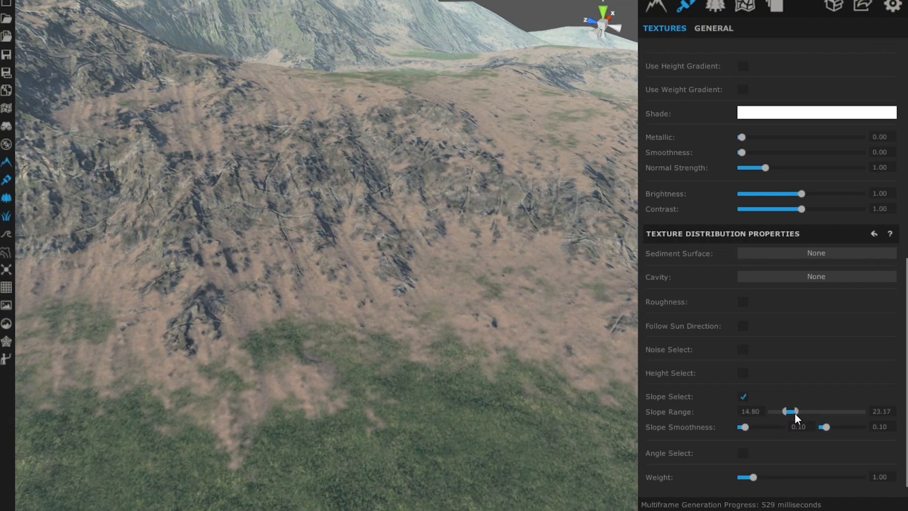
{"action": "scroll", "coordinate": [438, 407], "scroll_direction": "down", "scroll_amount": 5}
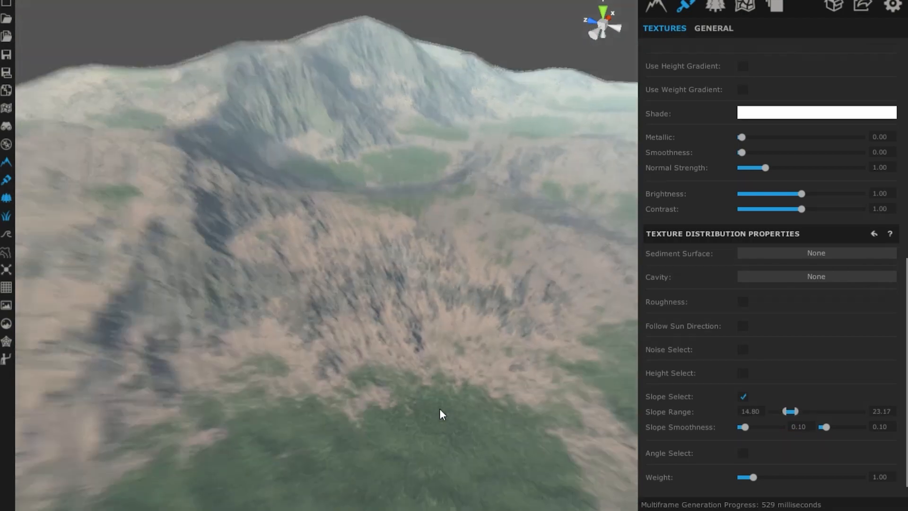
{"action": "scroll", "coordinate": [370, 356], "scroll_direction": "up", "scroll_amount": 4}
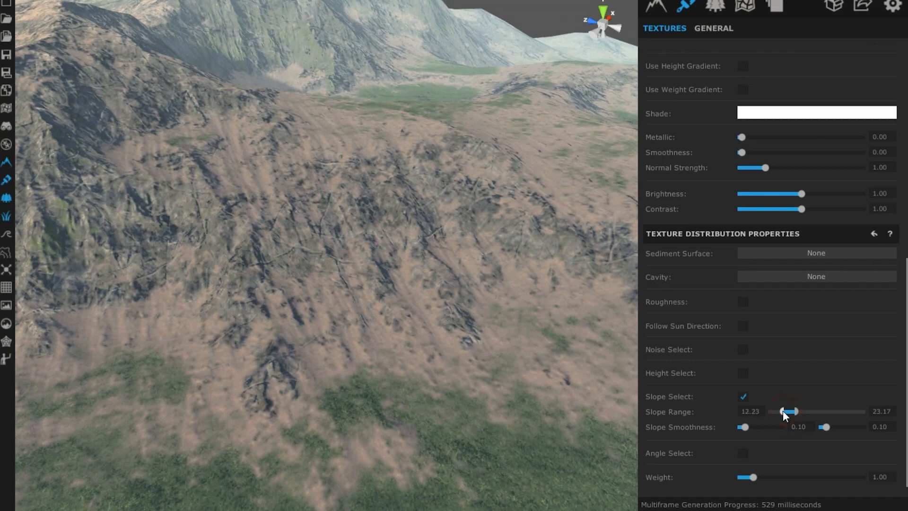
- Shift the slope range to 19.31–24.45 and inspect the result up close and from afar
{"action": "left_click_drag", "start_coordinate": [782, 410], "coordinate": [790, 413]}
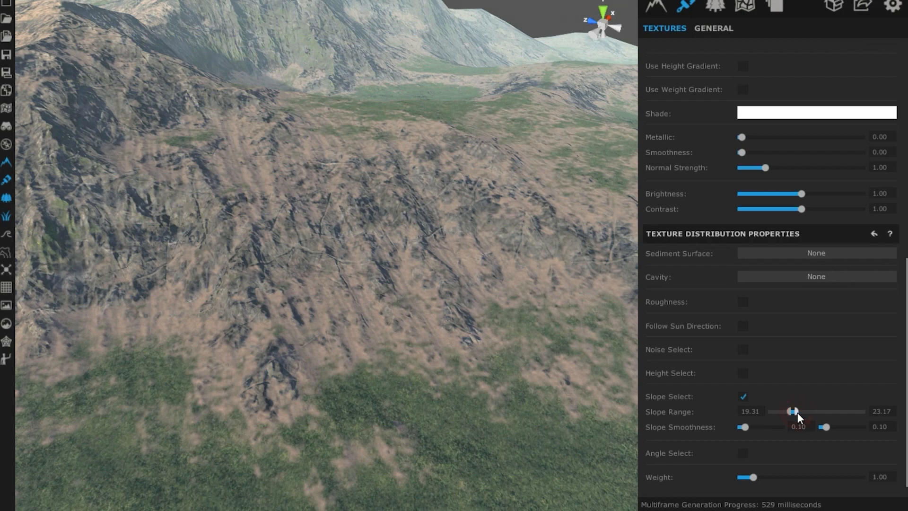
{"action": "mouse_move", "coordinate": [795, 411]}
{"action": "left_mouse_down"}
{"action": "mouse_move", "coordinate": [810, 413]}
{"action": "mouse_move", "coordinate": [798, 415]}
{"action": "left_mouse_up"}
{"action": "scroll", "coordinate": [475, 373], "scroll_direction": "down", "scroll_amount": 4}
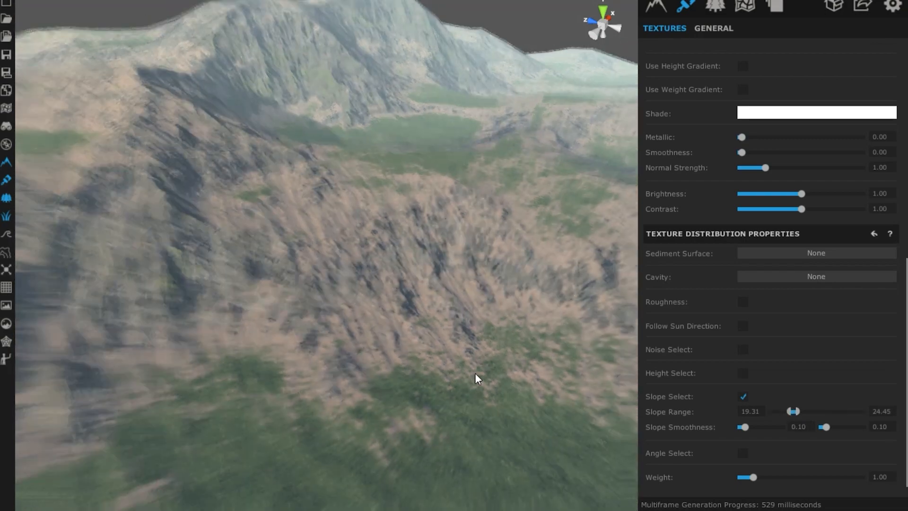
{"action": "scroll", "coordinate": [475, 372], "scroll_direction": "up", "scroll_amount": 5}
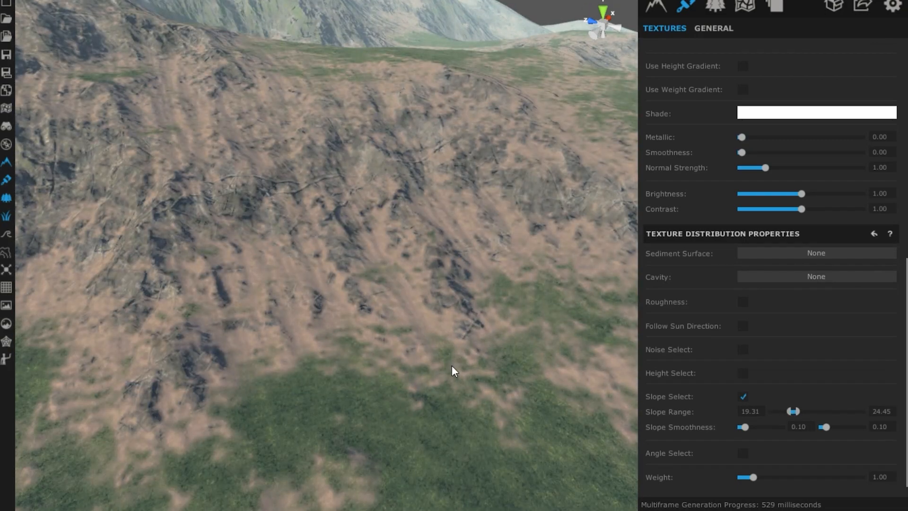
{"action": "scroll", "coordinate": [453, 368], "scroll_direction": "down", "scroll_amount": 3}
{"action": "scroll", "coordinate": [452, 371], "scroll_direction": "down", "scroll_amount": 3}
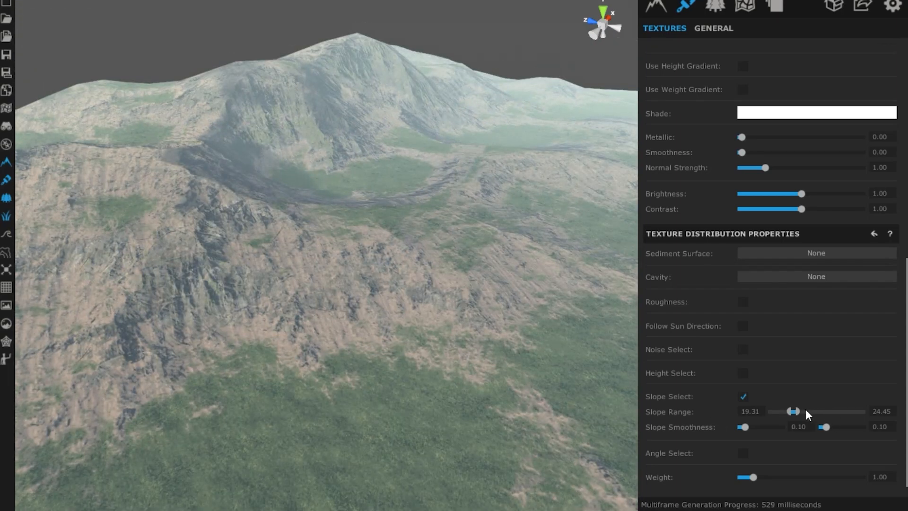
- Bring the slope range down to 15.44–17.37 and check the texture coverage on the slopes
{"action": "mouse_move", "coordinate": [796, 411]}
{"action": "left_mouse_down"}
{"action": "mouse_move", "coordinate": [827, 416]}
{"action": "mouse_move", "coordinate": [790, 412]}
{"action": "mouse_move", "coordinate": [770, 423]}
{"action": "mouse_move", "coordinate": [795, 411]}
{"action": "mouse_move", "coordinate": [773, 408]}
{"action": "mouse_move", "coordinate": [815, 411]}
{"action": "mouse_move", "coordinate": [787, 413]}
{"action": "left_mouse_up"}
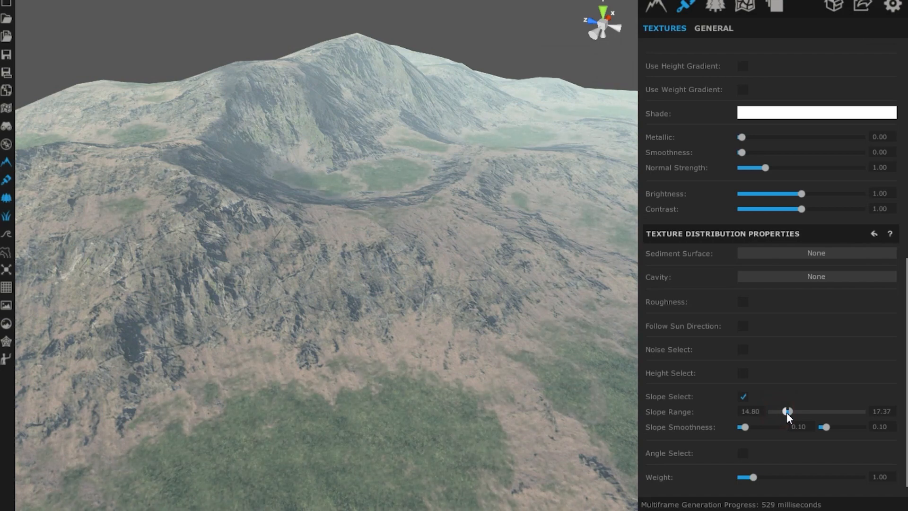
{"action": "scroll", "coordinate": [237, 282], "scroll_direction": "down", "scroll_amount": 3}
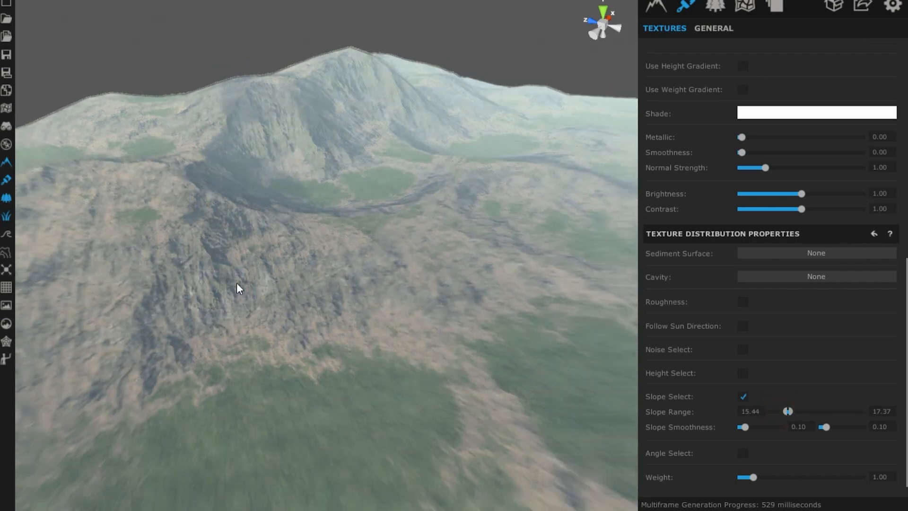
{"action": "scroll", "coordinate": [237, 283], "scroll_direction": "down", "scroll_amount": 2}
{"action": "scroll", "coordinate": [295, 353], "scroll_direction": "up", "scroll_amount": 5}
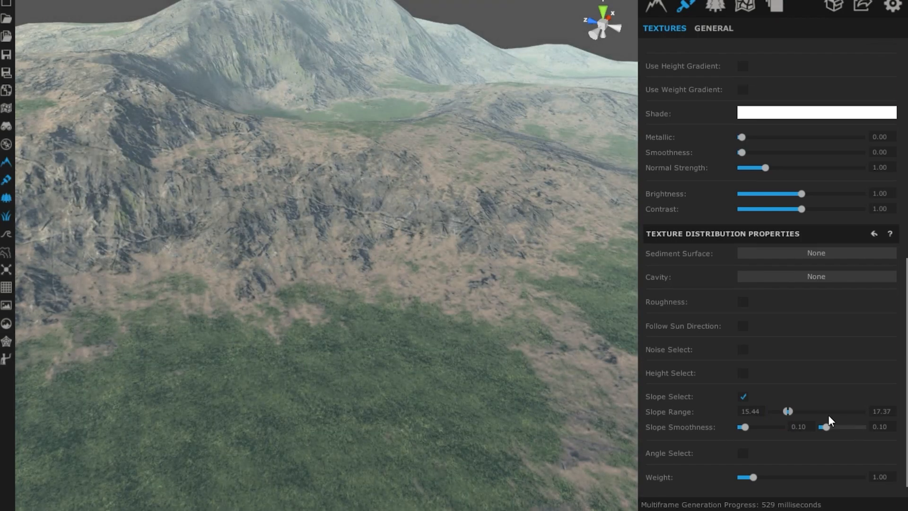
- Set both slope range limits to 9.01 and lower the first Slope Smoothness value to 0.02
{"action": "mouse_move", "coordinate": [791, 412]}
{"action": "left_mouse_down"}
{"action": "mouse_move", "coordinate": [807, 410]}
{"action": "mouse_move", "coordinate": [783, 410]}
{"action": "left_mouse_up"}
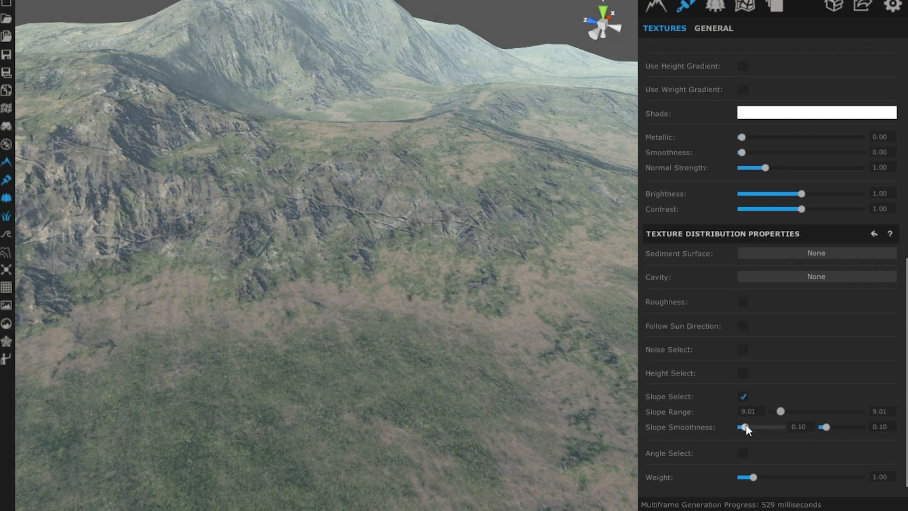
{"action": "mouse_move", "coordinate": [746, 425]}
{"action": "left_mouse_down"}
{"action": "mouse_move", "coordinate": [766, 428]}
{"action": "mouse_move", "coordinate": [742, 421]}
{"action": "left_mouse_up"}
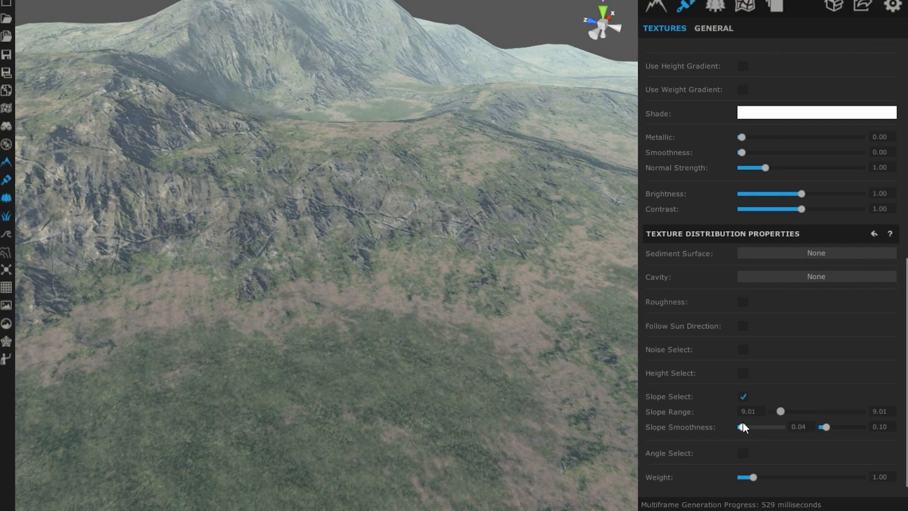
{"action": "scroll", "coordinate": [232, 339], "scroll_direction": "down", "scroll_amount": 2}
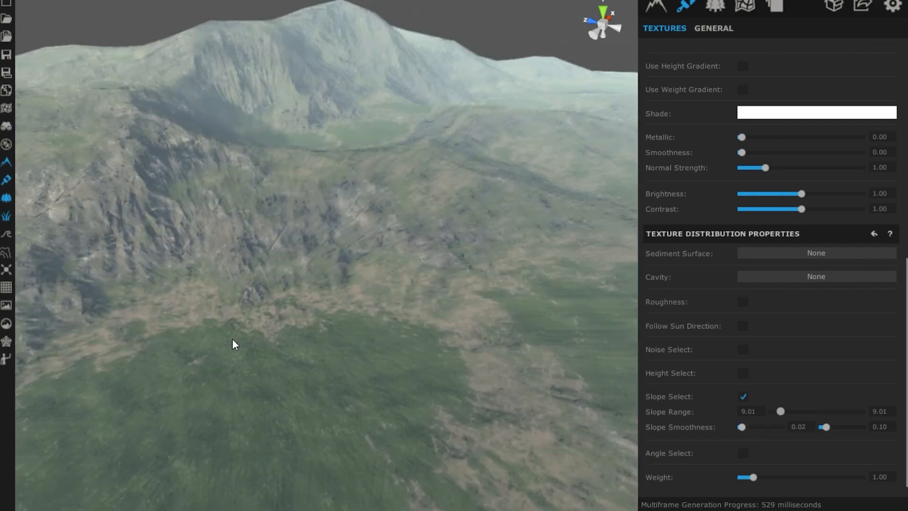
{"action": "scroll", "coordinate": [232, 338], "scroll_direction": "up", "scroll_amount": 3}
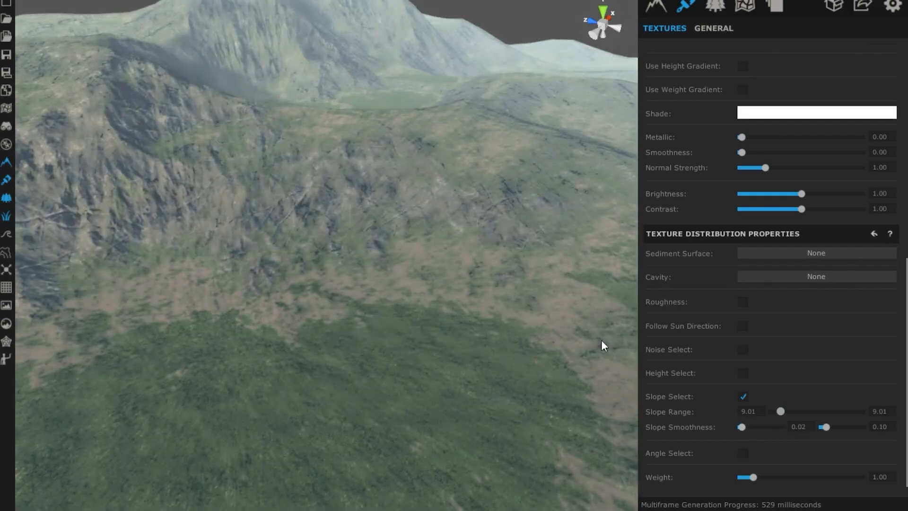
- Try the Convex cavity option on the texture distribution, and switch the cavity to Concave
{"action": "left_click", "coordinate": [756, 275]}
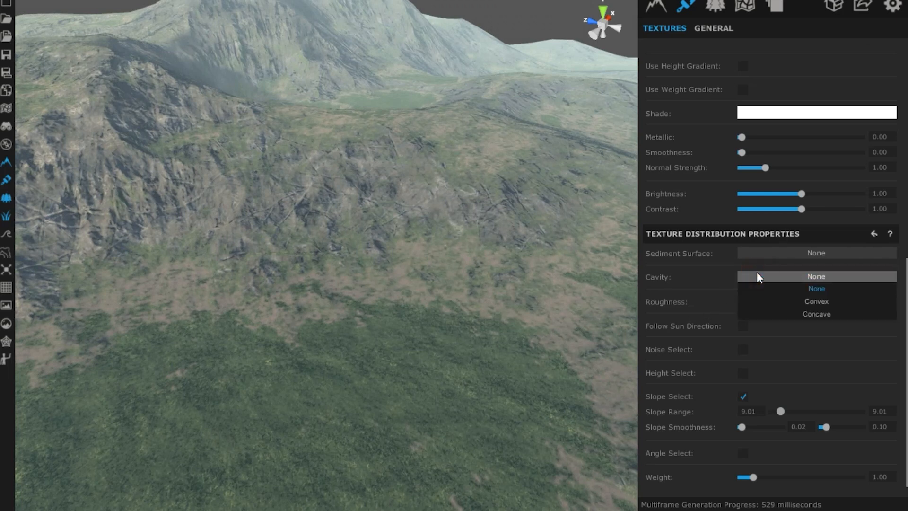
{"action": "left_click", "coordinate": [778, 303]}
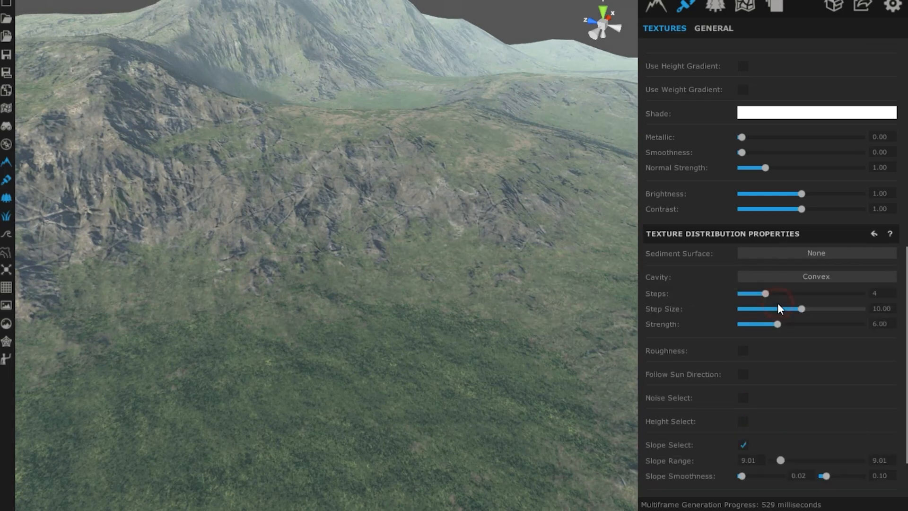
{"action": "left_click", "coordinate": [775, 279]}
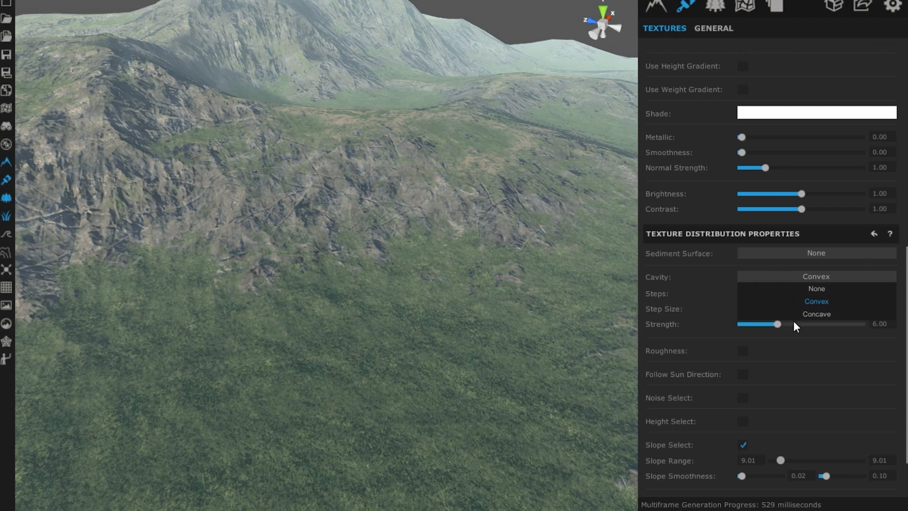
{"action": "left_click", "coordinate": [798, 316]}
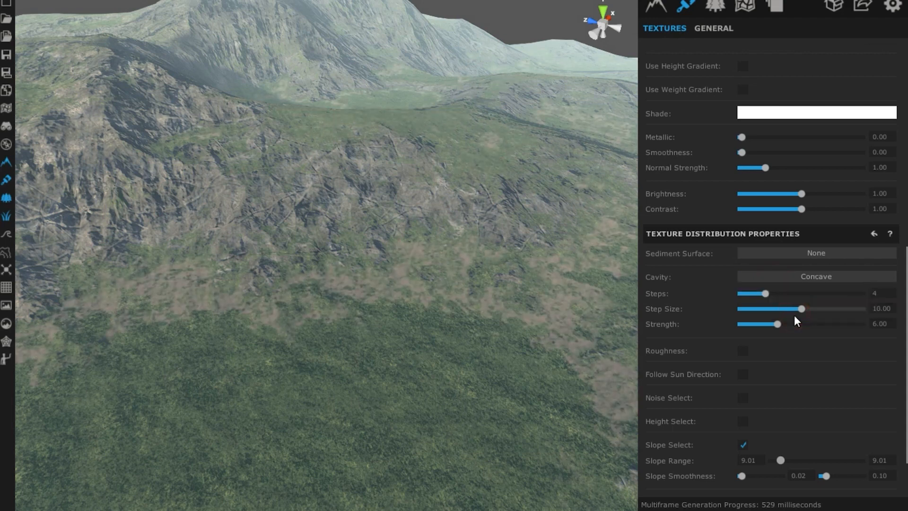
- Lower the concave cavity's Steps to 3 and inspect the texture coverage from afar and up close
{"action": "mouse_move", "coordinate": [771, 294]}
{"action": "left_mouse_down"}
{"action": "mouse_move", "coordinate": [819, 304]}
{"action": "mouse_move", "coordinate": [758, 295]}
{"action": "left_mouse_up"}
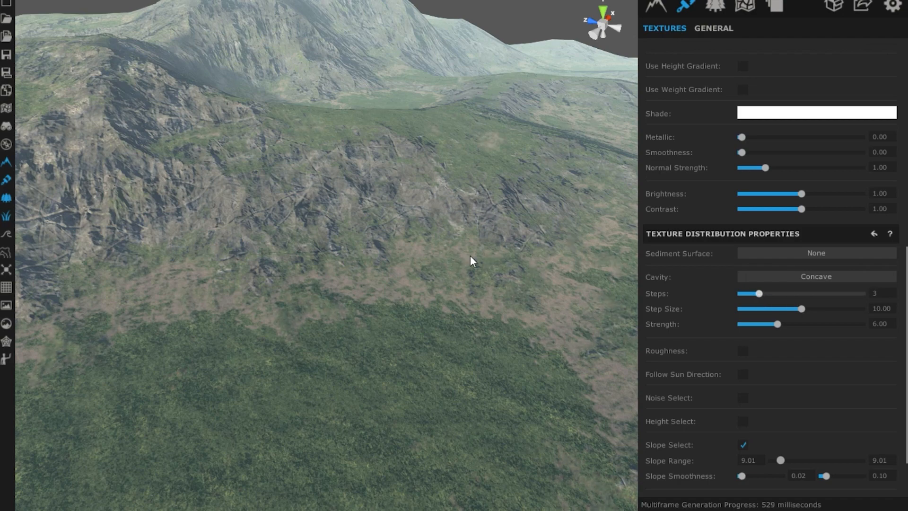
{"action": "scroll", "coordinate": [489, 316], "scroll_direction": "down", "scroll_amount": 5}
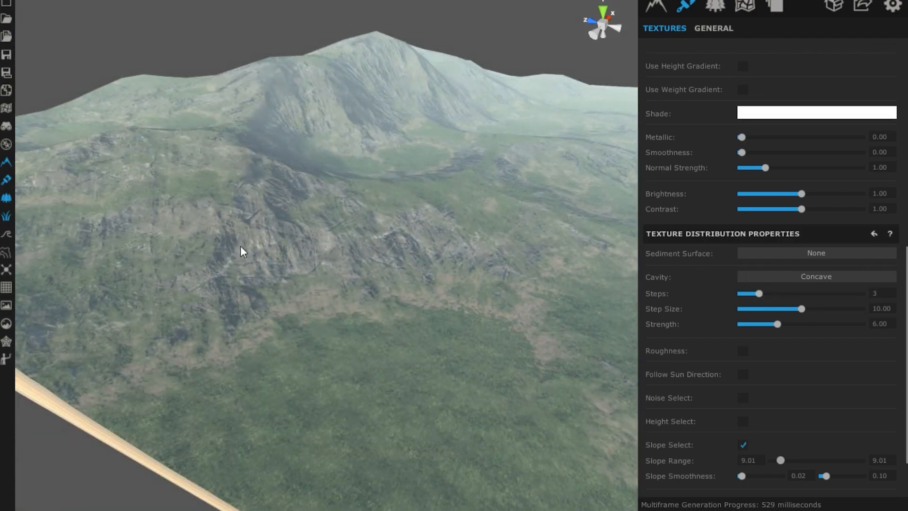
{"action": "scroll", "coordinate": [241, 249], "scroll_direction": "up", "scroll_amount": 8}
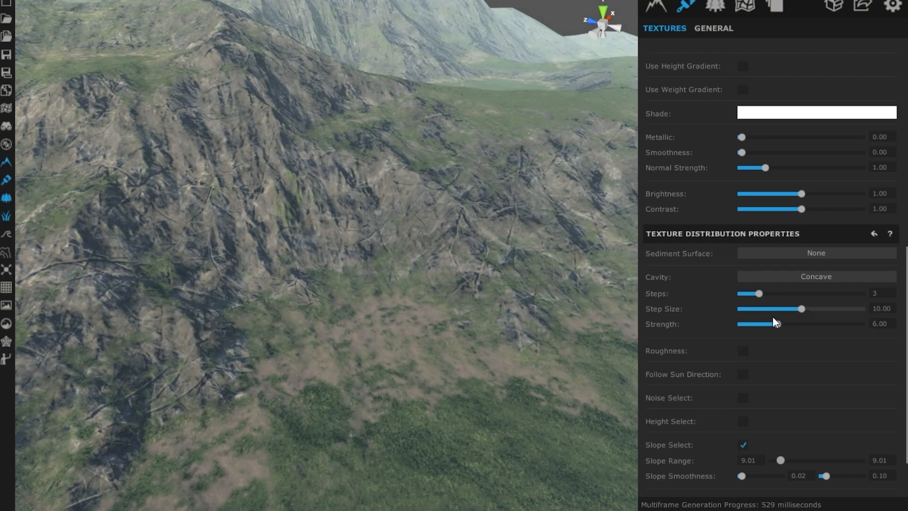
- Raise the cavity Steps to 6 and check the texture distribution across the whole mountainside
{"action": "left_click_drag", "start_coordinate": [760, 292], "coordinate": [780, 293]}
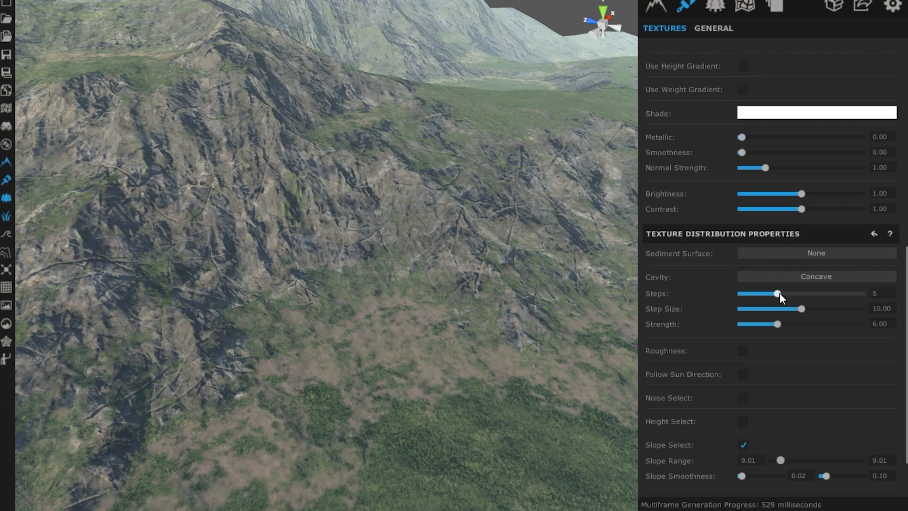
{"action": "scroll", "coordinate": [322, 287], "scroll_direction": "down", "scroll_amount": 3}
{"action": "scroll", "coordinate": [322, 286], "scroll_direction": "down", "scroll_amount": 3}
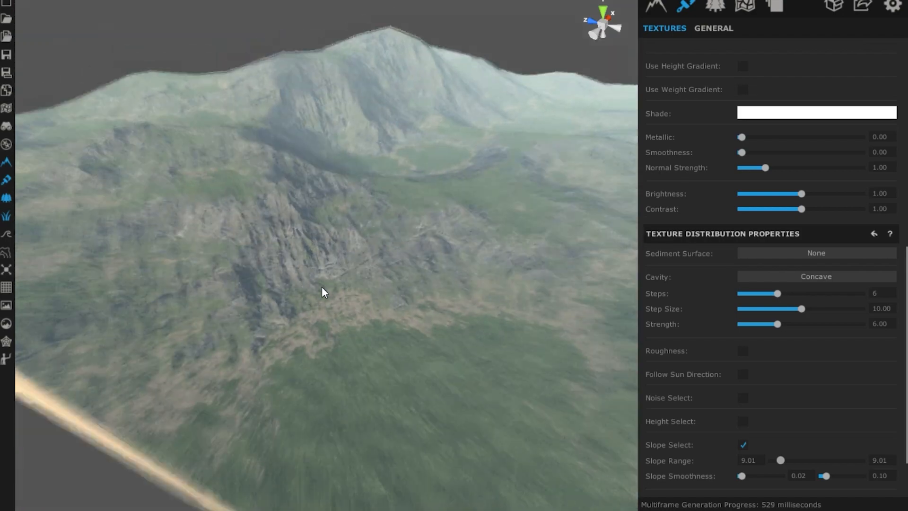
{"action": "scroll", "coordinate": [321, 285], "scroll_direction": "down", "scroll_amount": 2}
{"action": "scroll", "coordinate": [577, 316], "scroll_direction": "up", "scroll_amount": 2}
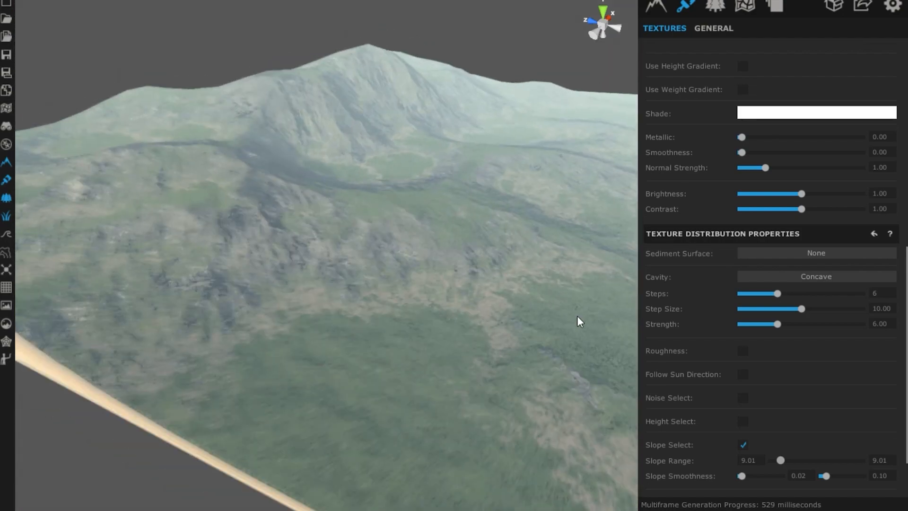
{"action": "scroll", "coordinate": [288, 289], "scroll_direction": "up", "scroll_amount": 5}
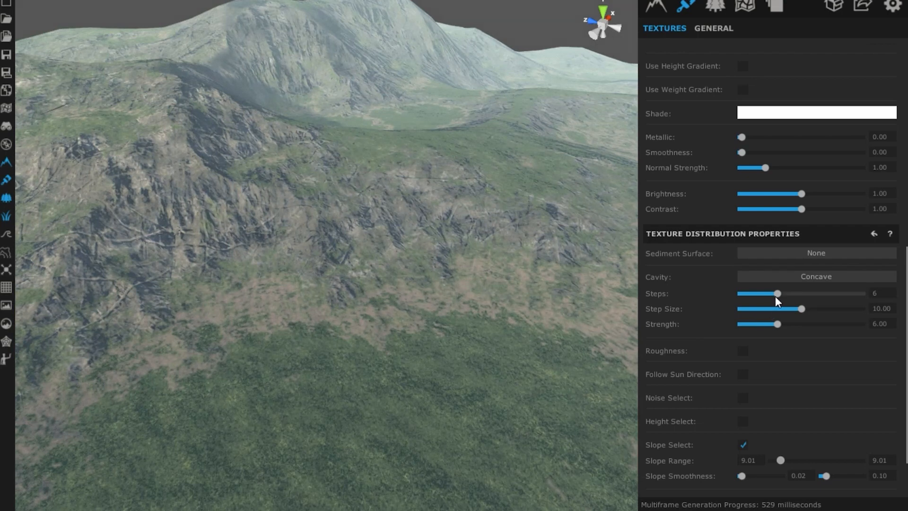
- Return the cavity Steps to 3 and examine the foot of the slope for comparison
{"action": "left_click_drag", "start_coordinate": [773, 296], "coordinate": [772, 296]}
{"action": "left_click_drag", "start_coordinate": [790, 297], "coordinate": [766, 294]}
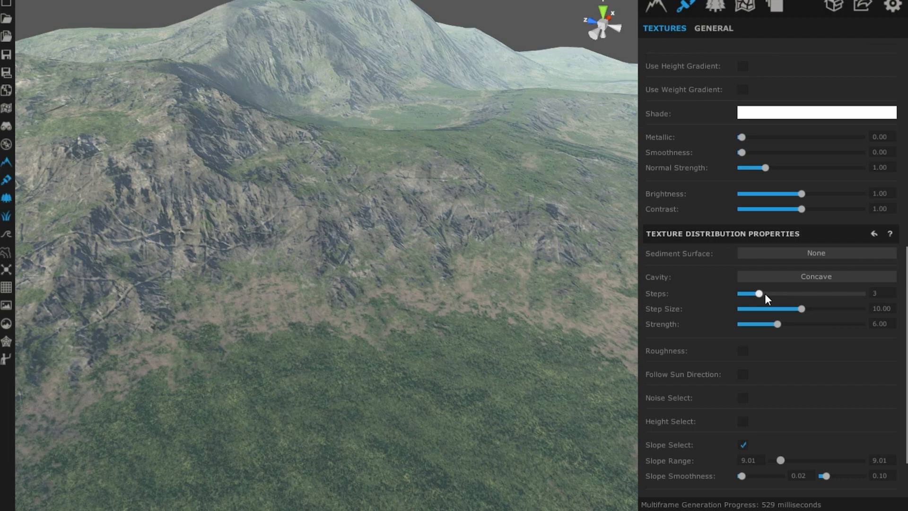
{"action": "scroll", "coordinate": [381, 281], "scroll_direction": "up", "scroll_amount": 3}
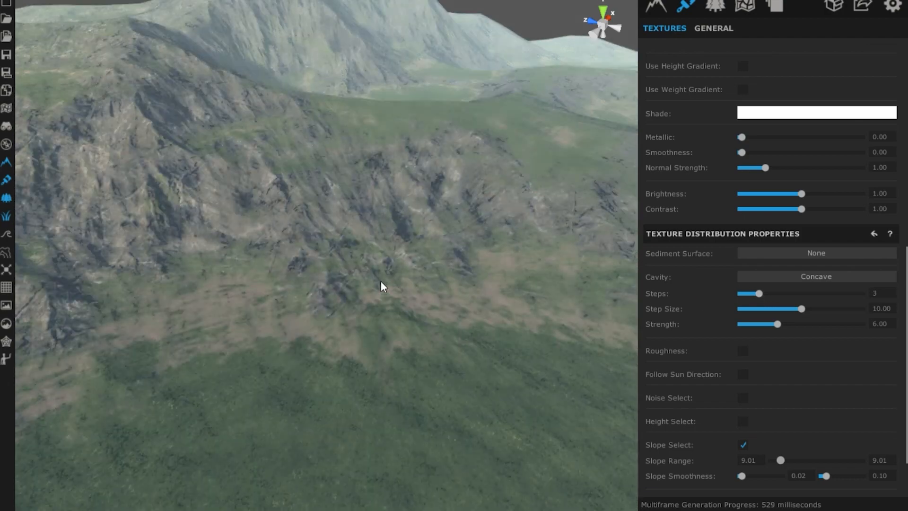
- Set the cavity Steps to 6, check the coverage below the cliffs, and increase Steps to 9
{"action": "mouse_move", "coordinate": [761, 293]}
{"action": "left_mouse_down"}
{"action": "mouse_move", "coordinate": [791, 298]}
{"action": "mouse_move", "coordinate": [778, 297]}
{"action": "left_mouse_up"}
{"action": "scroll", "coordinate": [430, 386], "scroll_direction": "down", "scroll_amount": 3}
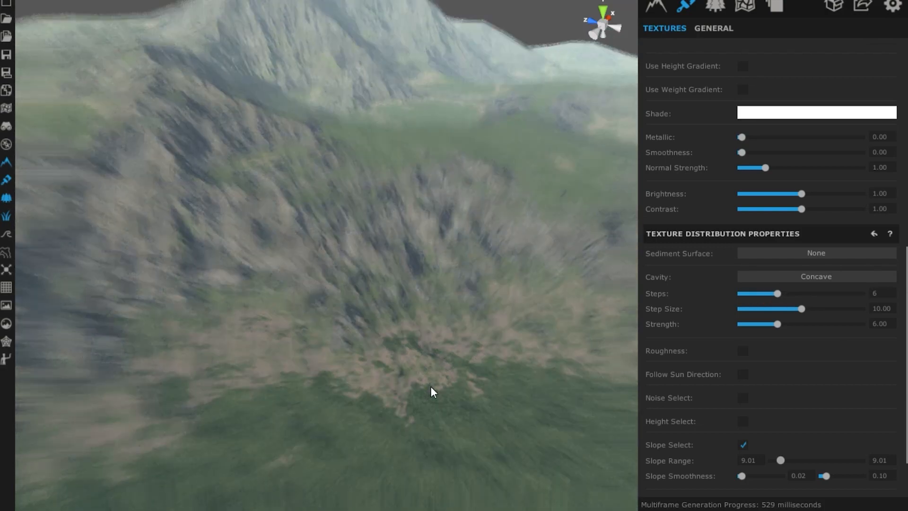
{"action": "scroll", "coordinate": [399, 385], "scroll_direction": "up", "scroll_amount": 2}
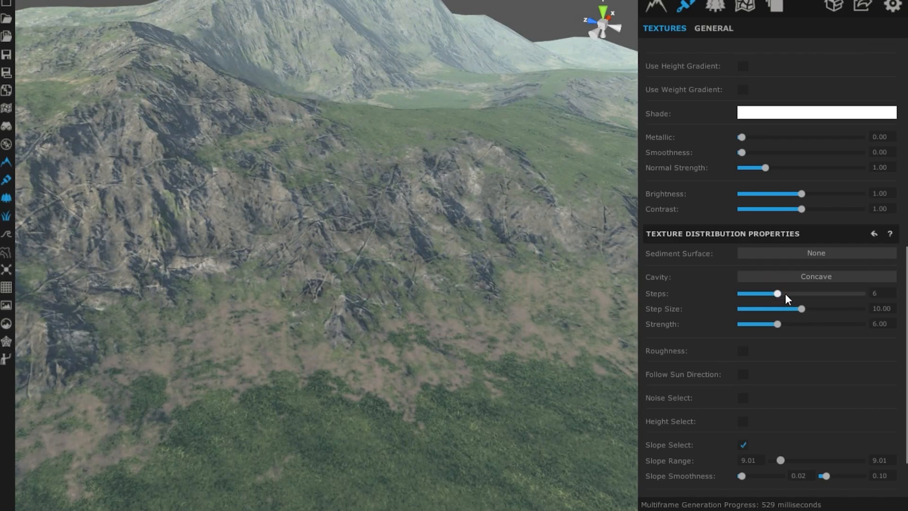
{"action": "left_click_drag", "start_coordinate": [785, 294], "coordinate": [800, 308]}
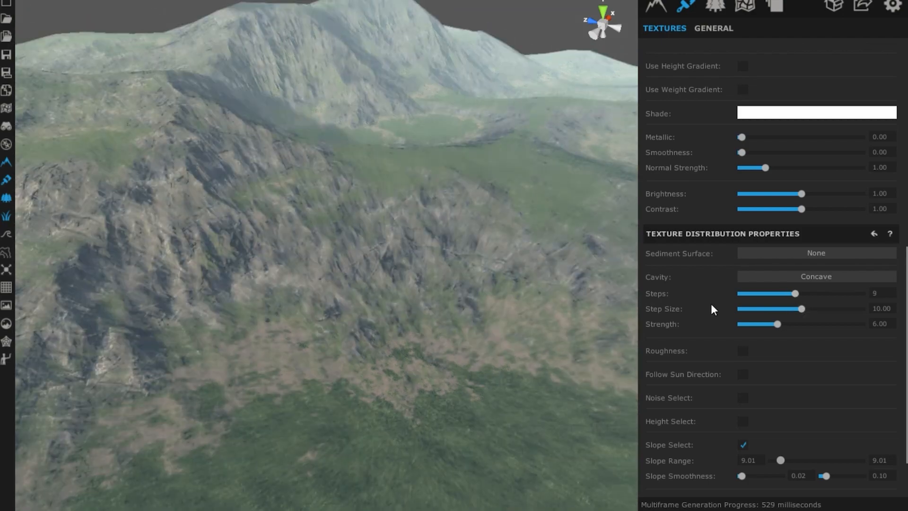
- Raise the upper slope range limit to 16.73 and check the texture coverage on the mountain
{"action": "scroll", "coordinate": [756, 386], "scroll_direction": "down", "scroll_amount": 2}
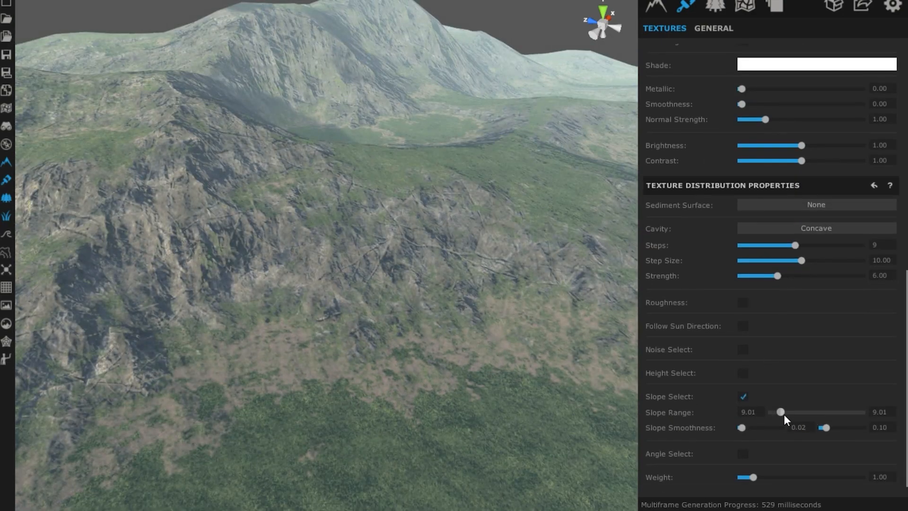
{"action": "mouse_move", "coordinate": [781, 413]}
{"action": "left_mouse_down"}
{"action": "mouse_move", "coordinate": [789, 414]}
{"action": "mouse_move", "coordinate": [779, 412]}
{"action": "left_mouse_up"}
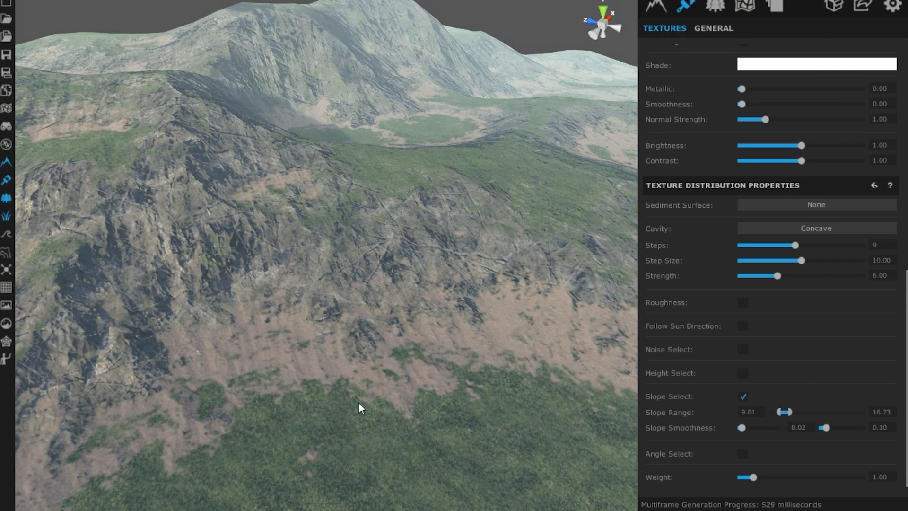
{"action": "scroll", "coordinate": [358, 401], "scroll_direction": "down", "scroll_amount": 4}
{"action": "scroll", "coordinate": [359, 402], "scroll_direction": "up", "scroll_amount": 3}
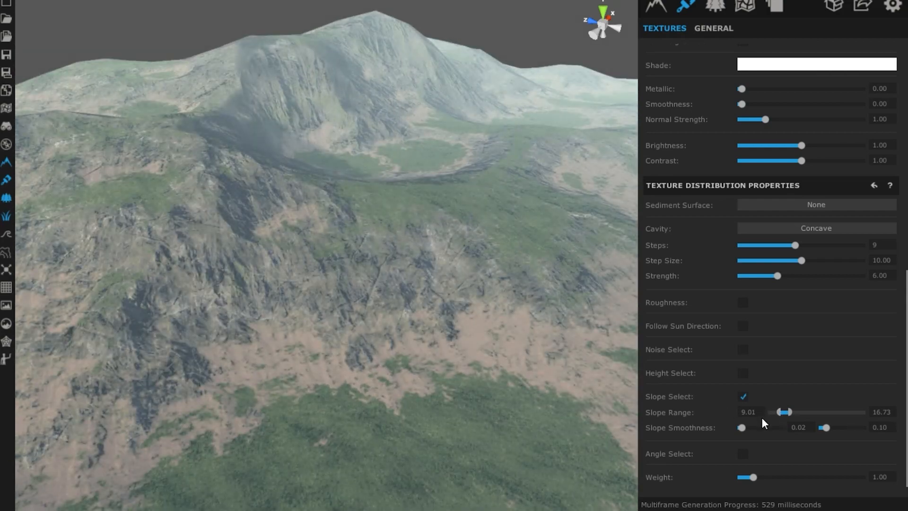
- Adjust the two Slope Smoothness values to 0.04 and 0.12
{"action": "left_click_drag", "start_coordinate": [833, 430], "coordinate": [835, 431]}
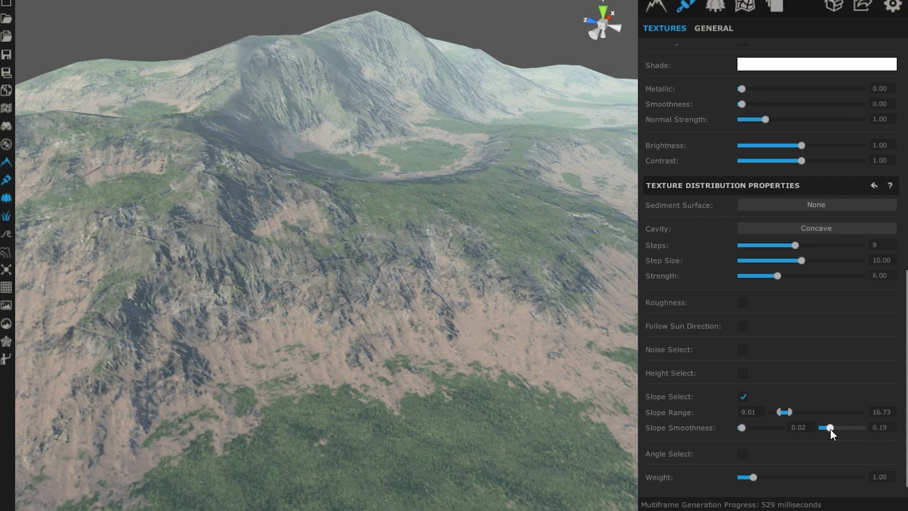
{"action": "mouse_move", "coordinate": [830, 428]}
{"action": "left_mouse_down"}
{"action": "mouse_move", "coordinate": [821, 427]}
{"action": "mouse_move", "coordinate": [828, 431]}
{"action": "left_mouse_up"}
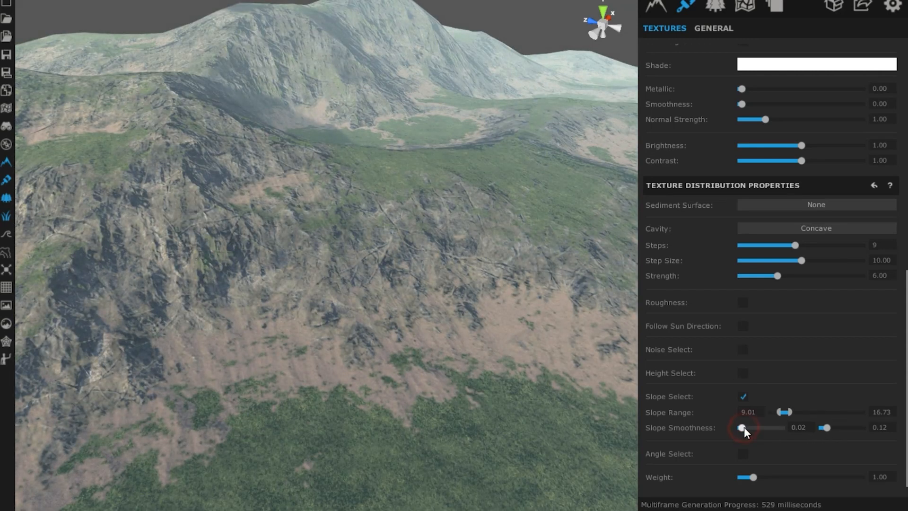
{"action": "left_click_drag", "start_coordinate": [744, 428], "coordinate": [743, 426]}
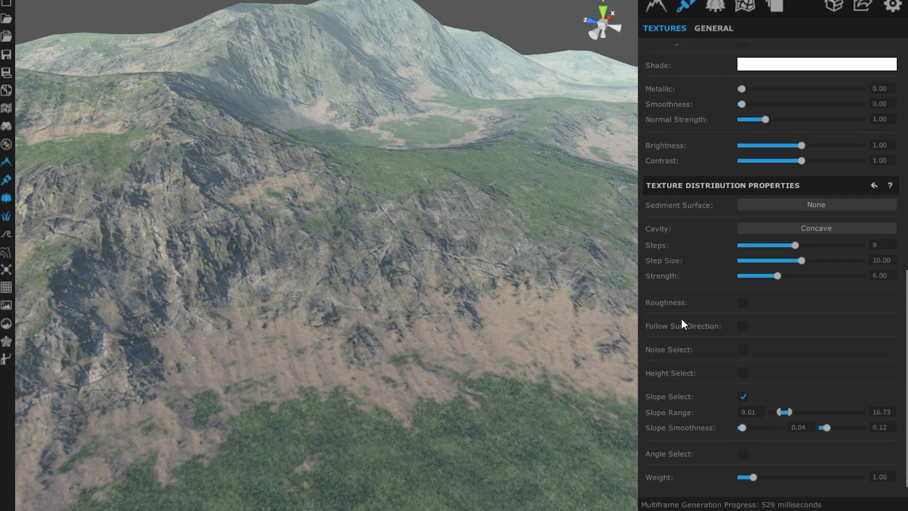
- Darken the Dirt_010 texture by setting its shade to the neutral grey 9E9E9E
{"action": "scroll", "coordinate": [681, 317], "scroll_direction": "up", "scroll_amount": 5}
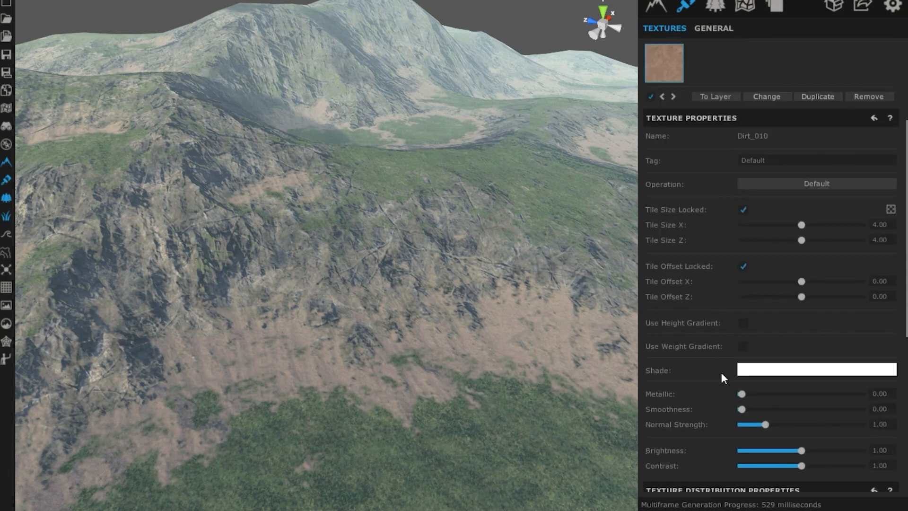
{"action": "left_click", "coordinate": [743, 370]}
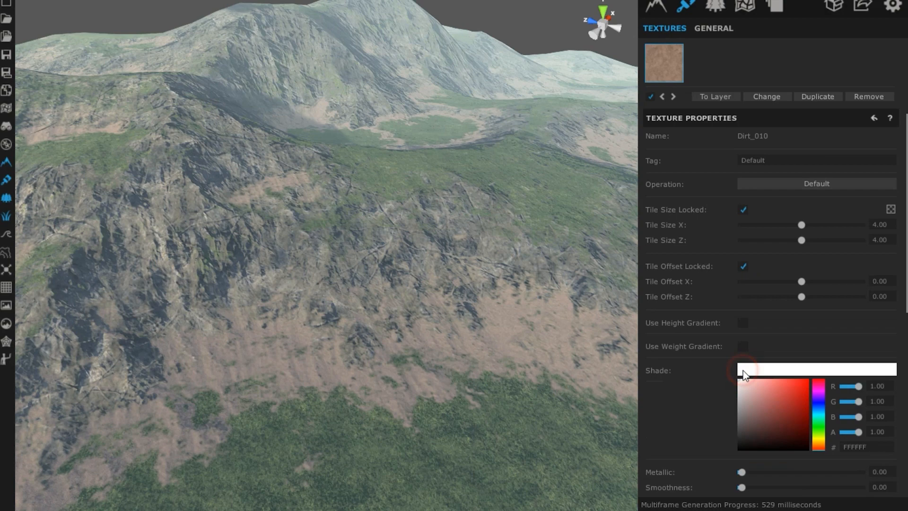
{"action": "left_click", "coordinate": [744, 424]}
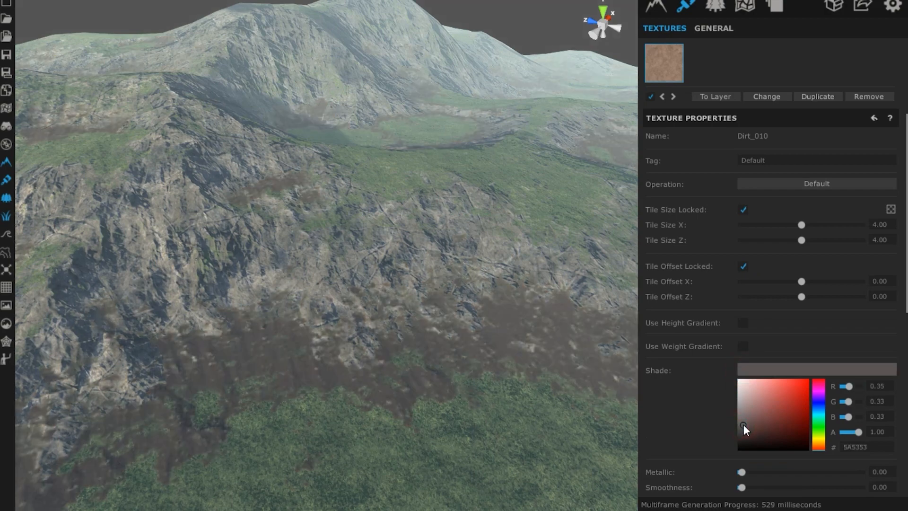
{"action": "left_click_drag", "start_coordinate": [739, 424], "coordinate": [734, 405]}
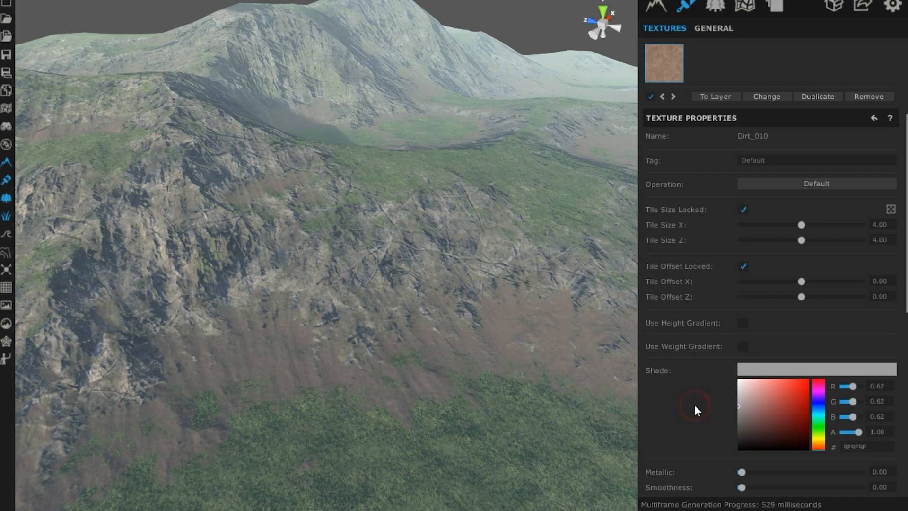
- Review the Sediment Surface choices in the texture's distribution properties and close the list without picking one
{"action": "scroll", "coordinate": [694, 405], "scroll_direction": "up", "scroll_amount": 3}
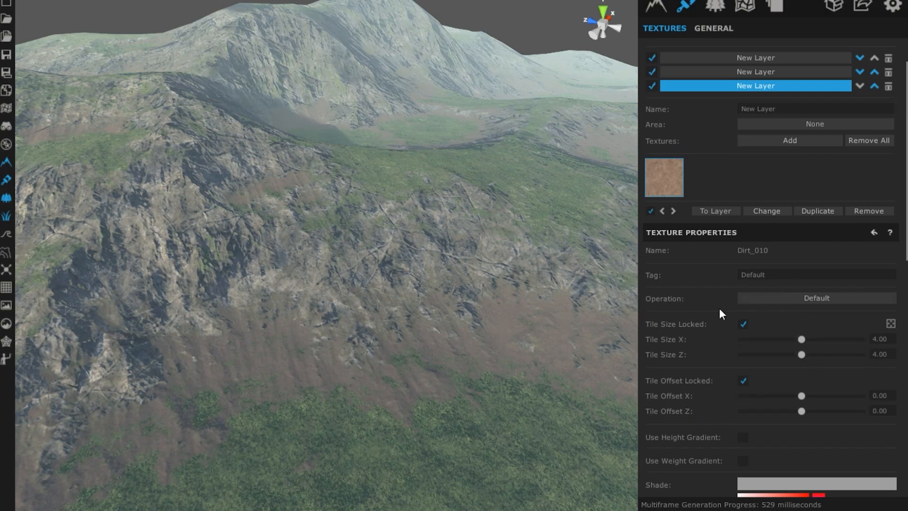
{"action": "scroll", "coordinate": [671, 353], "scroll_direction": "down", "scroll_amount": 12}
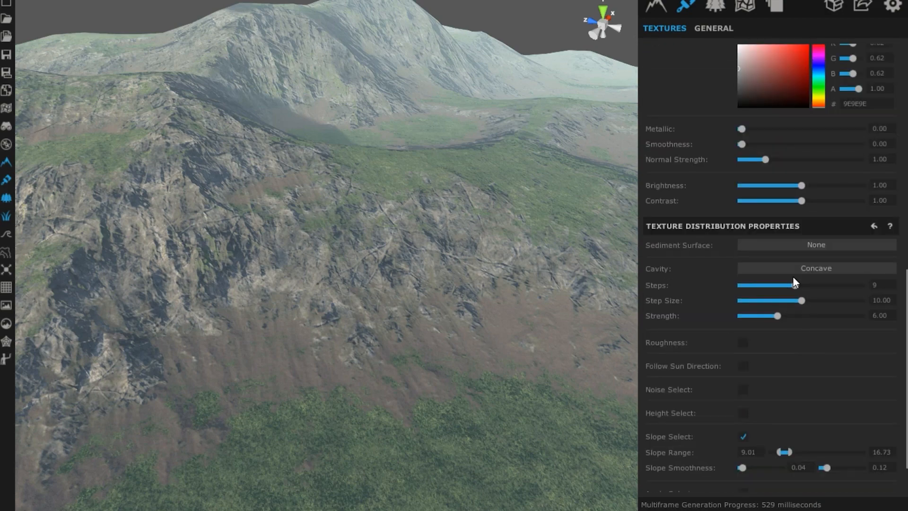
{"action": "left_click", "coordinate": [802, 243]}
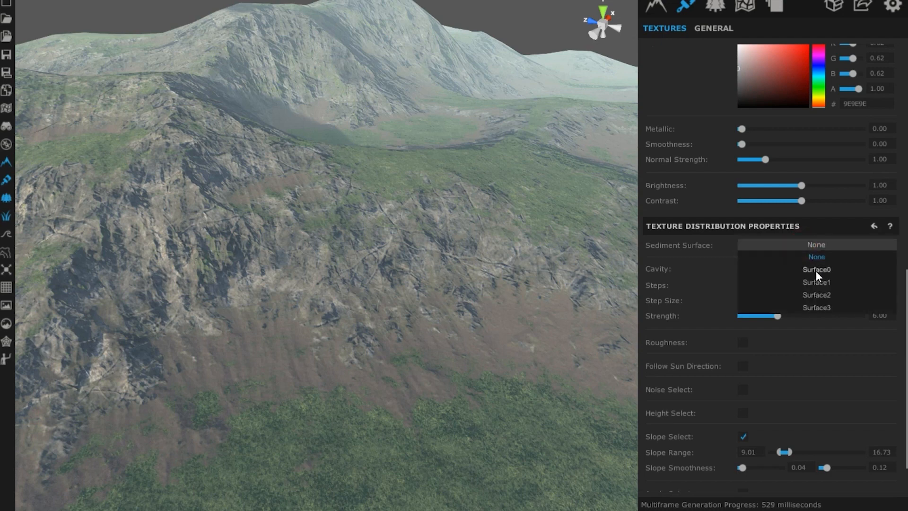
{"action": "left_click", "coordinate": [708, 293]}
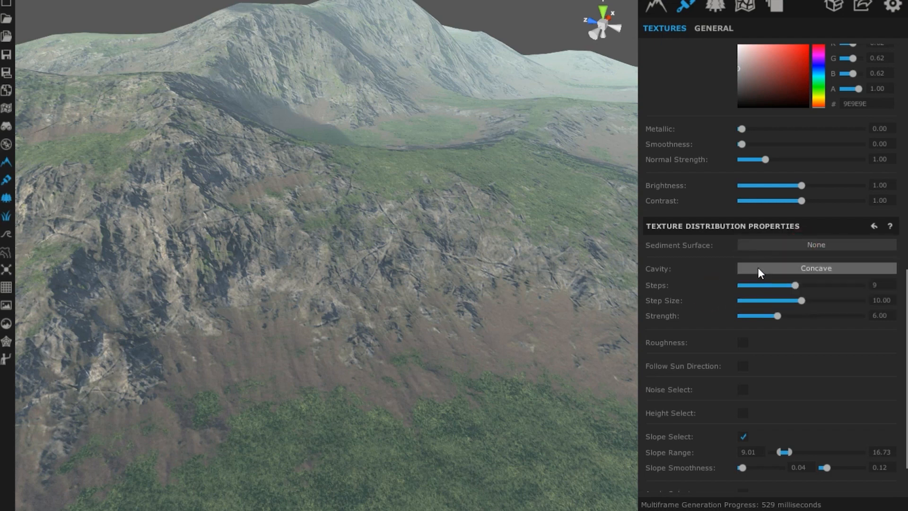
- Preview the Dirt_010 texture with the Multiply operation, and switch the operation to Add
{"action": "scroll", "coordinate": [694, 368], "scroll_direction": "down", "scroll_amount": 1}
{"action": "scroll", "coordinate": [694, 367], "scroll_direction": "up", "scroll_amount": 10}
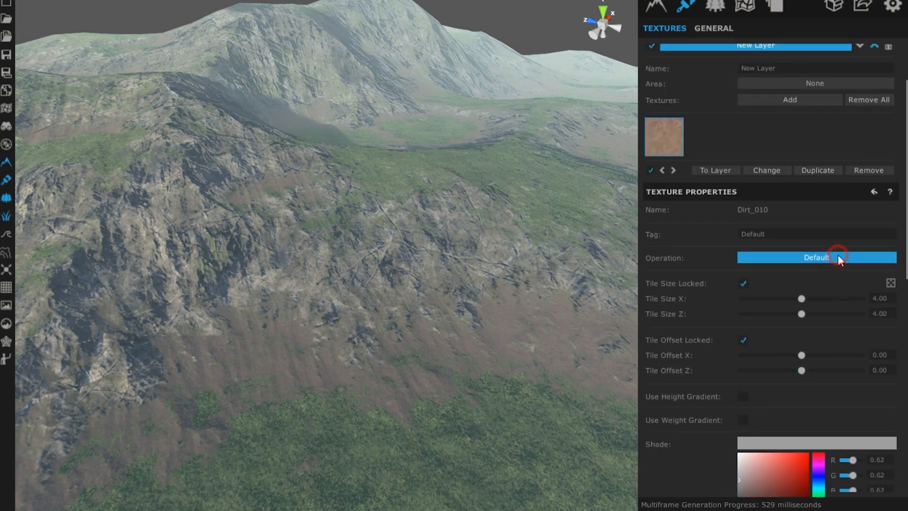
{"action": "left_click", "coordinate": [838, 255]}
{"action": "left_click", "coordinate": [828, 282]}
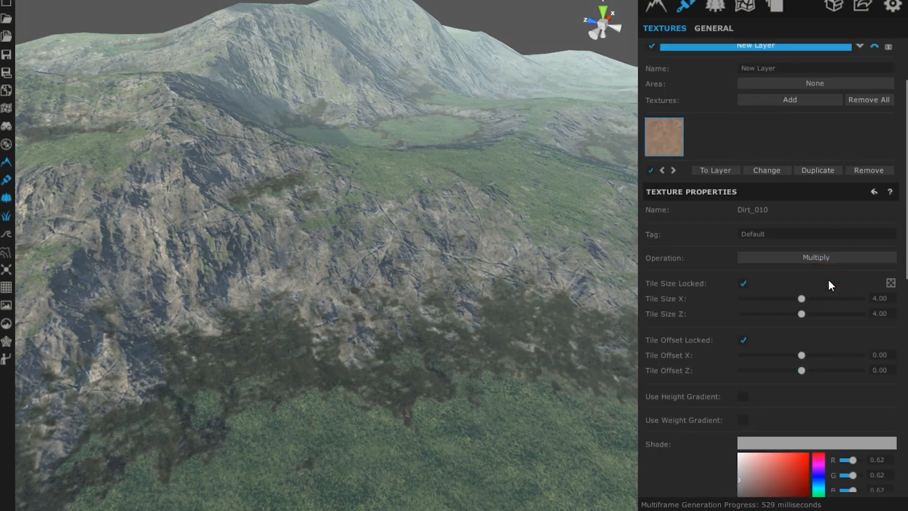
{"action": "scroll", "coordinate": [411, 367], "scroll_direction": "up", "scroll_amount": 2}
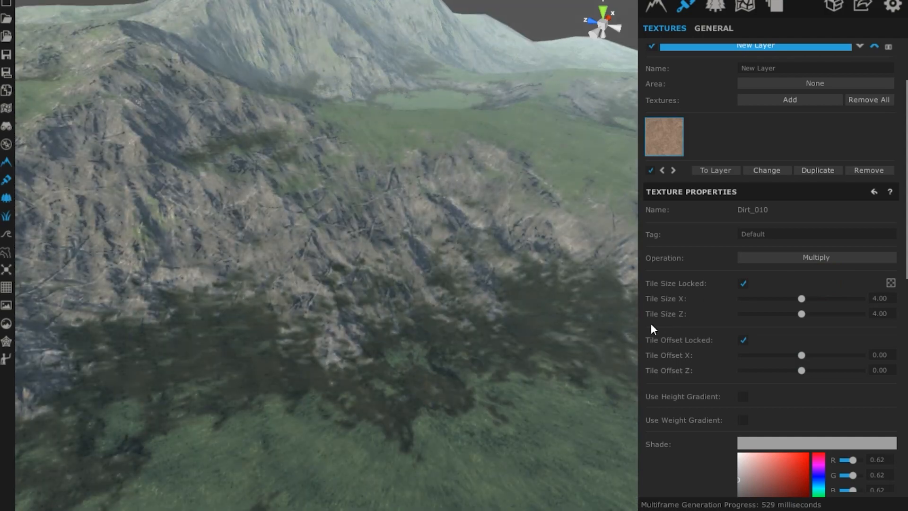
{"action": "left_click", "coordinate": [771, 256]}
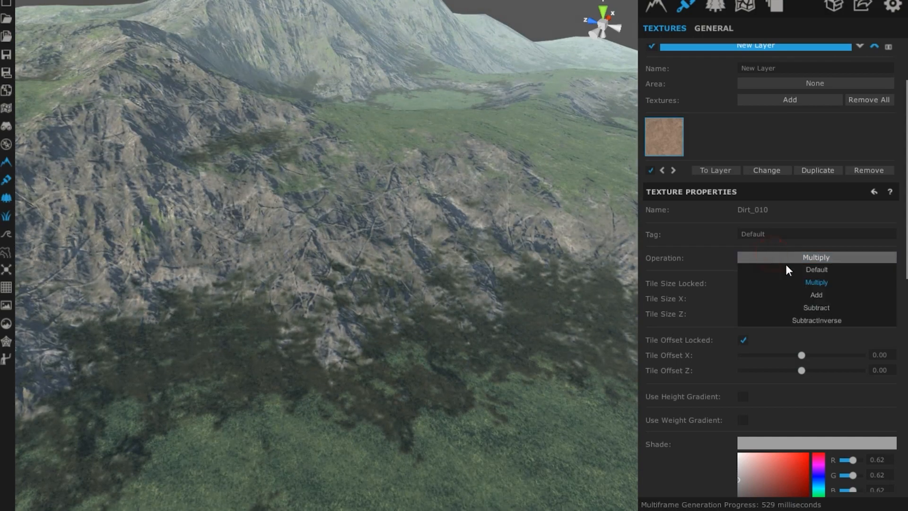
{"action": "left_click", "coordinate": [799, 293]}
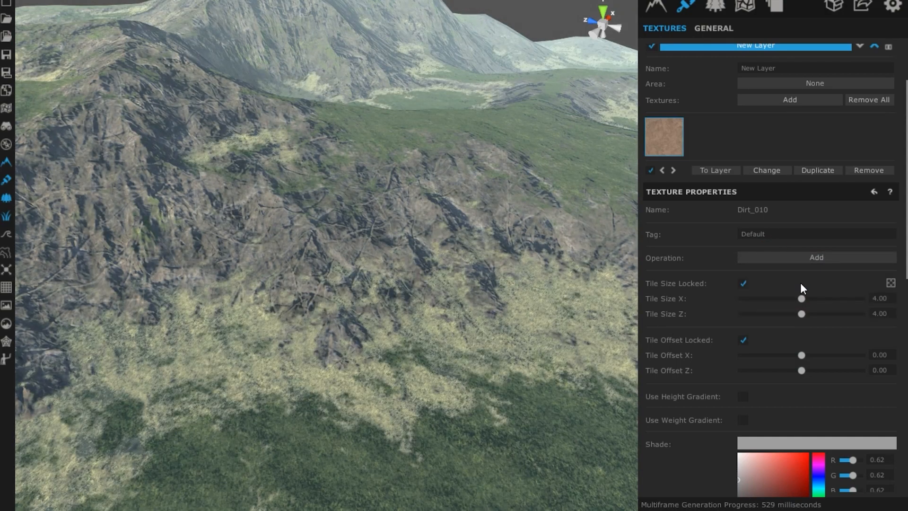
- Preview the Subtract and SubtractInverse operations on the Dirt_010 texture, and set its operation back to Multiply
{"action": "left_click", "coordinate": [798, 261]}
{"action": "left_click", "coordinate": [815, 310]}
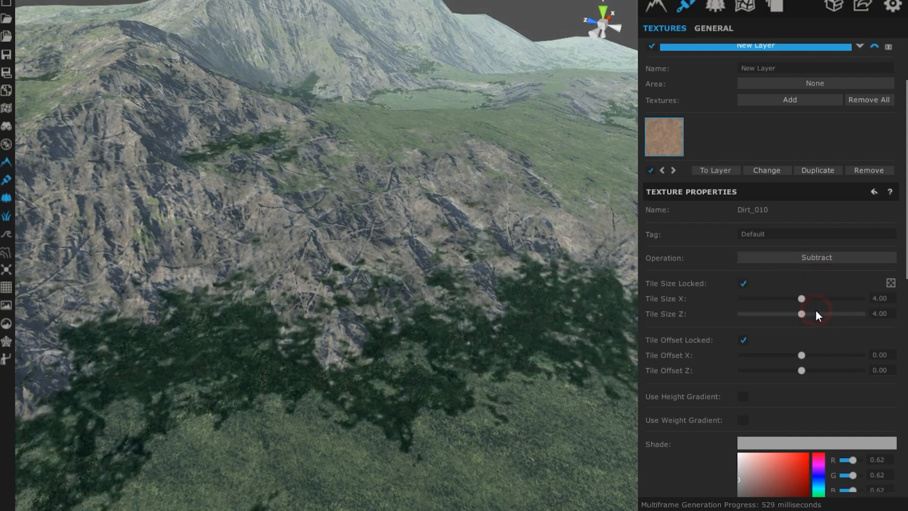
{"action": "left_click", "coordinate": [816, 257]}
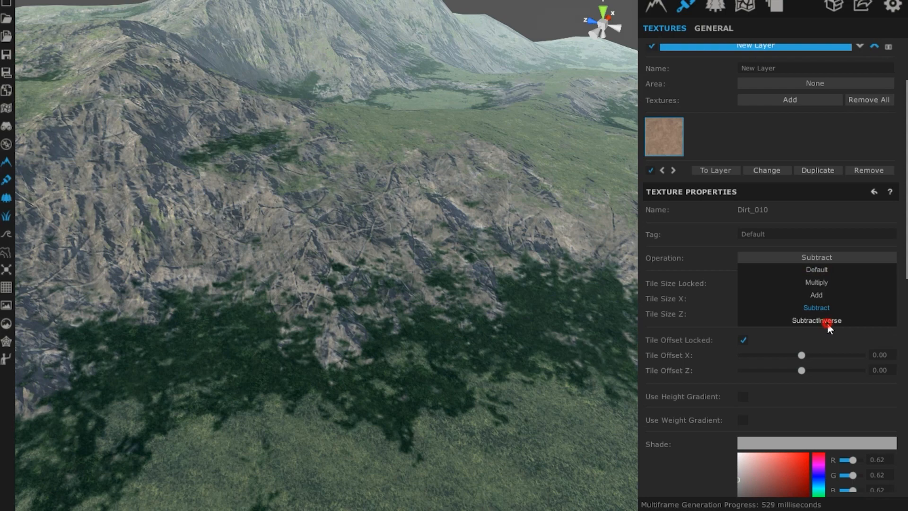
{"action": "left_click", "coordinate": [825, 321]}
{"action": "left_click", "coordinate": [802, 260]}
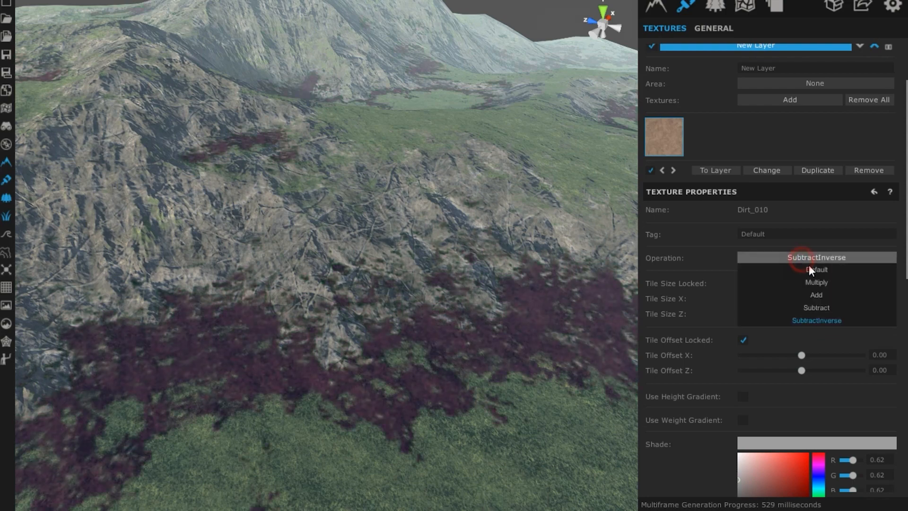
{"action": "left_click", "coordinate": [815, 282]}
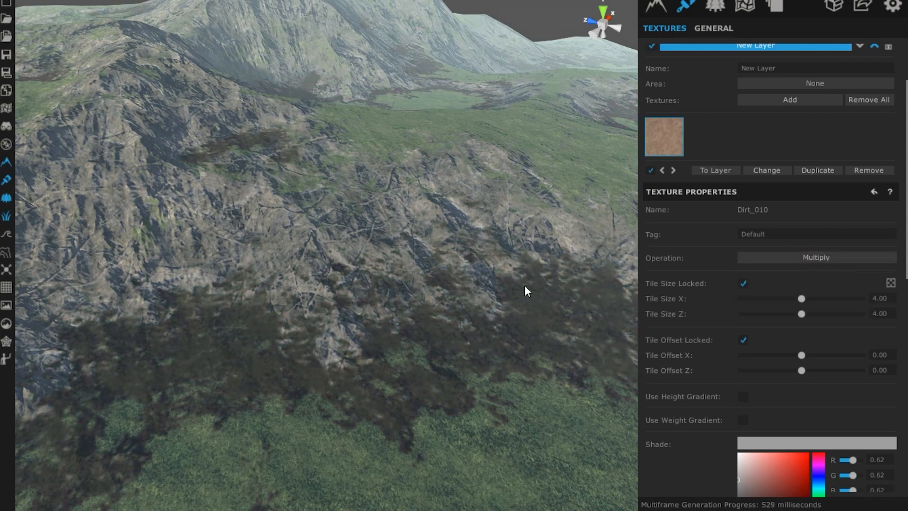
{"action": "scroll", "coordinate": [427, 245], "scroll_direction": "down", "scroll_amount": 3}
{"action": "middle_click_drag", "start_coordinate": [427, 245], "coordinate": [480, 252]}
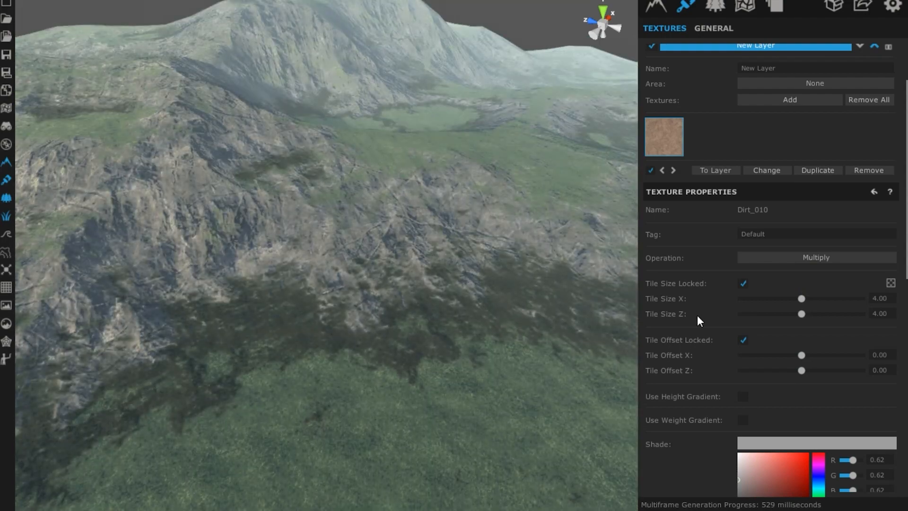
- Lighten the Dirt_010 texture's shade to the near-white F8EDED
{"action": "scroll", "coordinate": [700, 322], "scroll_direction": "down", "scroll_amount": 3}
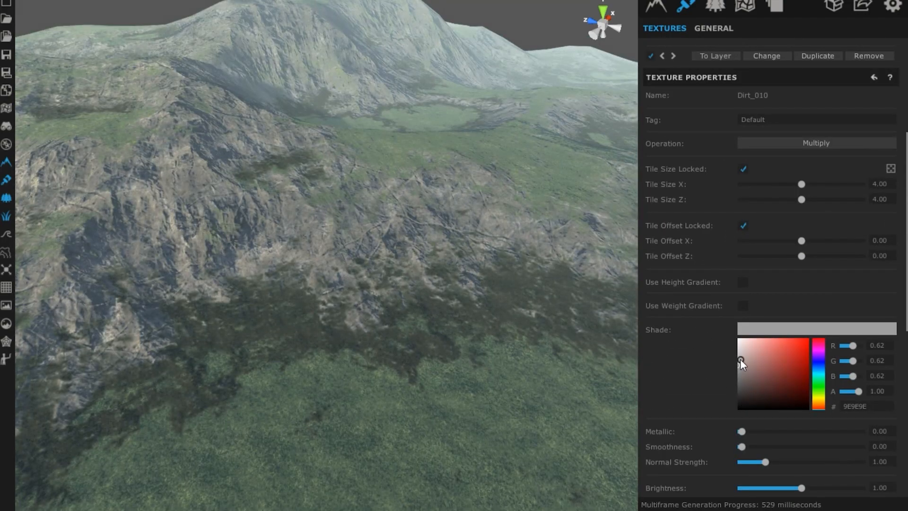
{"action": "left_click_drag", "start_coordinate": [739, 359], "coordinate": [729, 331]}
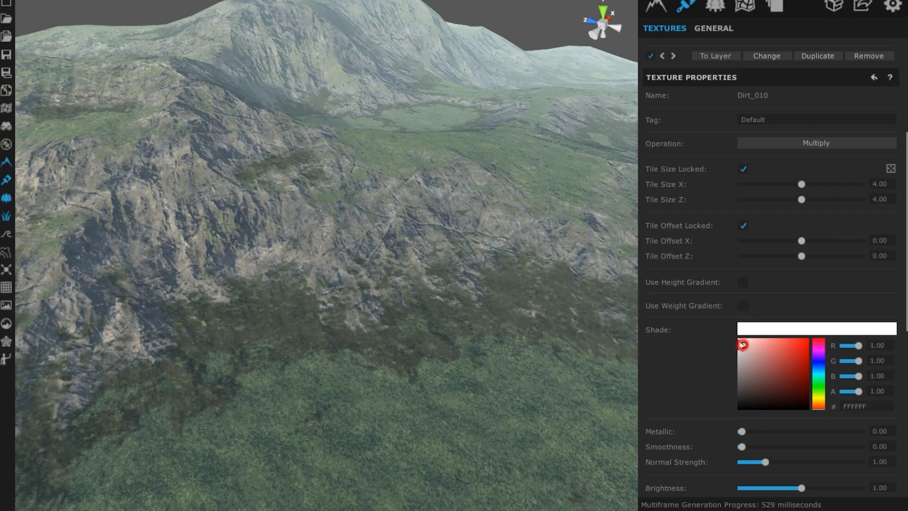
{"action": "left_click", "coordinate": [741, 339]}
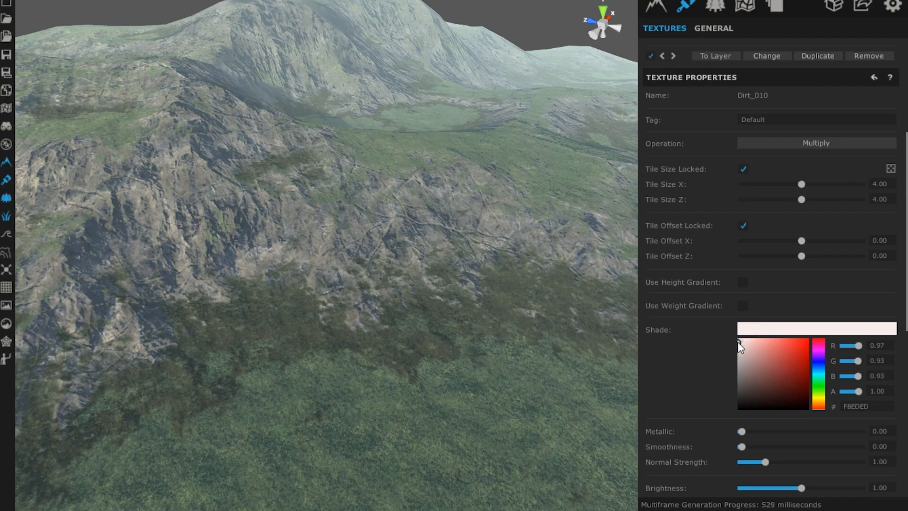
{"action": "scroll", "coordinate": [504, 375], "scroll_direction": "down", "scroll_amount": 3}
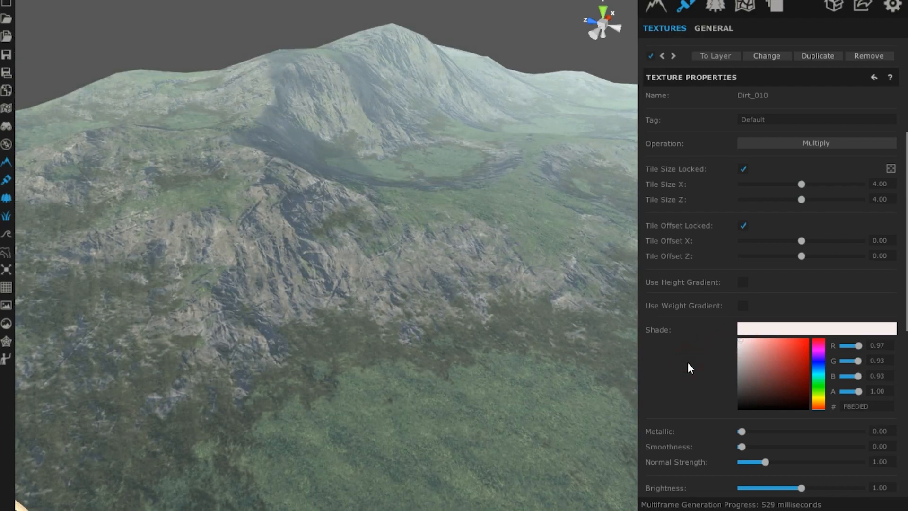
- Shift the texture's slope range to 12.23–19.95 and set the first Slope Smoothness value to 0.01
{"action": "scroll", "coordinate": [688, 362], "scroll_direction": "down", "scroll_amount": 9}
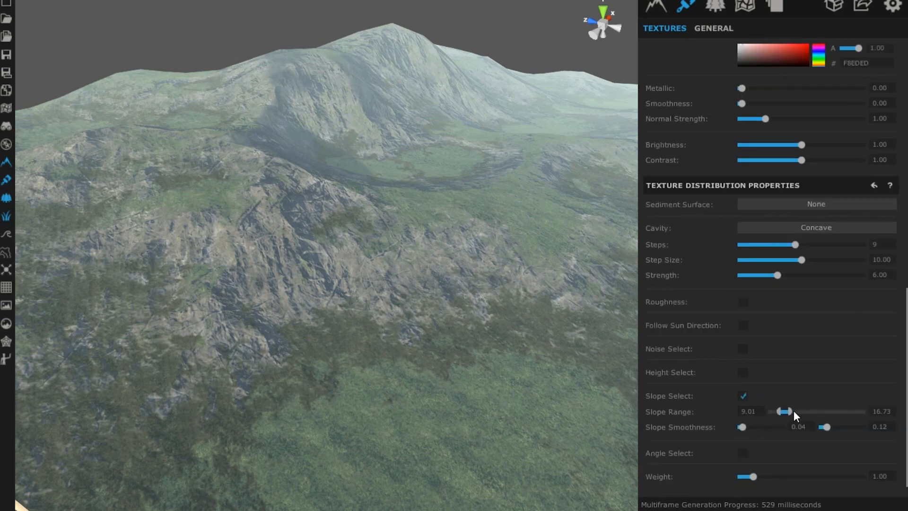
{"action": "mouse_move", "coordinate": [790, 412]}
{"action": "left_mouse_down"}
{"action": "mouse_move", "coordinate": [799, 412]}
{"action": "mouse_move", "coordinate": [791, 412]}
{"action": "left_mouse_up"}
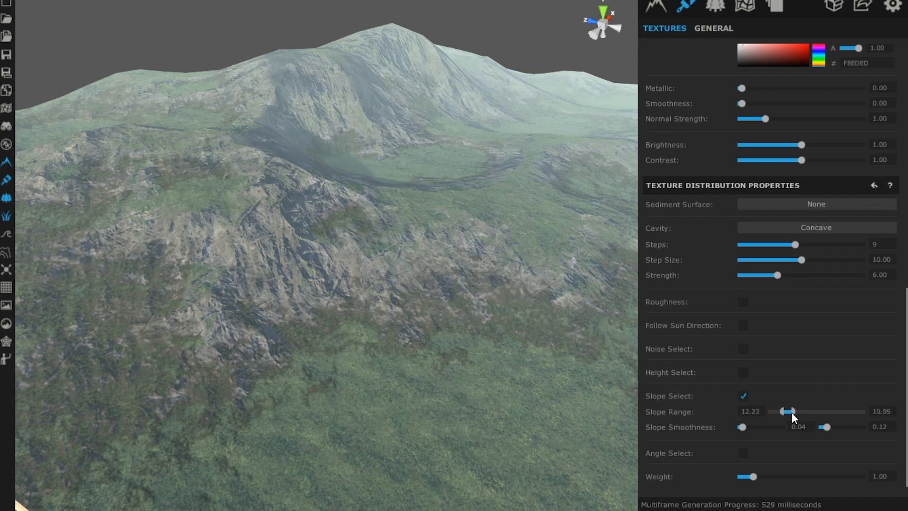
{"action": "mouse_move", "coordinate": [741, 427]}
{"action": "left_mouse_down"}
{"action": "mouse_move", "coordinate": [773, 428]}
{"action": "mouse_move", "coordinate": [742, 429]}
{"action": "left_mouse_up"}
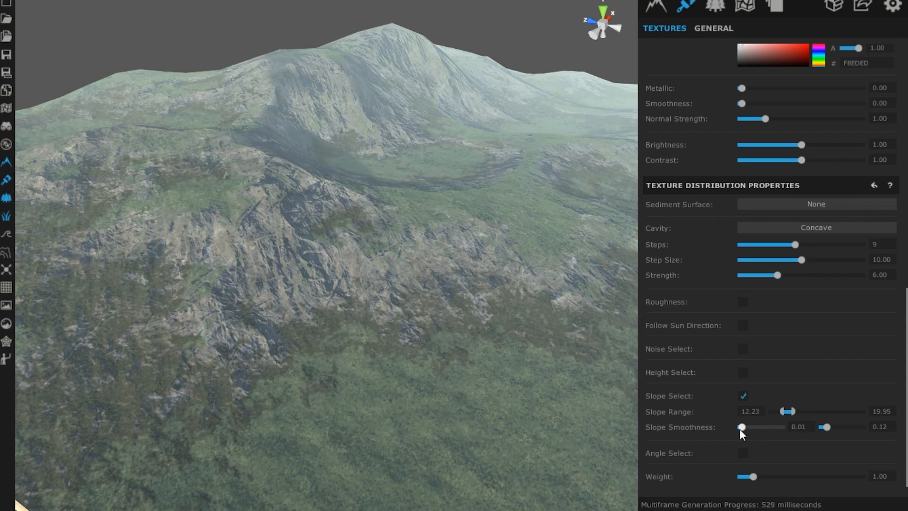
- Fine-tune the second Slope Smoothness value and the texture's distribution weight
{"action": "left_click", "coordinate": [826, 427]}
{"action": "left_click_drag", "start_coordinate": [842, 427], "coordinate": [824, 427]}
{"action": "mouse_move", "coordinate": [753, 477]}
{"action": "left_mouse_down"}
{"action": "mouse_move", "coordinate": [849, 477]}
{"action": "mouse_move", "coordinate": [745, 475]}
{"action": "mouse_move", "coordinate": [754, 476]}
{"action": "left_mouse_up"}
{"action": "scroll", "coordinate": [481, 404], "scroll_direction": "down", "scroll_amount": 3}
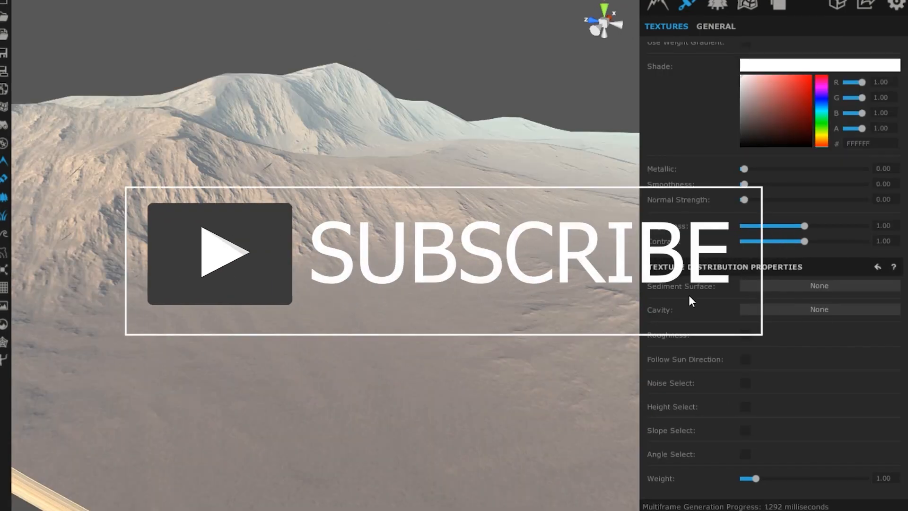
- Check the dirt texture's Sediment Surface choices and preview its distribution with a Convex cavity
{"action": "left_click", "coordinate": [770, 285]}
{"action": "left_click", "coordinate": [771, 284]}
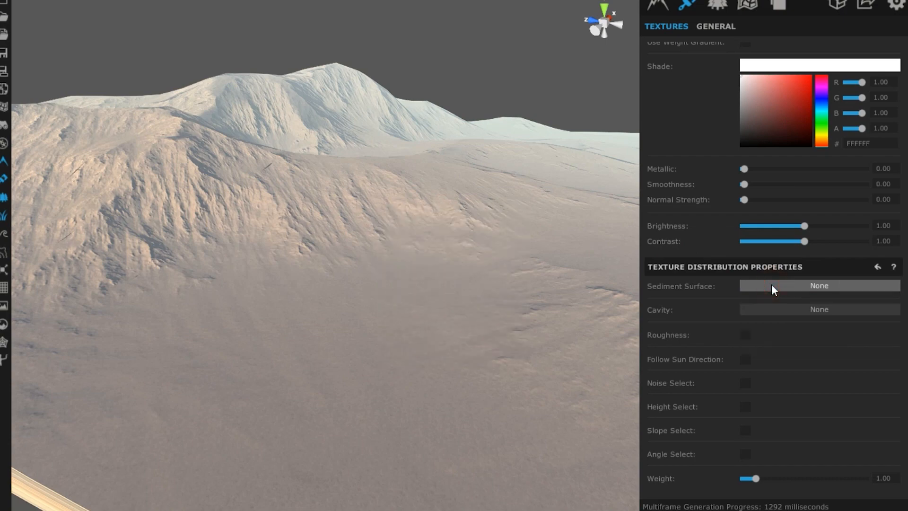
{"action": "left_click", "coordinate": [788, 307]}
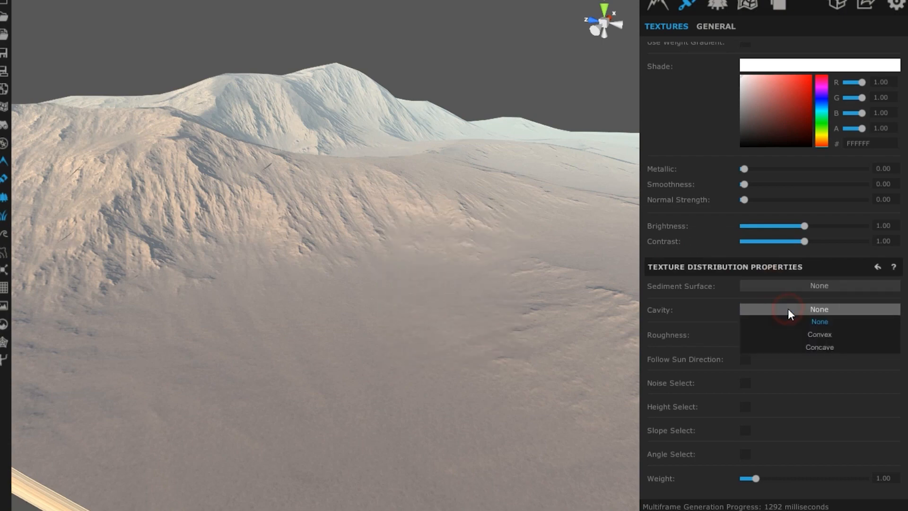
{"action": "left_click", "coordinate": [798, 334]}
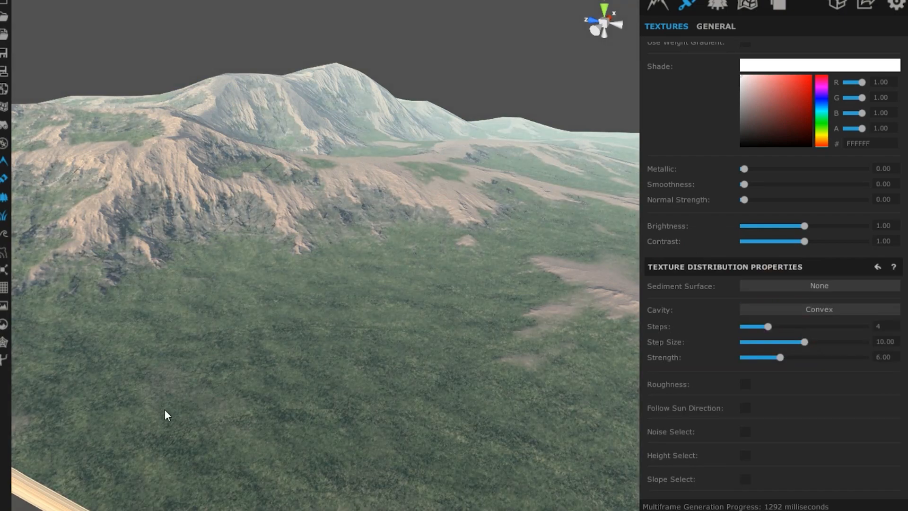
{"action": "scroll", "coordinate": [164, 410], "scroll_direction": "down", "scroll_amount": 4}
{"action": "scroll", "coordinate": [345, 237], "scroll_direction": "up", "scroll_amount": 3}
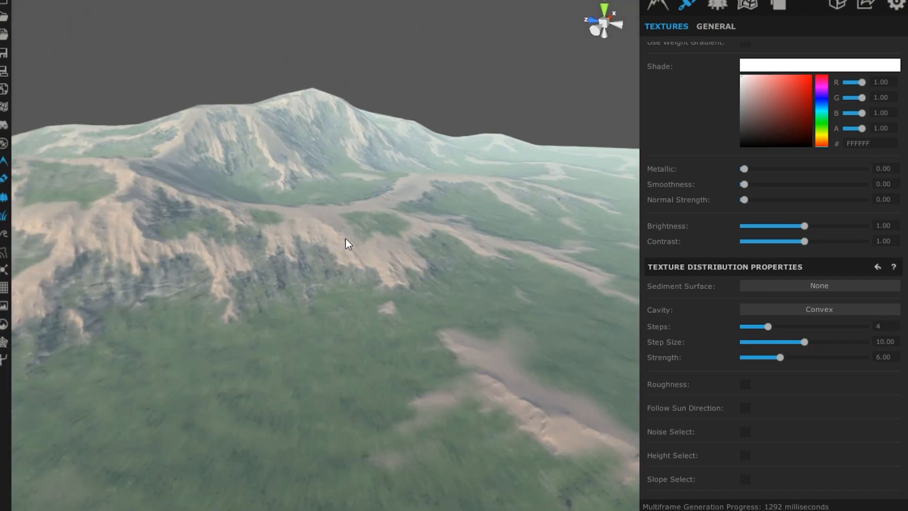
- Set the dirt texture's cavity to Concave with 2 steps, a step size of 1.78 and a strength of 3.05
{"action": "left_click", "coordinate": [810, 307]}
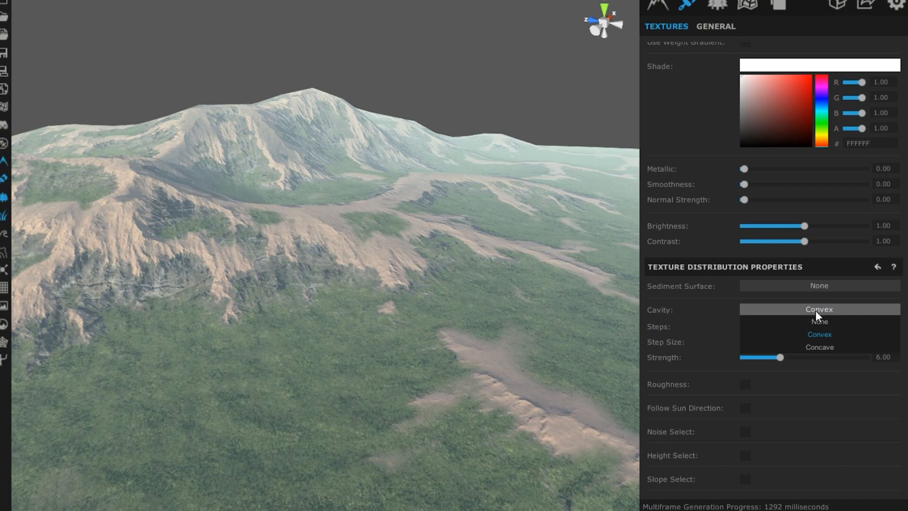
{"action": "left_click", "coordinate": [820, 347]}
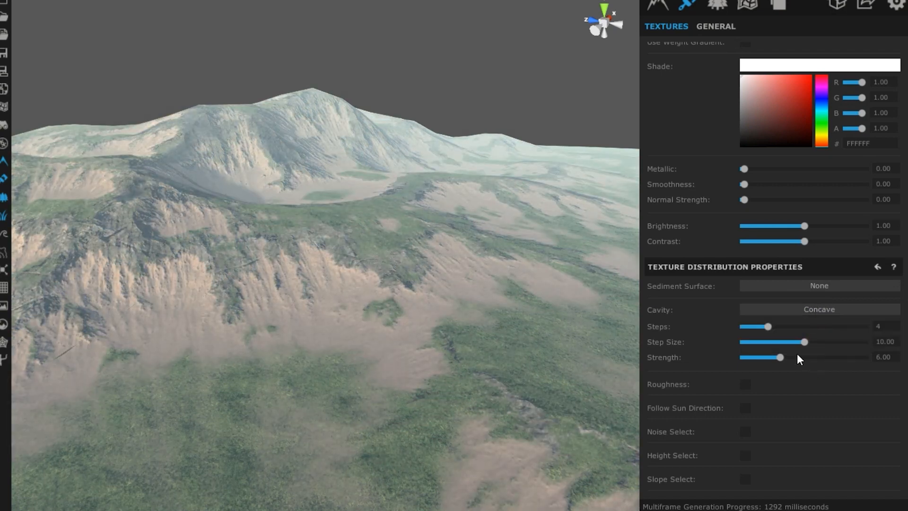
{"action": "left_click_drag", "start_coordinate": [781, 357], "coordinate": [761, 355]}
{"action": "left_click_drag", "start_coordinate": [763, 325], "coordinate": [759, 326]}
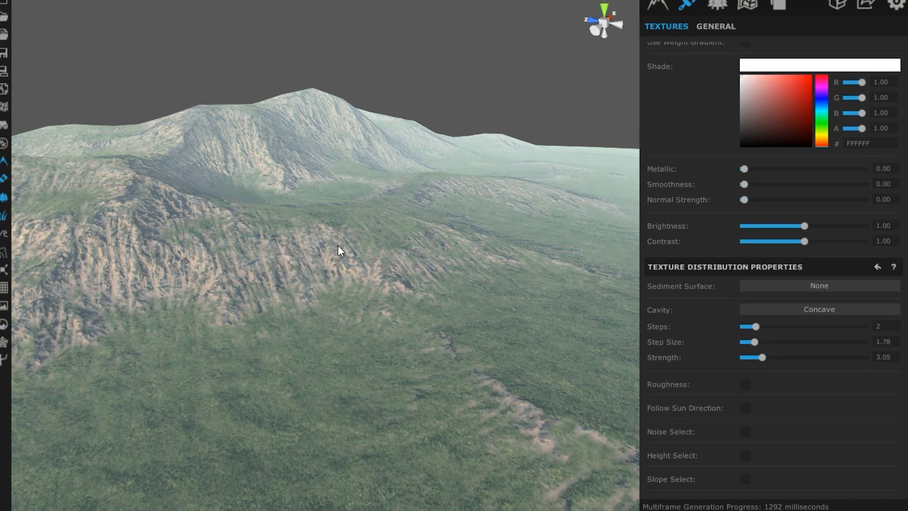
{"action": "scroll", "coordinate": [250, 268], "scroll_direction": "down", "scroll_amount": 3}
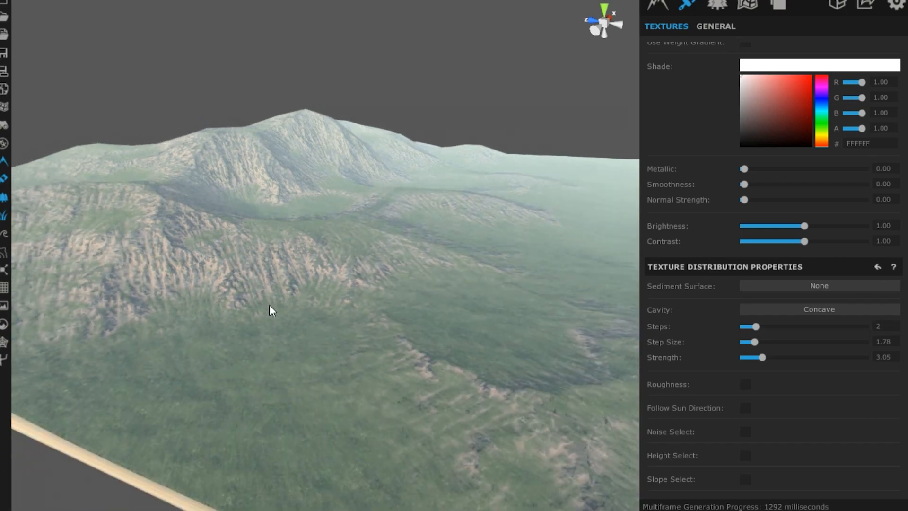
{"action": "scroll", "coordinate": [242, 371], "scroll_direction": "up", "scroll_amount": 4}
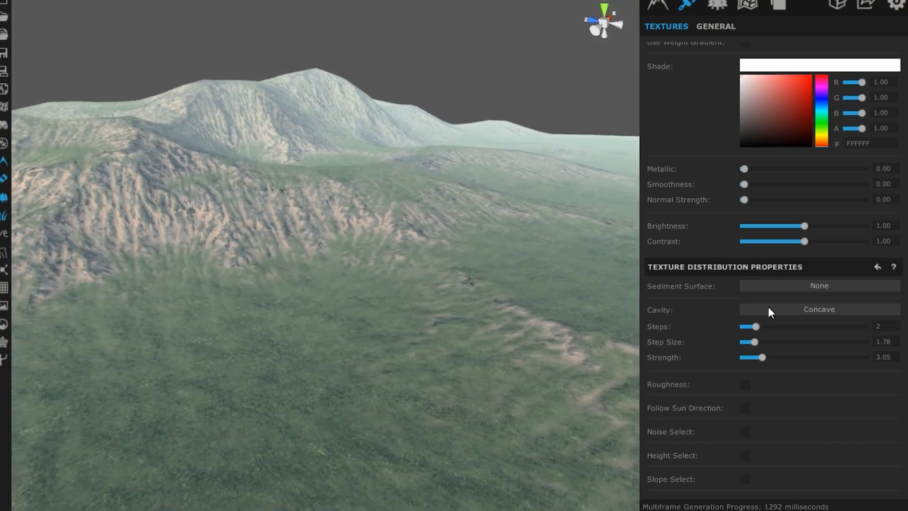
- Try Surface1 and Surface3 as the sediment surface with different Sediment Smoothness values, and reset the surface to None
{"action": "left_click", "coordinate": [784, 285]}
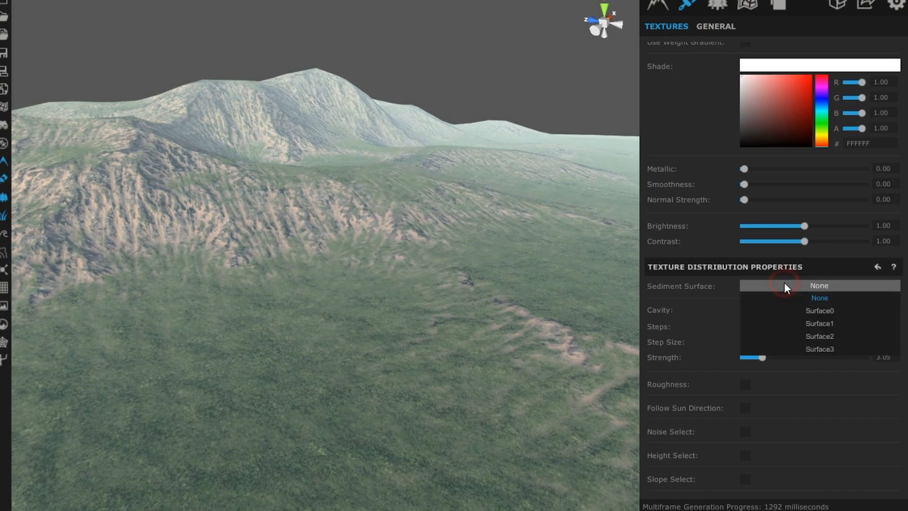
{"action": "left_click", "coordinate": [814, 325]}
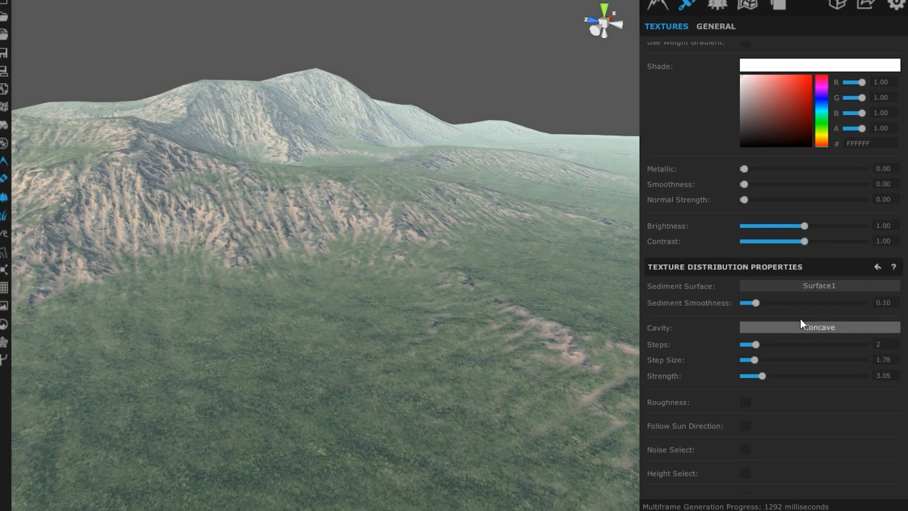
{"action": "mouse_move", "coordinate": [756, 303]}
{"action": "left_mouse_down"}
{"action": "mouse_move", "coordinate": [820, 312]}
{"action": "mouse_move", "coordinate": [717, 312]}
{"action": "mouse_move", "coordinate": [810, 314]}
{"action": "mouse_move", "coordinate": [755, 313]}
{"action": "left_mouse_up"}
{"action": "left_click", "coordinate": [817, 285]}
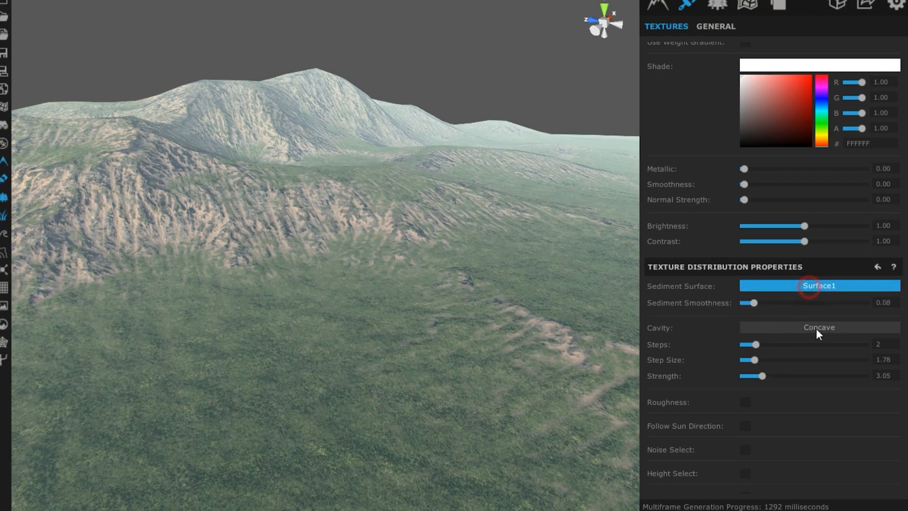
{"action": "left_click", "coordinate": [816, 349]}
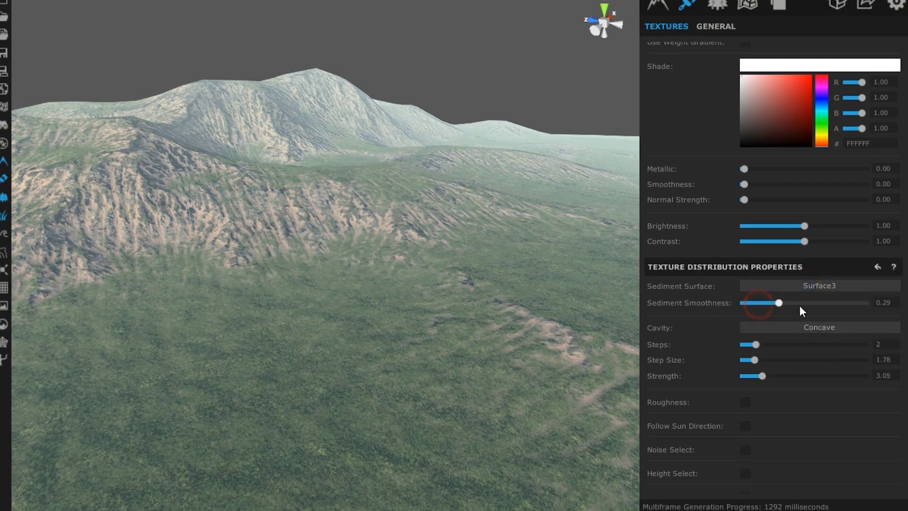
{"action": "left_click_drag", "start_coordinate": [815, 305], "coordinate": [750, 298]}
{"action": "left_click", "coordinate": [767, 283]}
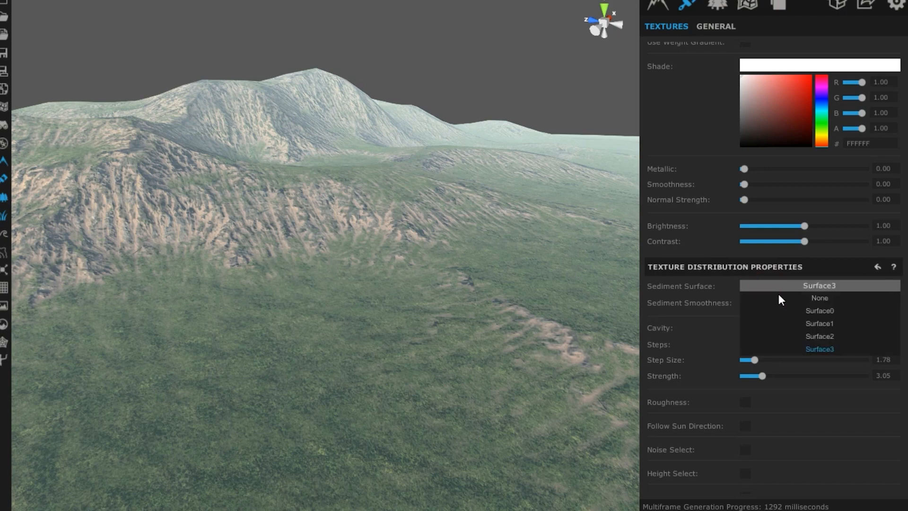
{"action": "left_click", "coordinate": [779, 297]}
- Add a fourth texture layer and open the asset library to choose its texture
{"action": "scroll", "coordinate": [426, 382], "scroll_direction": "down", "scroll_amount": 3}
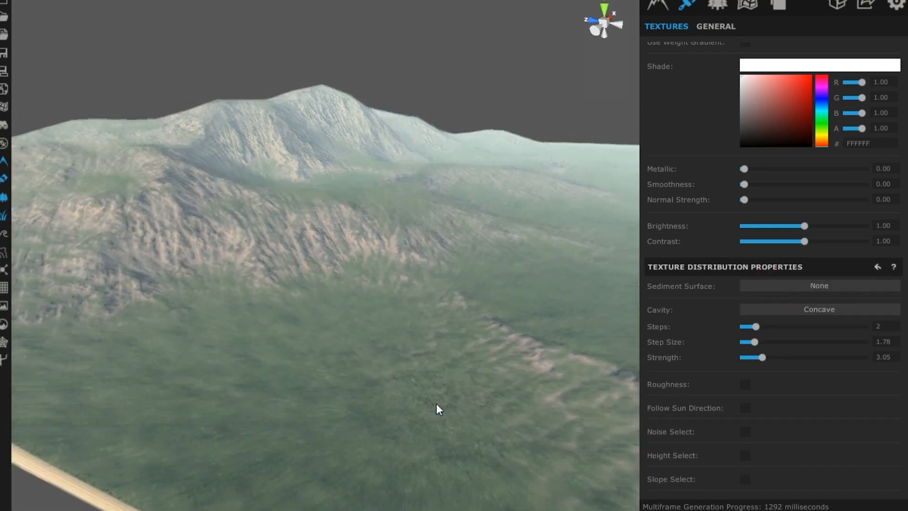
{"action": "left_click_drag", "start_coordinate": [436, 404], "coordinate": [319, 401]}
{"action": "scroll", "coordinate": [376, 309], "scroll_direction": "up", "scroll_amount": 3}
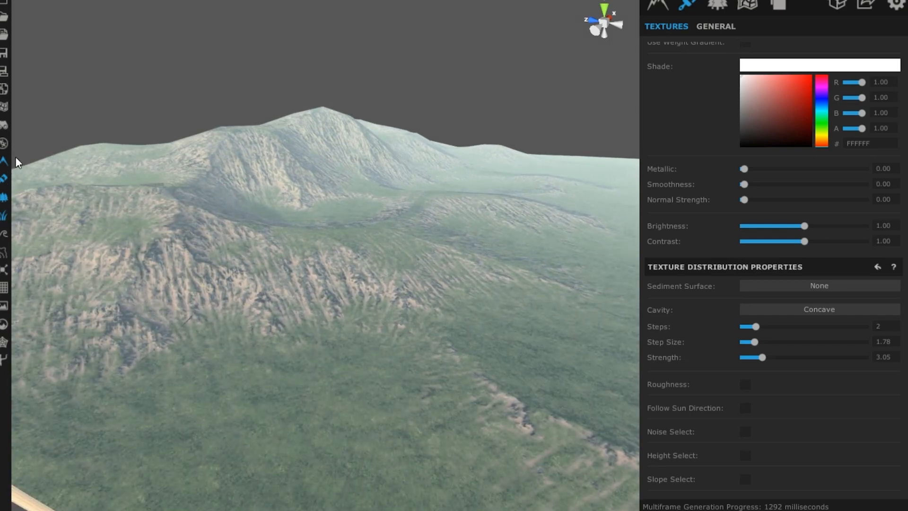
{"action": "left_click_drag", "start_coordinate": [15, 158], "coordinate": [616, 186]}
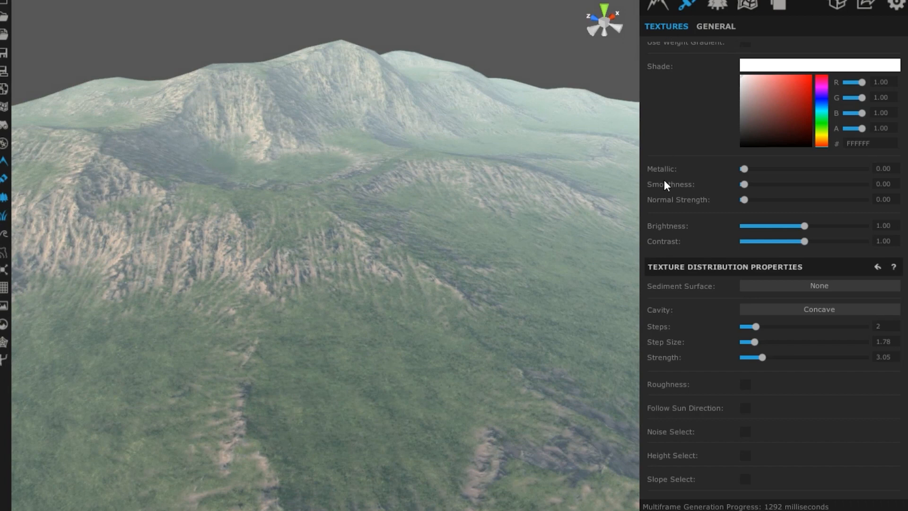
{"action": "scroll", "coordinate": [665, 181], "scroll_direction": "up", "scroll_amount": 10}
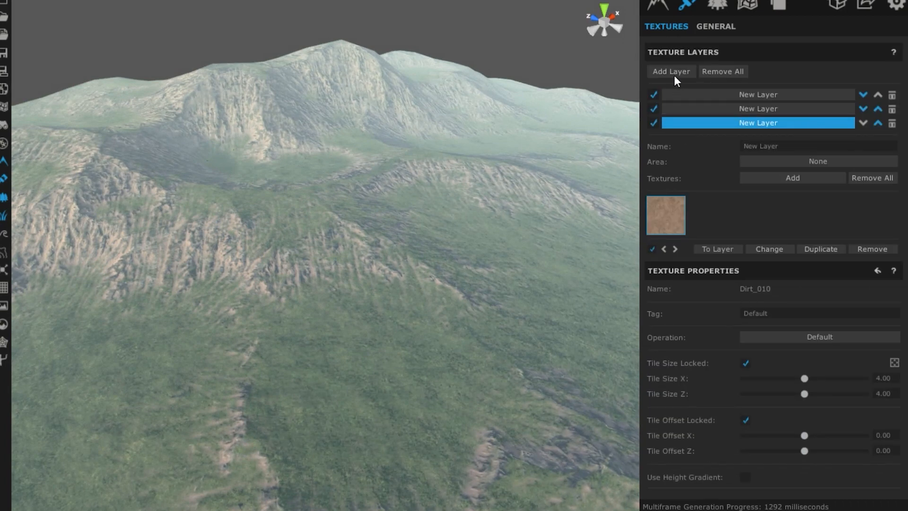
{"action": "left_click", "coordinate": [674, 72]}
{"action": "left_click", "coordinate": [805, 189]}
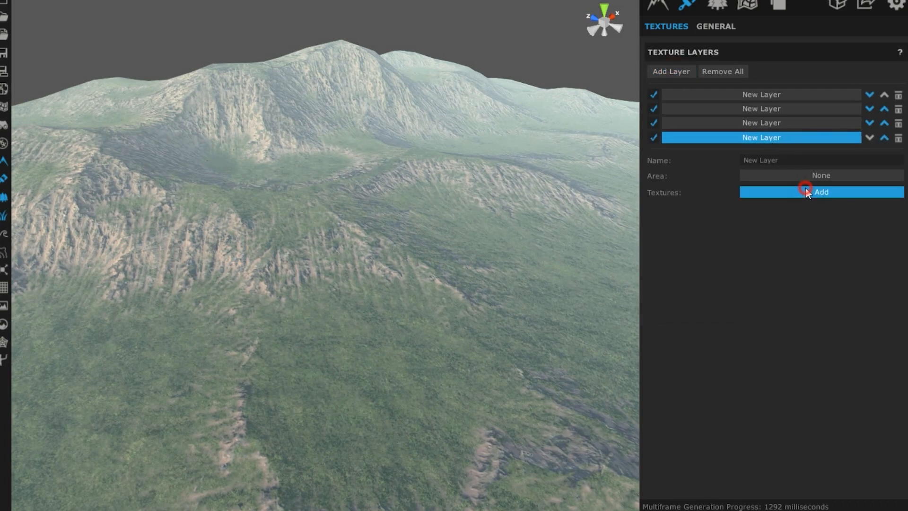
- Browse the WorldCreator ground textures in the library for a suitable texture for the fourth layer
{"action": "left_click", "coordinate": [715, 176]}
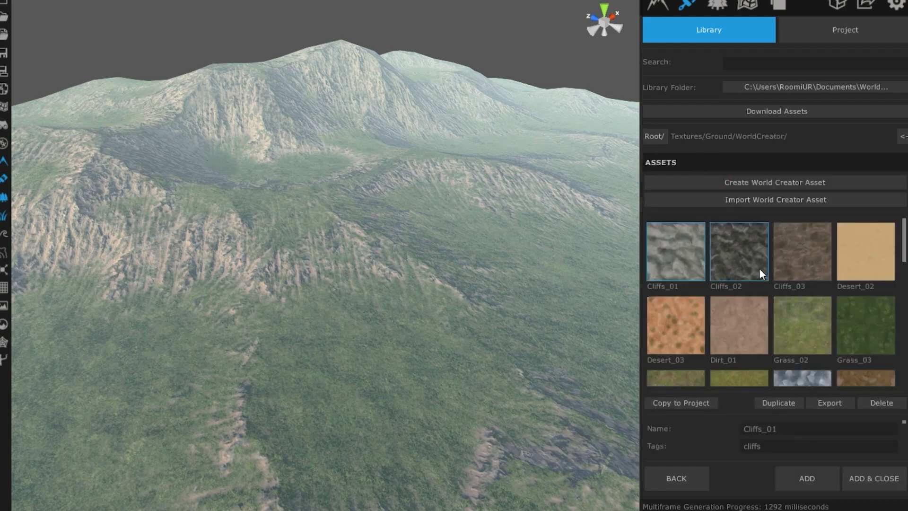
{"action": "scroll", "coordinate": [758, 268], "scroll_direction": "down", "scroll_amount": 1}
{"action": "scroll", "coordinate": [759, 275], "scroll_direction": "down", "scroll_amount": 1}
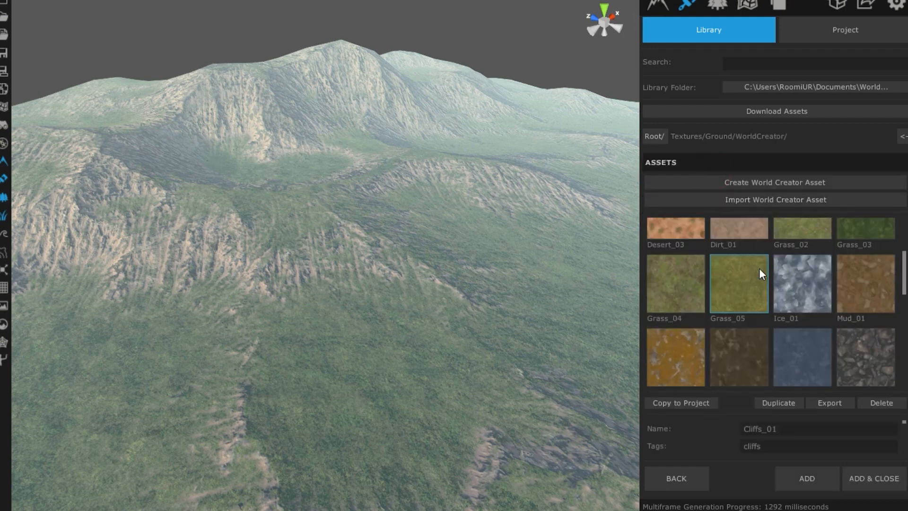
{"action": "scroll", "coordinate": [759, 268], "scroll_direction": "down", "scroll_amount": 2}
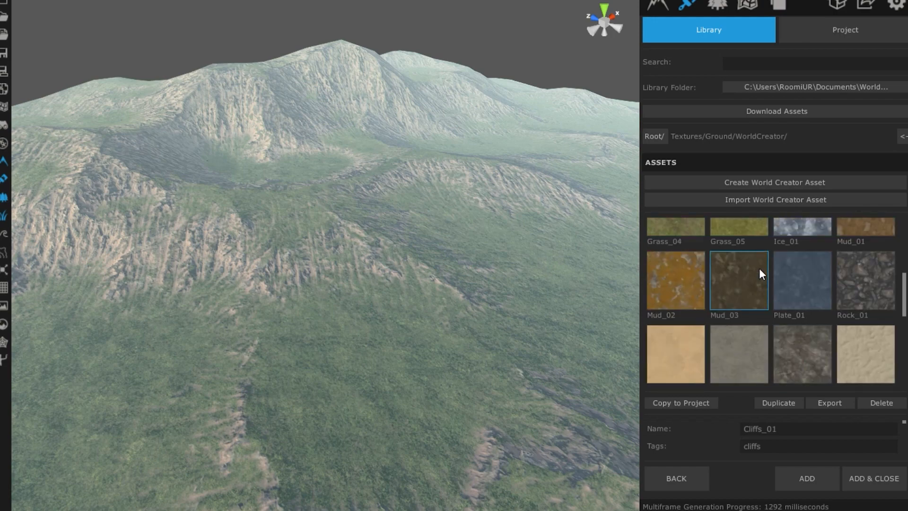
{"action": "scroll", "coordinate": [759, 268], "scroll_direction": "down", "scroll_amount": 1}
{"action": "scroll", "coordinate": [759, 268], "scroll_direction": "down", "scroll_amount": 2}
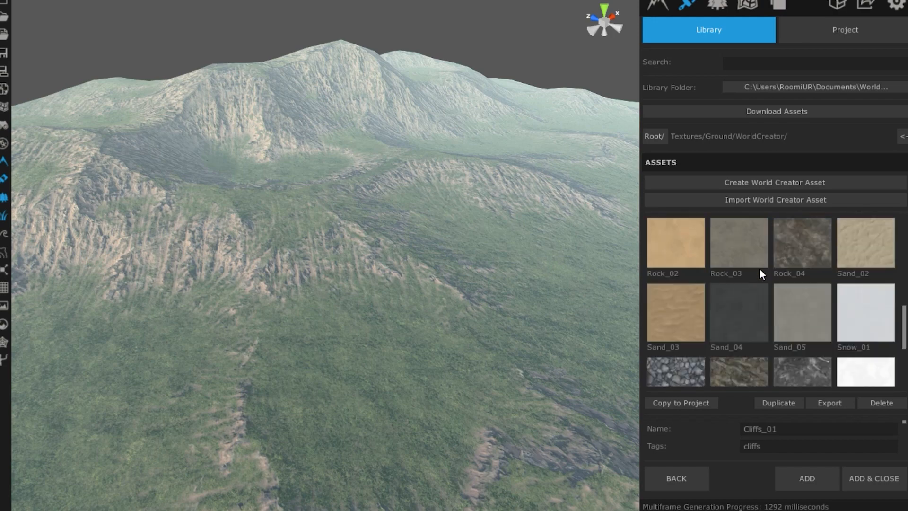
{"action": "scroll", "coordinate": [759, 274], "scroll_direction": "down", "scroll_amount": 1}
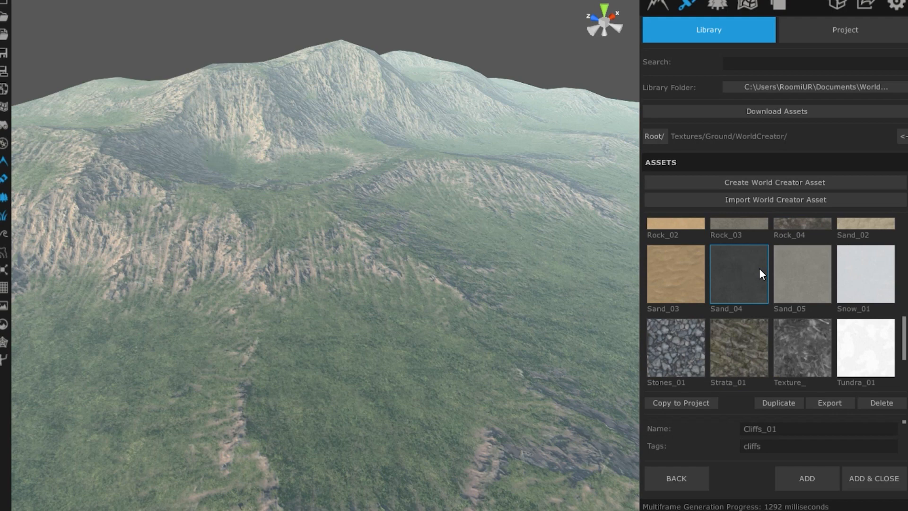
{"action": "scroll", "coordinate": [759, 274], "scroll_direction": "down", "scroll_amount": 1}
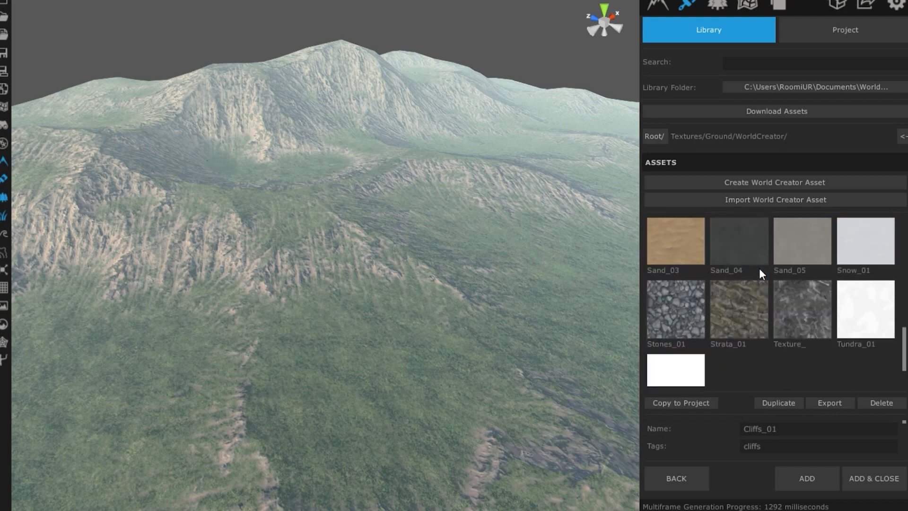
{"action": "scroll", "coordinate": [759, 268], "scroll_direction": "up", "scroll_amount": 2}
{"action": "scroll", "coordinate": [759, 268], "scroll_direction": "up", "scroll_amount": 2}
{"action": "scroll", "coordinate": [759, 268], "scroll_direction": "up", "scroll_amount": 1}
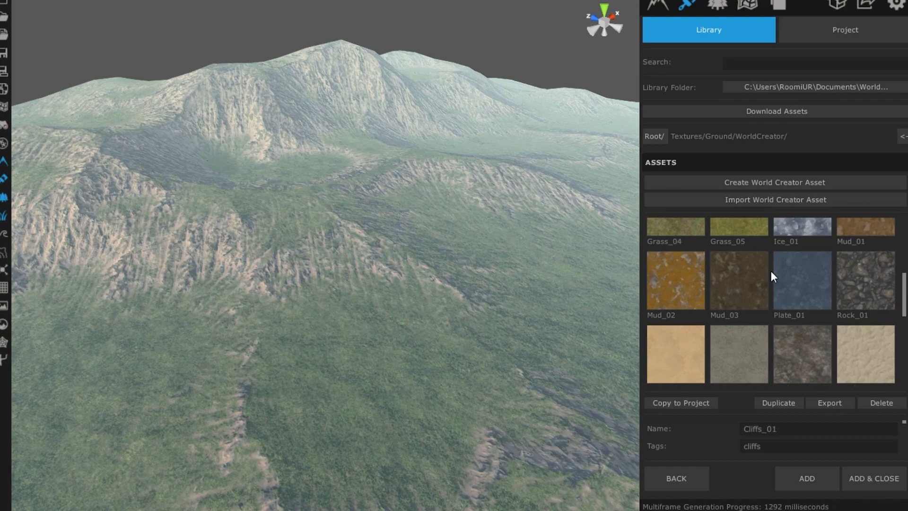
{"action": "scroll", "coordinate": [770, 274], "scroll_direction": "up", "scroll_amount": 2}
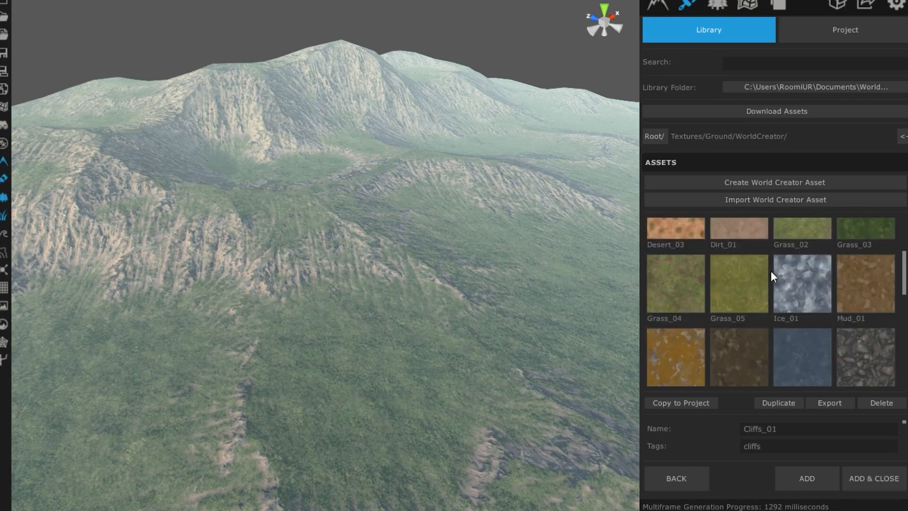
{"action": "scroll", "coordinate": [770, 293], "scroll_direction": "up", "scroll_amount": 2}
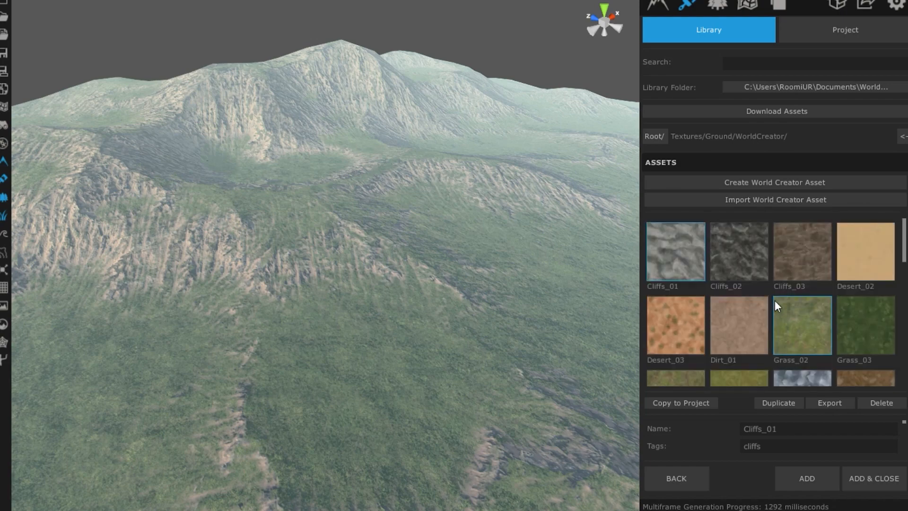
{"action": "scroll", "coordinate": [770, 291], "scroll_direction": "down", "scroll_amount": 3}
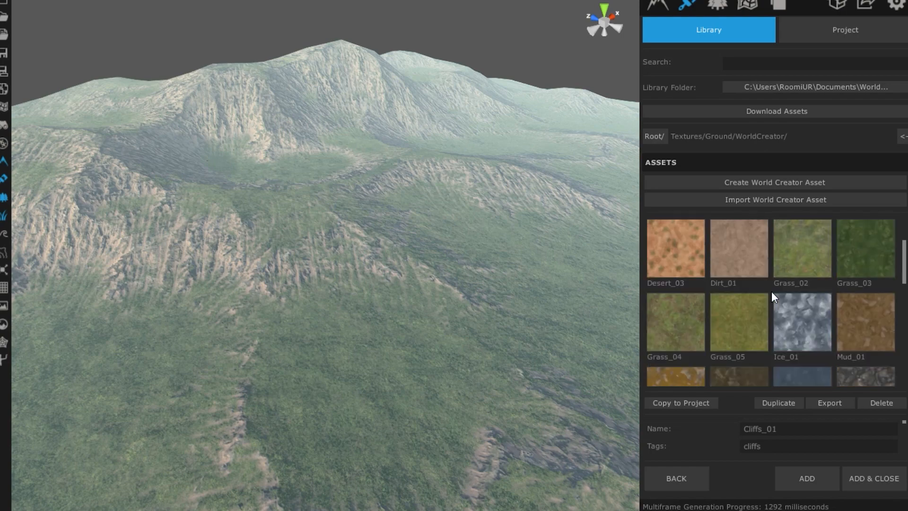
{"action": "scroll", "coordinate": [771, 291], "scroll_direction": "up", "scroll_amount": 2}
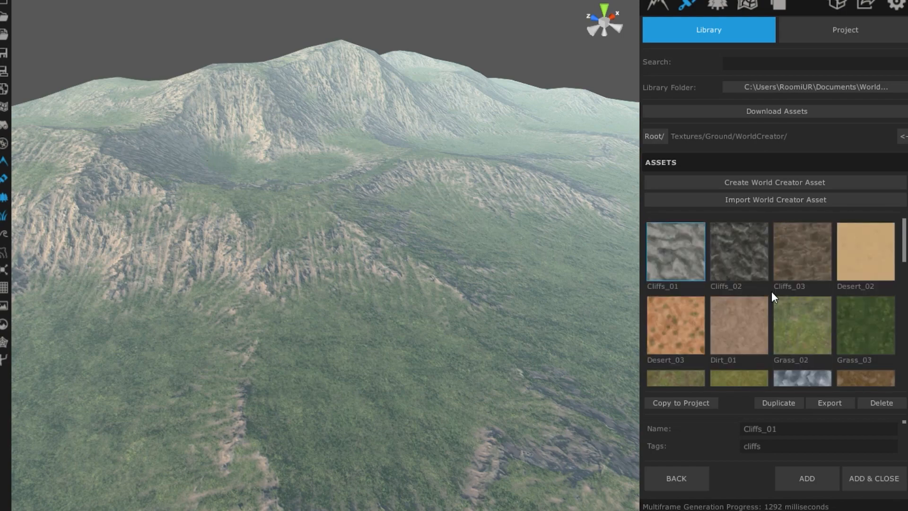
{"action": "scroll", "coordinate": [771, 292], "scroll_direction": "down", "scroll_amount": 2}
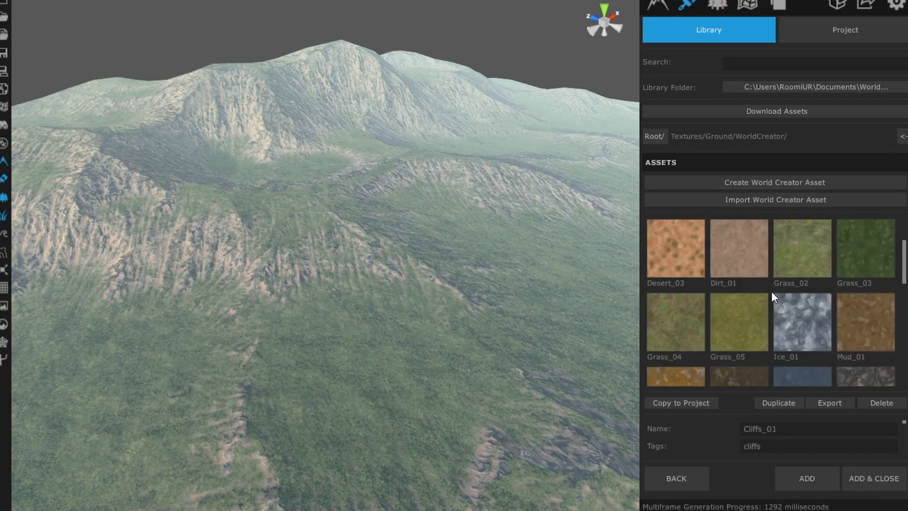
{"action": "scroll", "coordinate": [771, 292], "scroll_direction": "down", "scroll_amount": 2}
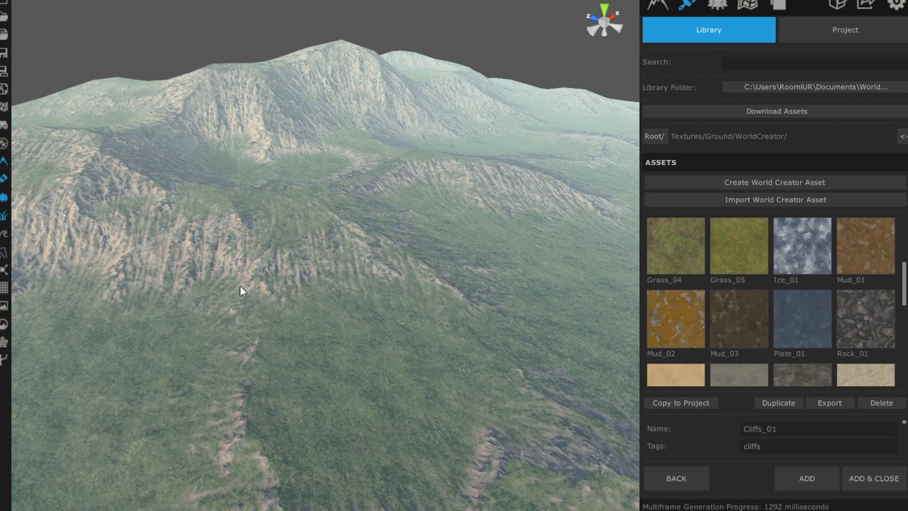
- Add the Grass_04 ground texture from the library to the fourth texture layer
{"action": "mouse_move", "coordinate": [266, 291]}
{"action": "left_mouse_down"}
{"action": "mouse_move", "coordinate": [313, 286]}
{"action": "mouse_move", "coordinate": [278, 305]}
{"action": "mouse_move", "coordinate": [345, 243]}
{"action": "mouse_move", "coordinate": [286, 304]}
{"action": "mouse_move", "coordinate": [312, 301]}
{"action": "left_mouse_up"}
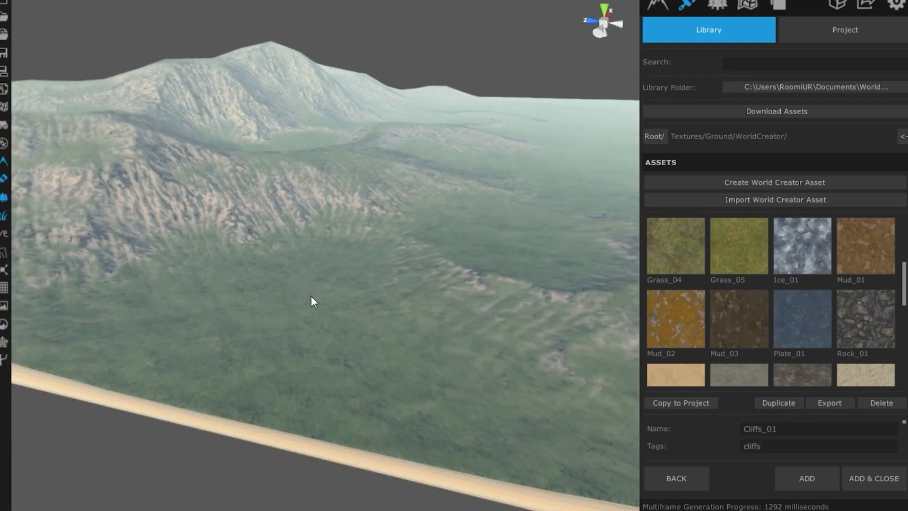
{"action": "scroll", "coordinate": [314, 320], "scroll_direction": "up", "scroll_amount": 5}
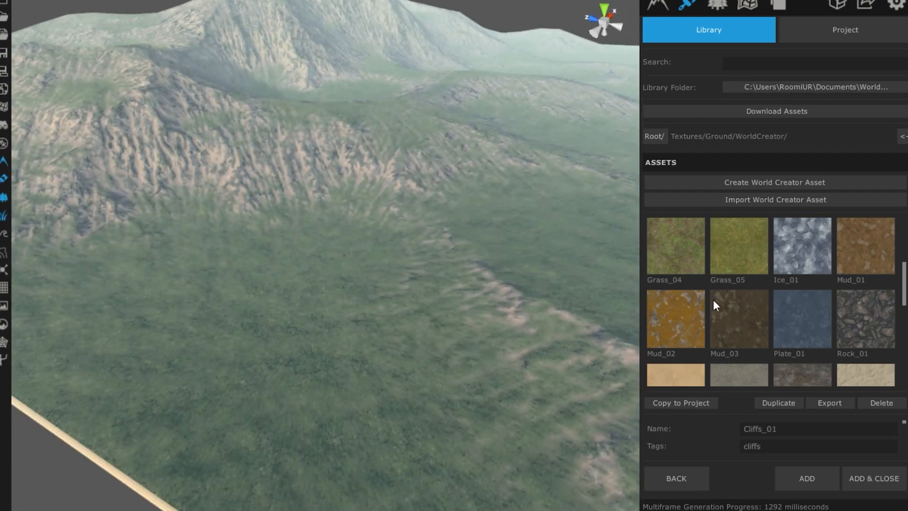
{"action": "scroll", "coordinate": [754, 324], "scroll_direction": "up", "scroll_amount": 3}
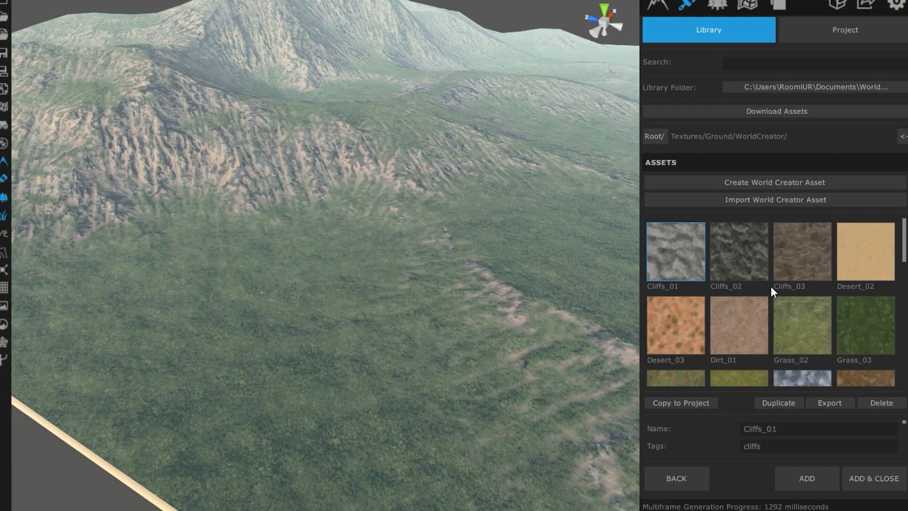
{"action": "scroll", "coordinate": [771, 290], "scroll_direction": "down", "scroll_amount": 1}
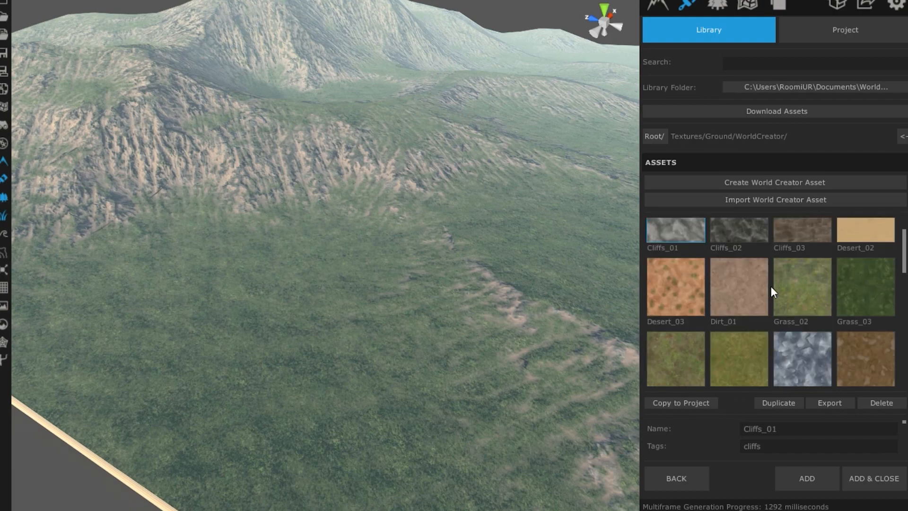
{"action": "scroll", "coordinate": [771, 291], "scroll_direction": "down", "scroll_amount": 1}
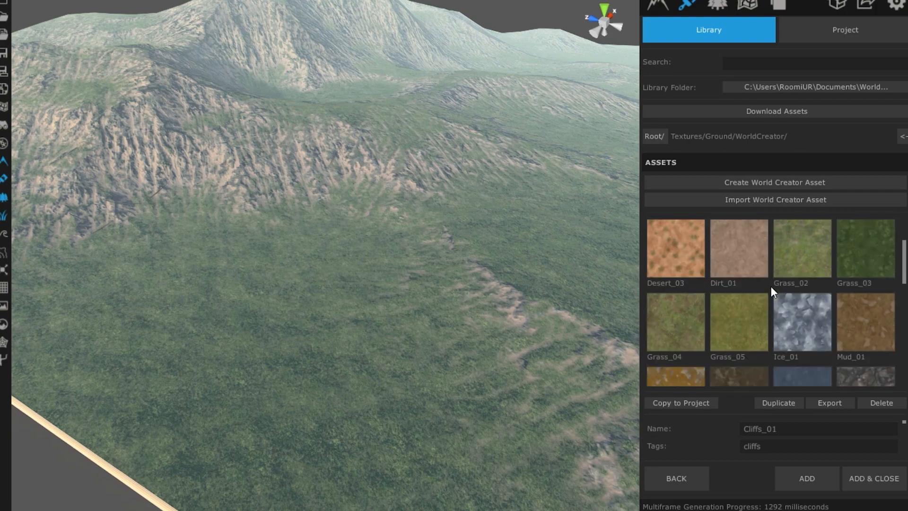
{"action": "scroll", "coordinate": [771, 288], "scroll_direction": "down", "scroll_amount": 1}
{"action": "scroll", "coordinate": [767, 303], "scroll_direction": "down", "scroll_amount": 1}
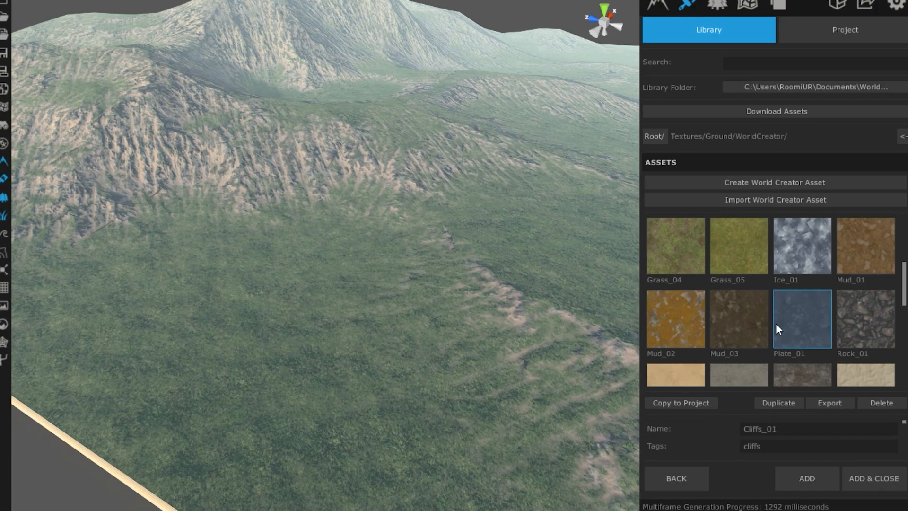
{"action": "scroll", "coordinate": [776, 324], "scroll_direction": "down", "scroll_amount": 1}
{"action": "scroll", "coordinate": [776, 322], "scroll_direction": "up", "scroll_amount": 2}
{"action": "left_click", "coordinate": [737, 293]}
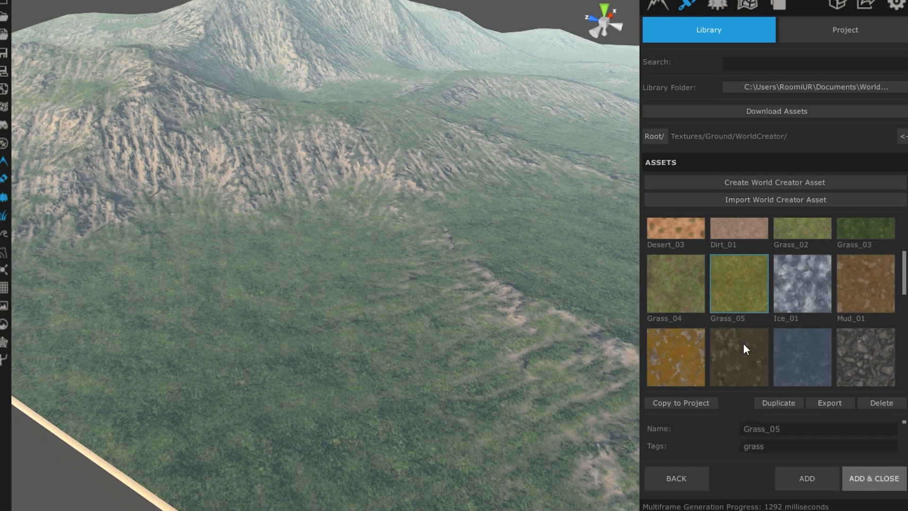
{"action": "left_click", "coordinate": [676, 283]}
{"action": "left_click", "coordinate": [875, 480]}
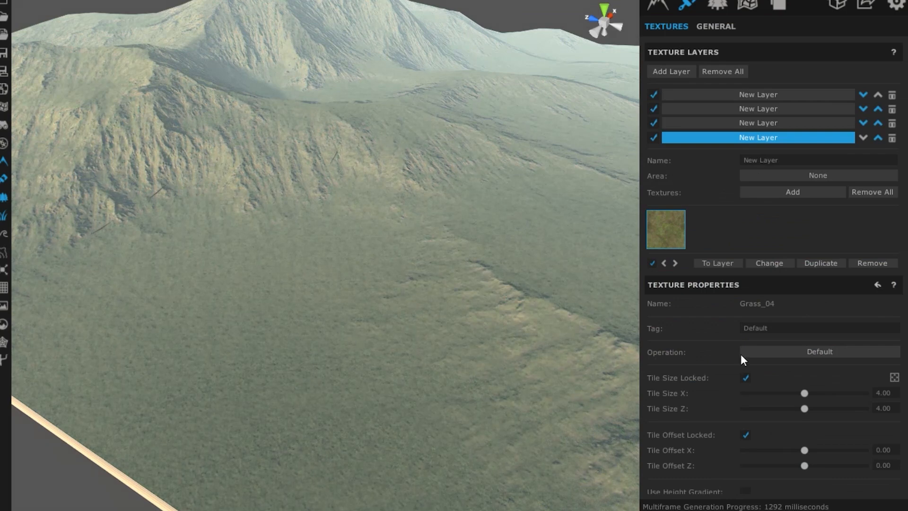
- Check the blend operation choices for the Grass_04 texture
{"action": "scroll", "coordinate": [700, 354], "scroll_direction": "down", "scroll_amount": 1}
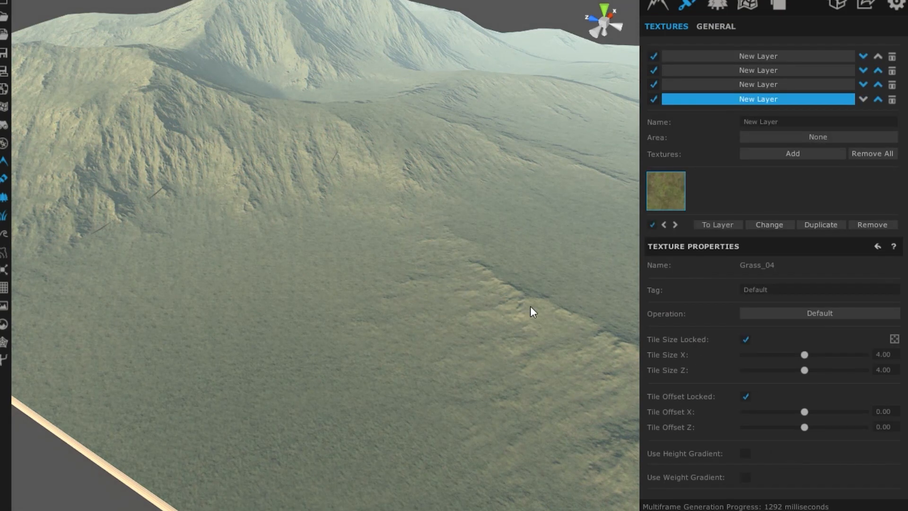
{"action": "left_click_drag", "start_coordinate": [491, 322], "coordinate": [454, 370]}
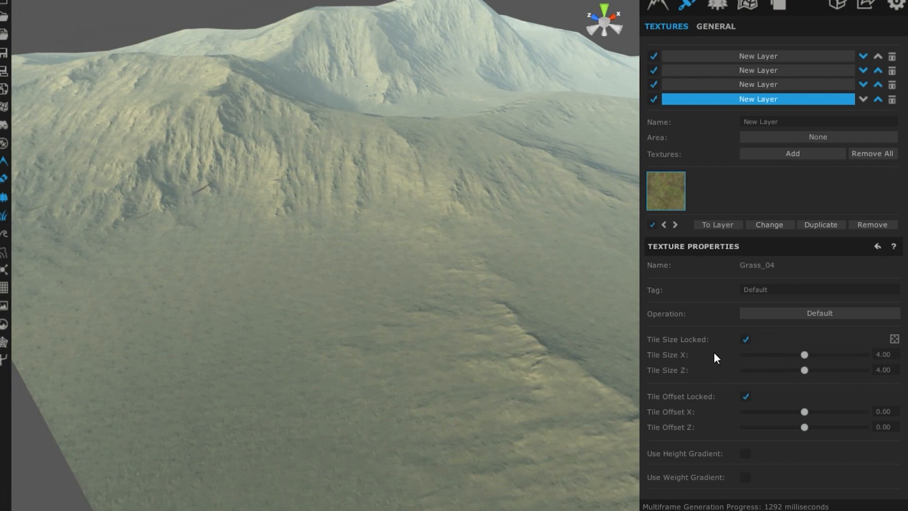
{"action": "left_click", "coordinate": [793, 314]}
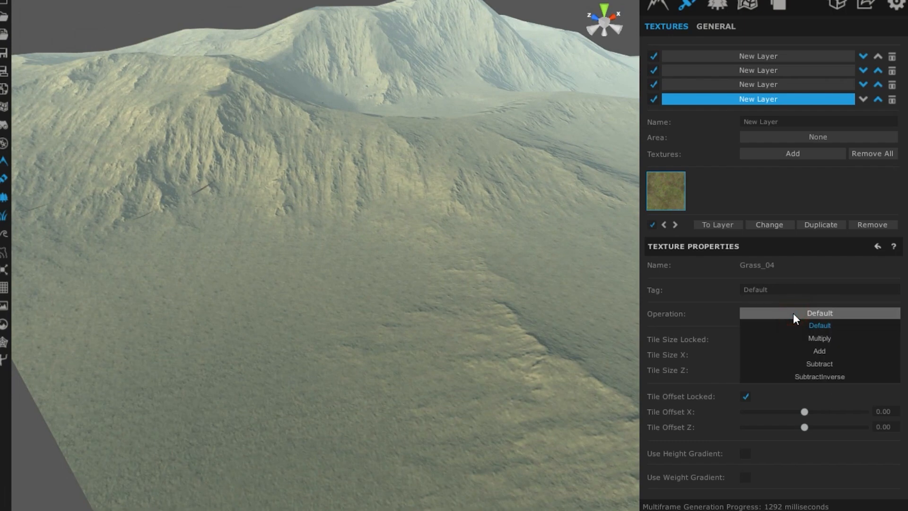
{"action": "left_click", "coordinate": [691, 312]}
- Try a Convex cavity with 1 step on the Grass_04 texture, and reset its cavity to None
{"action": "scroll", "coordinate": [699, 326], "scroll_direction": "down", "scroll_amount": 3}
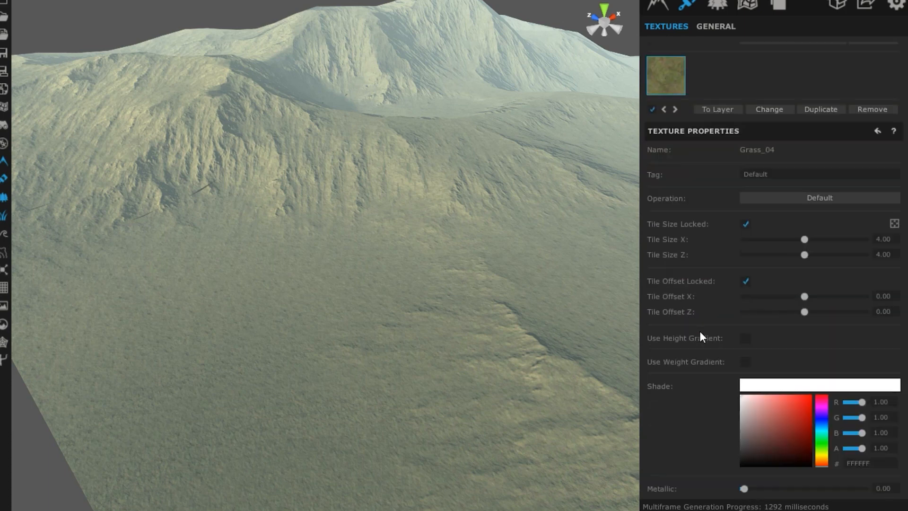
{"action": "scroll", "coordinate": [700, 333], "scroll_direction": "down", "scroll_amount": 3}
{"action": "scroll", "coordinate": [701, 336], "scroll_direction": "down", "scroll_amount": 3}
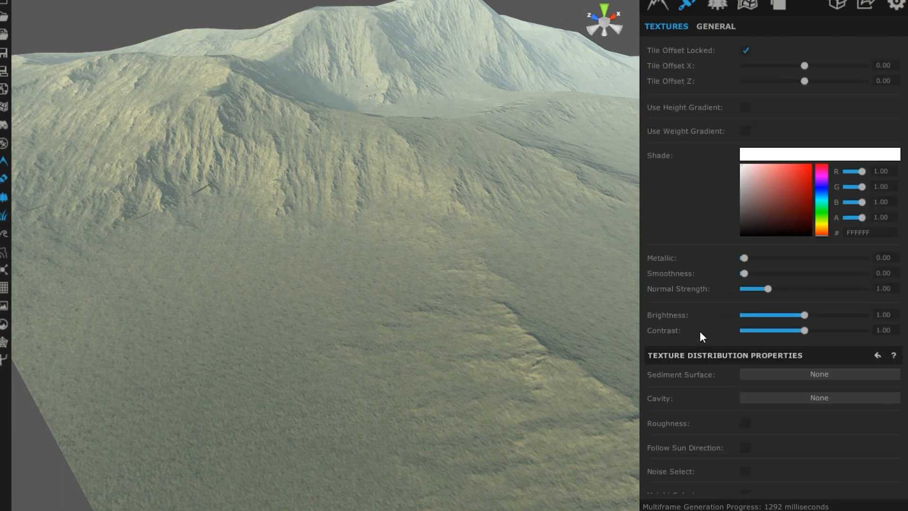
{"action": "left_click", "coordinate": [799, 398]}
{"action": "left_click", "coordinate": [813, 422]}
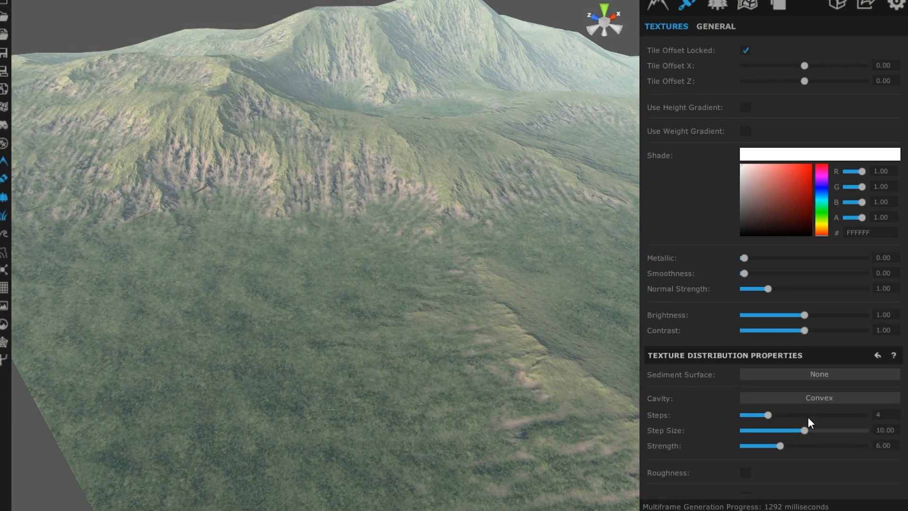
{"action": "left_click_drag", "start_coordinate": [763, 416], "coordinate": [774, 417]}
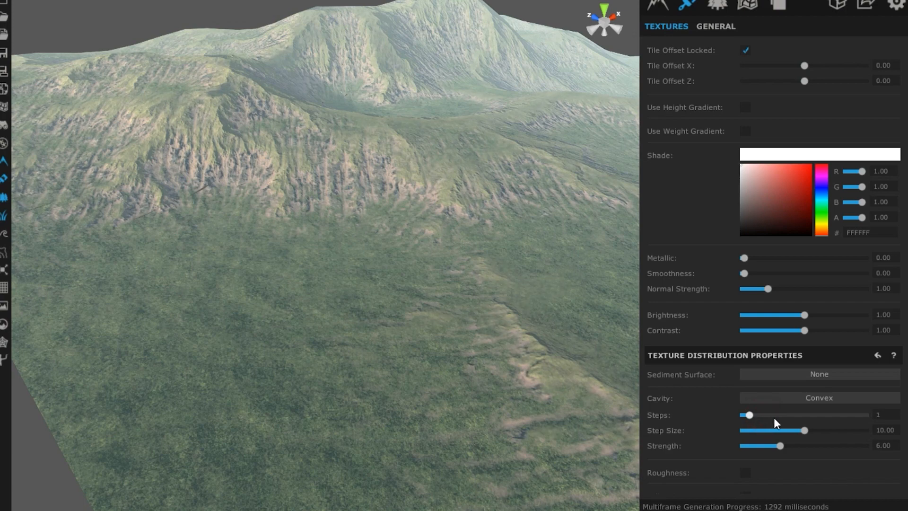
{"action": "left_click", "coordinate": [790, 397]}
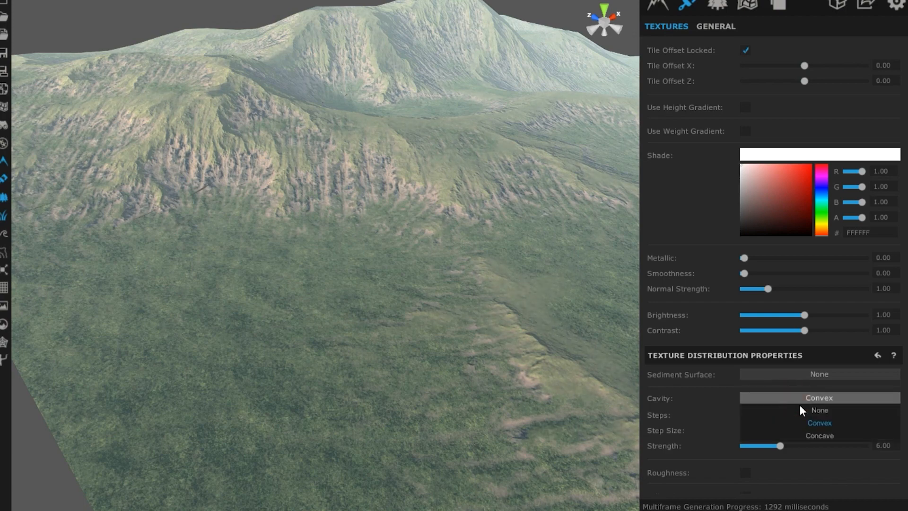
{"action": "left_click", "coordinate": [801, 410]}
- Try Slope Select and a raised lower limit for Height Select on the Grass_04 texture, turning each off again
{"action": "scroll", "coordinate": [707, 425], "scroll_direction": "down", "scroll_amount": 3}
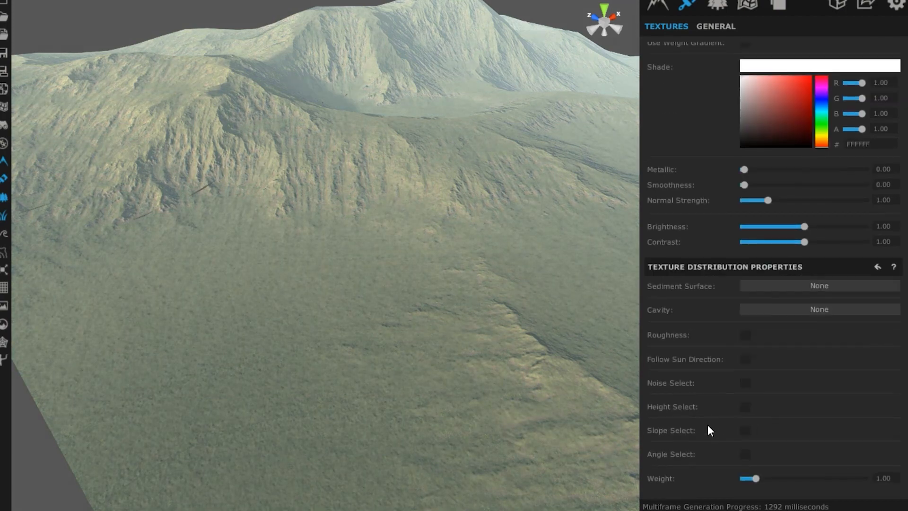
{"action": "left_click", "coordinate": [743, 431]}
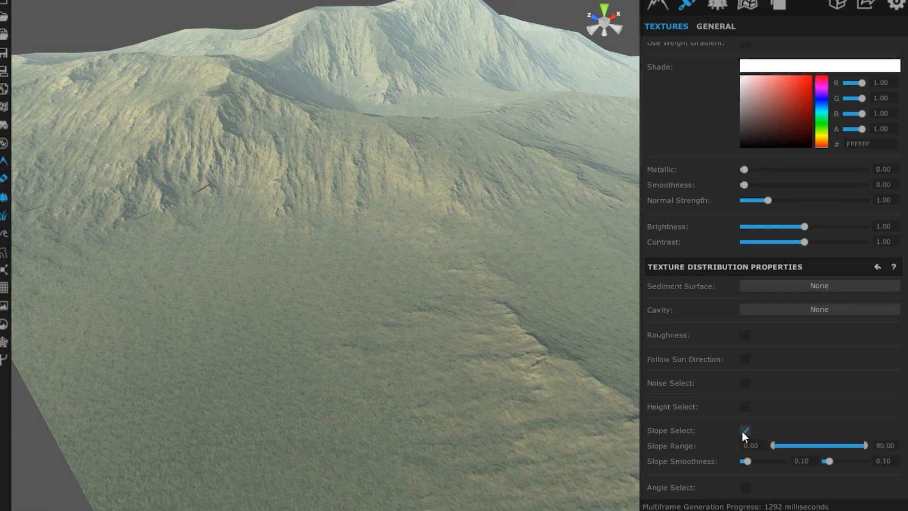
{"action": "left_click", "coordinate": [743, 432]}
{"action": "left_click", "coordinate": [745, 408]}
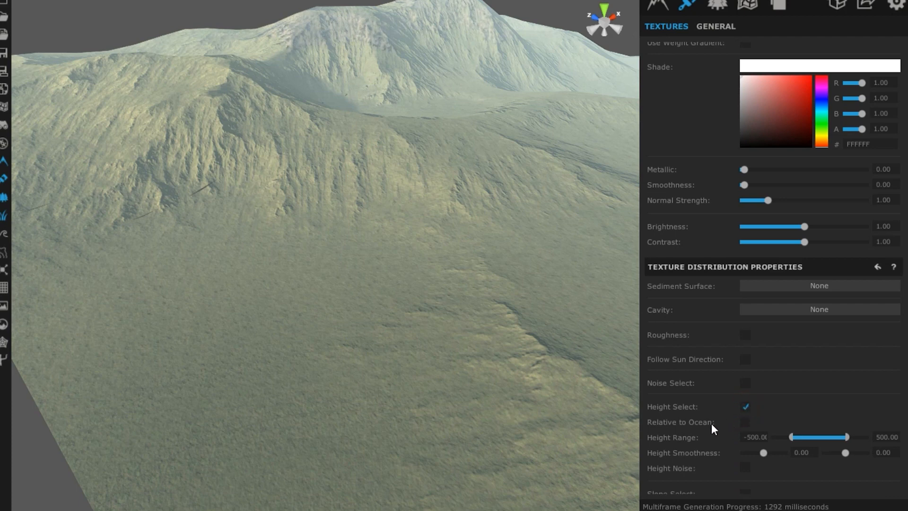
{"action": "left_click_drag", "start_coordinate": [785, 436], "coordinate": [823, 443]}
{"action": "left_click", "coordinate": [745, 408]}
- Try Noise Select on the Grass_04 texture with a world size of about 1020, and turn it off again
{"action": "left_click", "coordinate": [745, 385]}
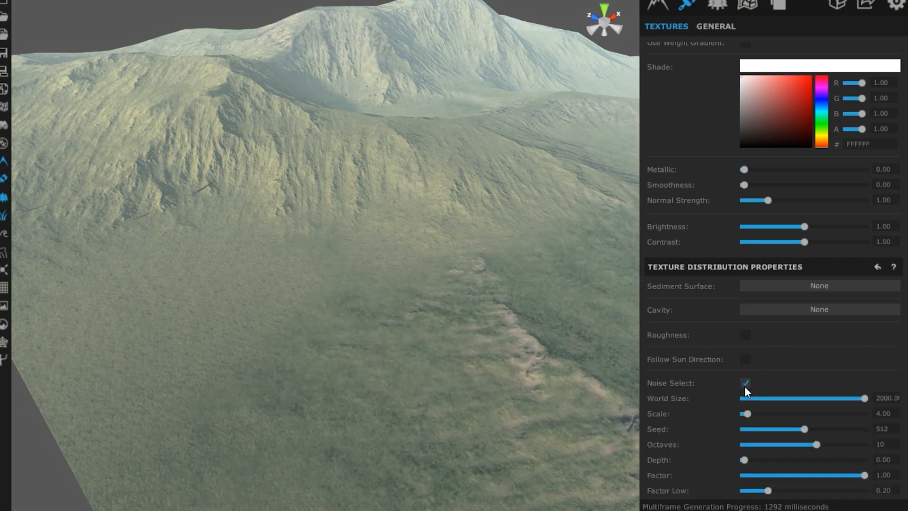
{"action": "left_click_drag", "start_coordinate": [864, 400], "coordinate": [805, 402]}
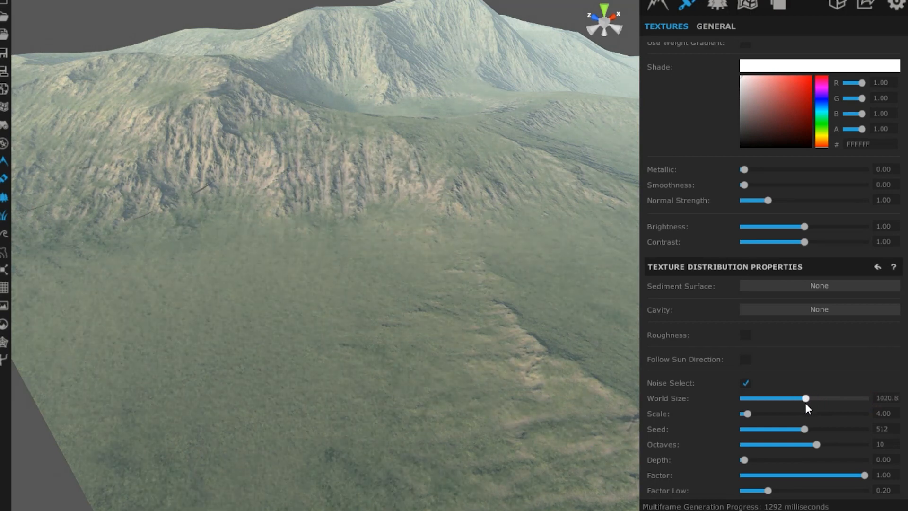
{"action": "left_click", "coordinate": [745, 382]}
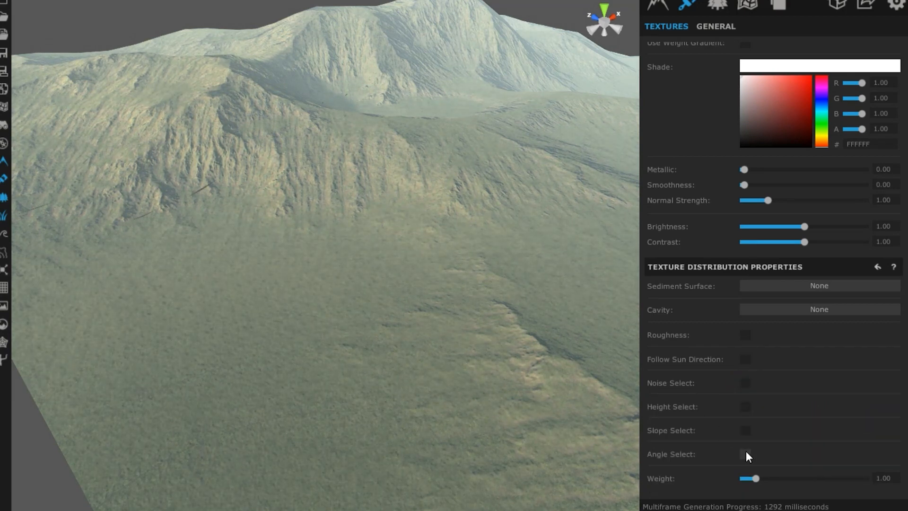
- Turn on Slope Select for the Grass_04 texture and lower the upper limit of its slope range to 0
{"action": "left_click", "coordinate": [745, 430]}
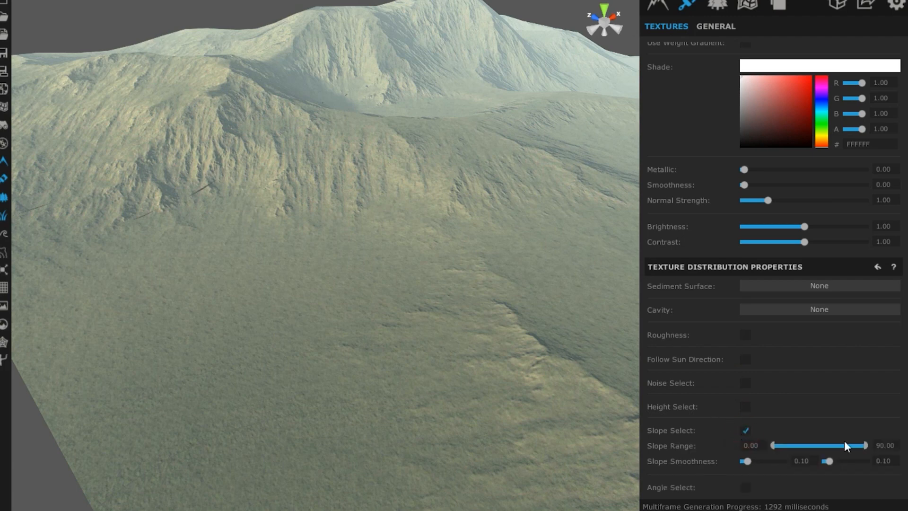
{"action": "left_click_drag", "start_coordinate": [866, 444], "coordinate": [765, 446]}
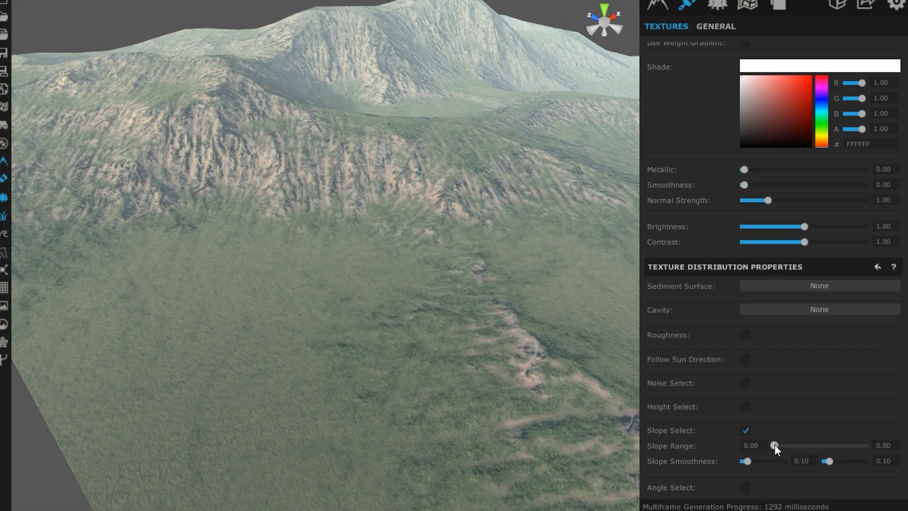
{"action": "mouse_move", "coordinate": [775, 444]}
{"action": "left_mouse_down"}
{"action": "mouse_move", "coordinate": [832, 445]}
{"action": "mouse_move", "coordinate": [765, 446]}
{"action": "left_mouse_up"}
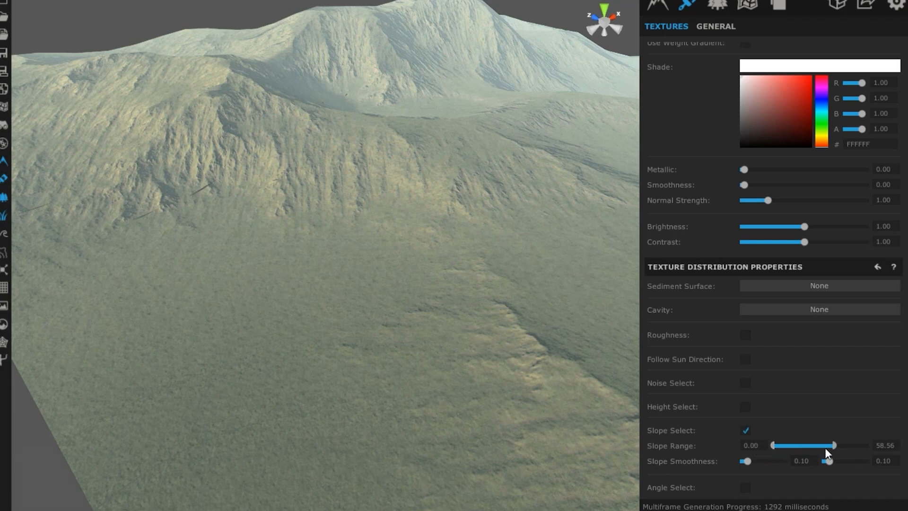
{"action": "left_click_drag", "start_coordinate": [833, 447], "coordinate": [773, 444]}
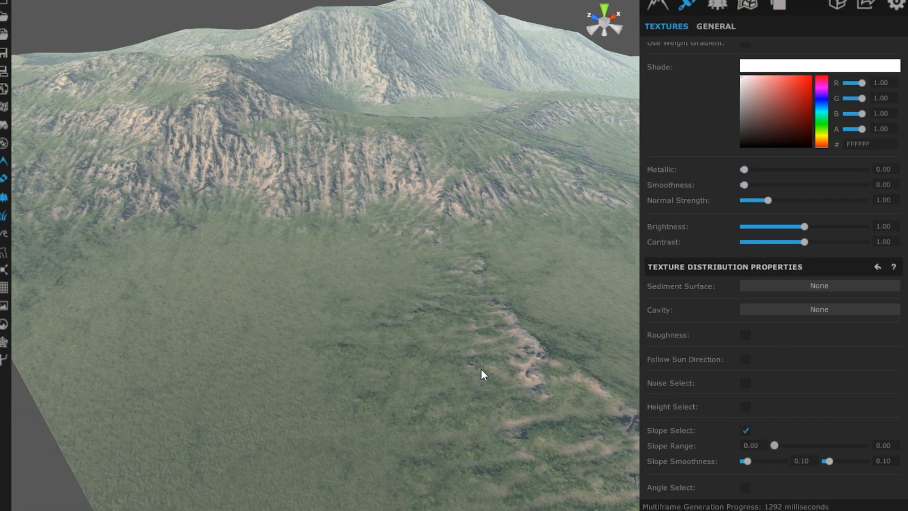
- Try a slope range of about 18.66 to 25.74 on the Grass_04 texture
{"action": "left_click_drag", "start_coordinate": [423, 392], "coordinate": [430, 376]}
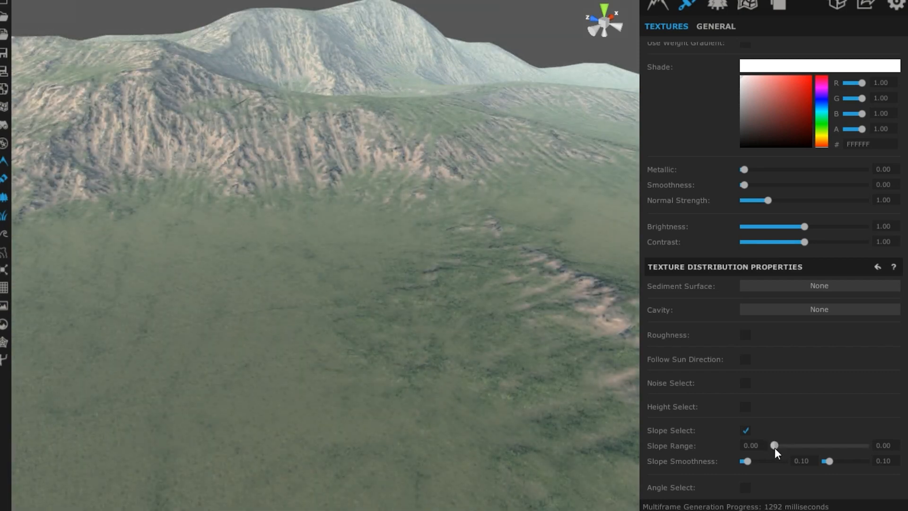
{"action": "left_click_drag", "start_coordinate": [774, 446], "coordinate": [796, 443]}
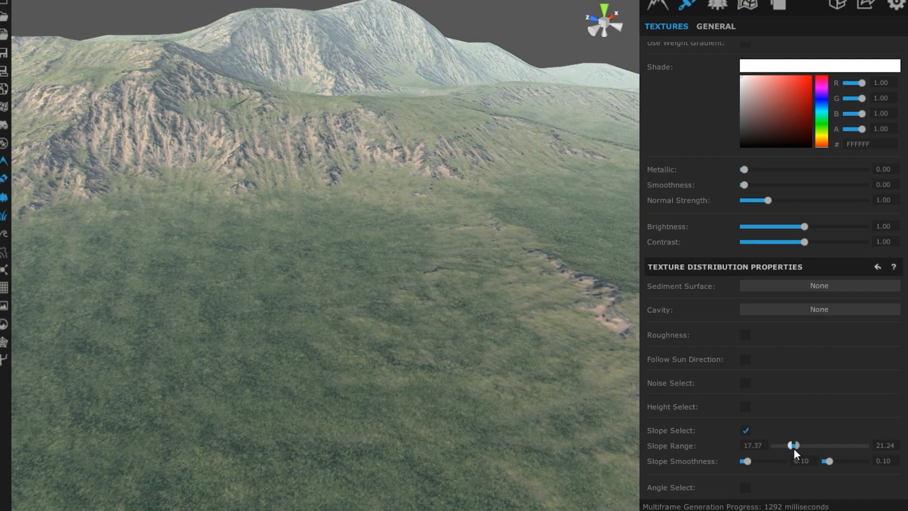
{"action": "mouse_move", "coordinate": [793, 447]}
{"action": "left_mouse_down"}
{"action": "mouse_move", "coordinate": [782, 449]}
{"action": "mouse_move", "coordinate": [792, 452]}
{"action": "left_mouse_up"}
{"action": "scroll", "coordinate": [370, 367], "scroll_direction": "down", "scroll_amount": 3}
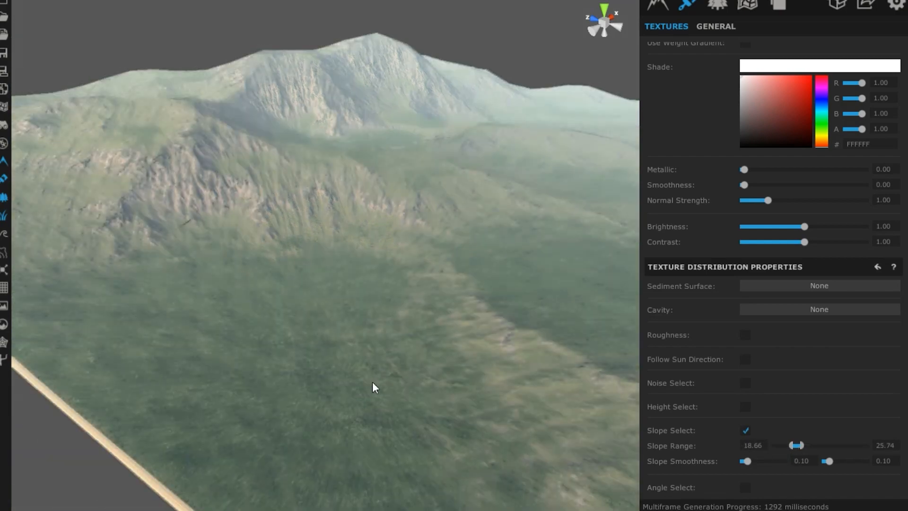
{"action": "middle_click_drag", "start_coordinate": [430, 381], "coordinate": [447, 392]}
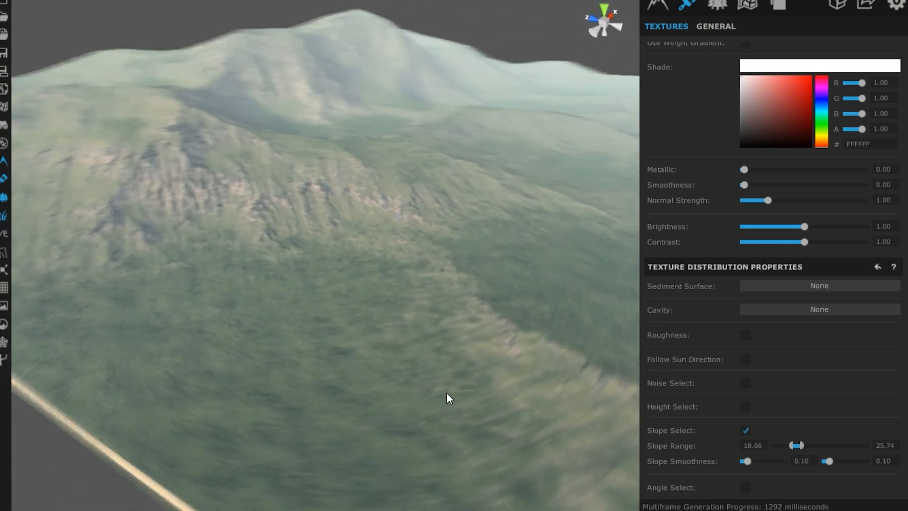
{"action": "left_click", "coordinate": [797, 308]}
{"action": "left_click", "coordinate": [796, 309]}
{"action": "left_click", "coordinate": [807, 280]}
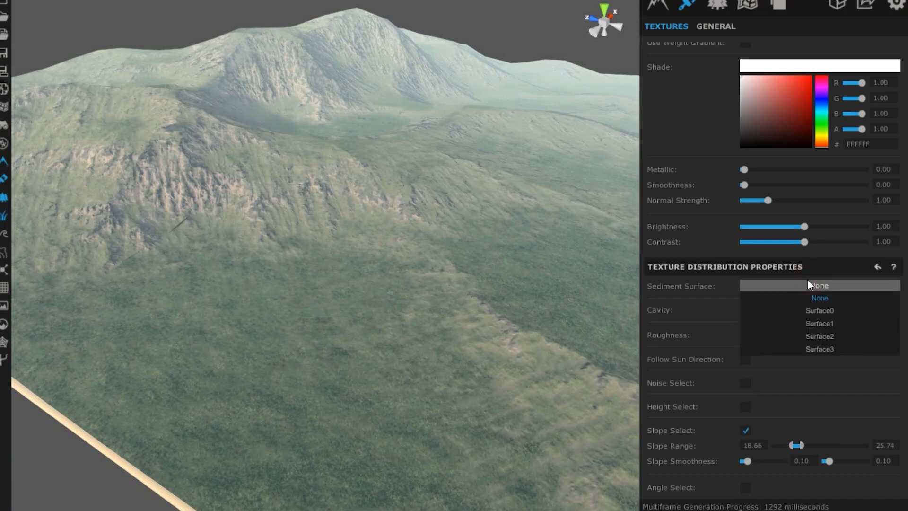
{"action": "left_click", "coordinate": [795, 407]}
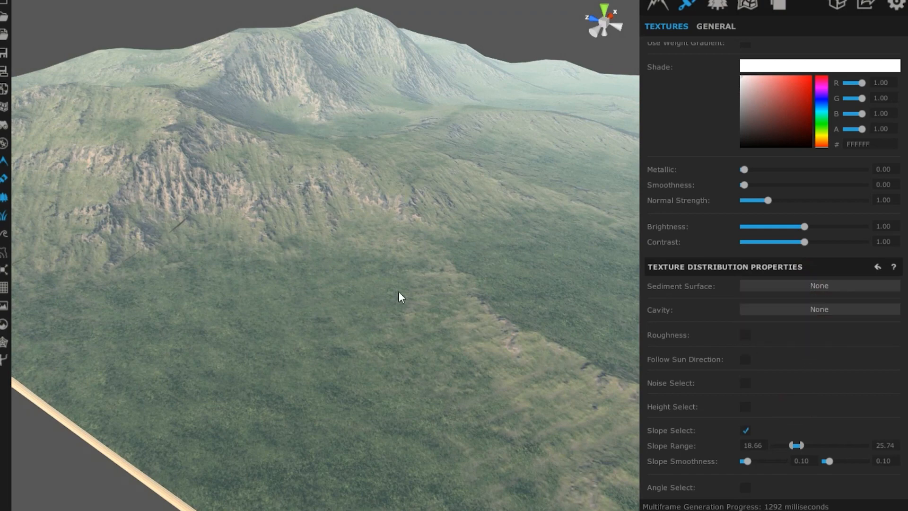
- Try widening the Grass_04 texture's slope range to about 14.80 to 27.67
{"action": "middle_click_drag", "start_coordinate": [398, 292], "coordinate": [366, 321]}
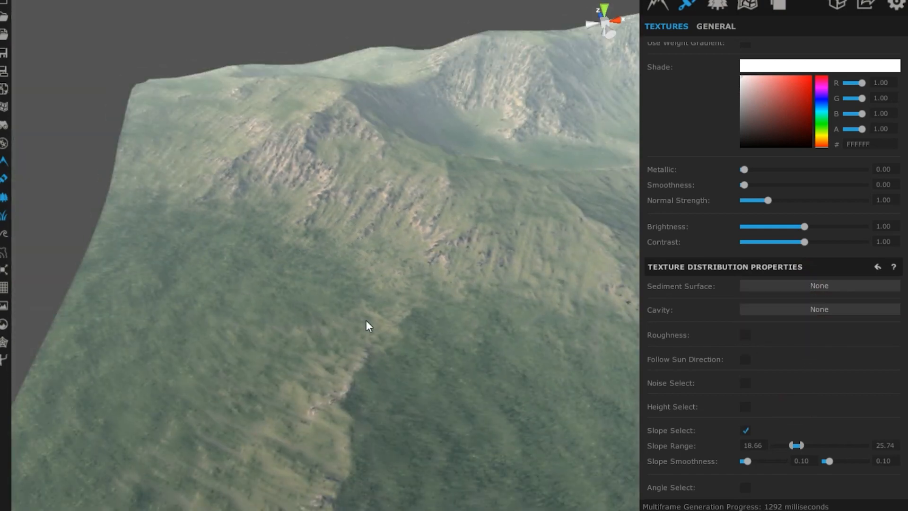
{"action": "scroll", "coordinate": [366, 320], "scroll_direction": "up", "scroll_amount": 8}
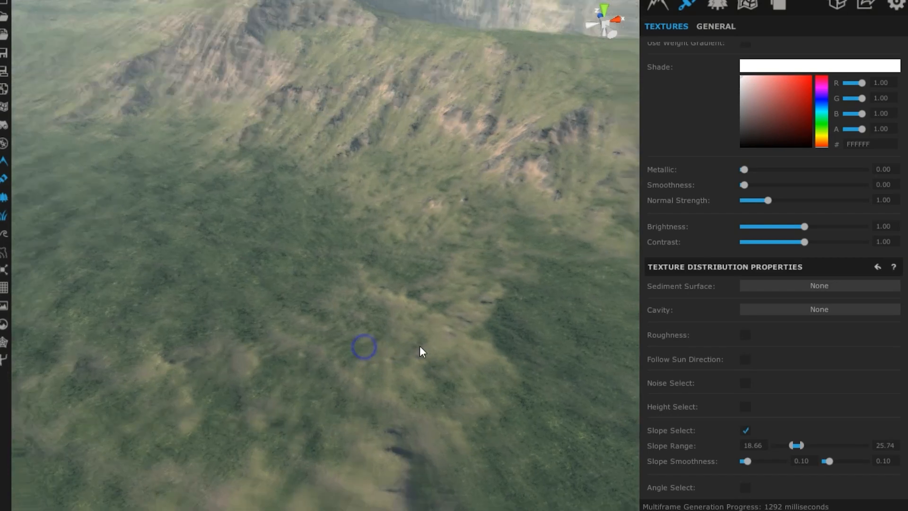
{"action": "right_click_drag", "start_coordinate": [419, 345], "coordinate": [501, 342]}
{"action": "right_click_drag", "start_coordinate": [362, 336], "coordinate": [425, 354]}
{"action": "right_click_drag", "start_coordinate": [277, 370], "coordinate": [326, 373]}
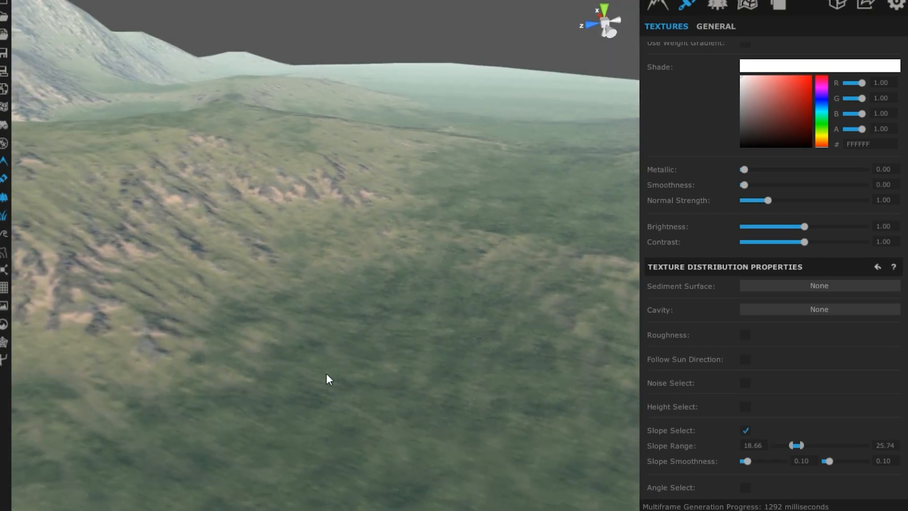
{"action": "mouse_move", "coordinate": [792, 445]}
{"action": "left_mouse_down"}
{"action": "mouse_move", "coordinate": [776, 444]}
{"action": "mouse_move", "coordinate": [799, 449]}
{"action": "mouse_move", "coordinate": [786, 449]}
{"action": "left_mouse_up"}
{"action": "scroll", "coordinate": [273, 348], "scroll_direction": "down", "scroll_amount": 3}
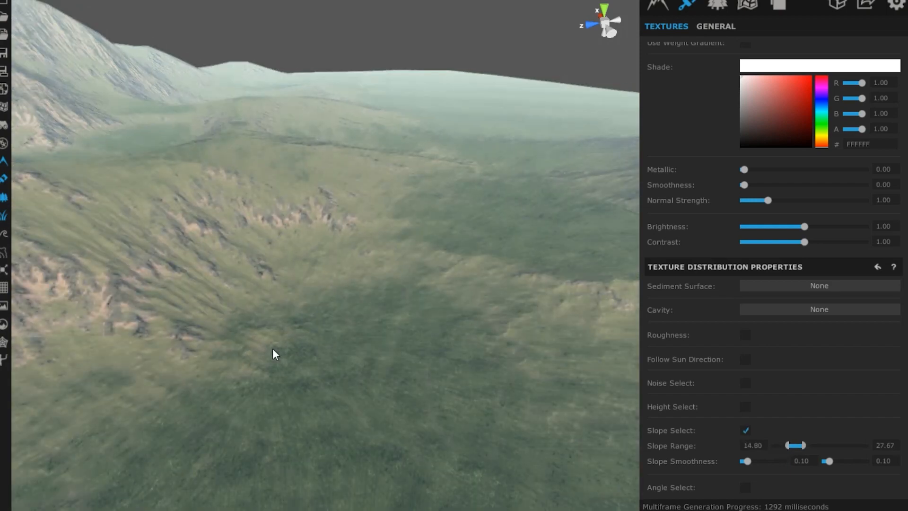
- Narrow the Grass_04 texture's slope range to about 11.58 to 12.23 and inspect the blend across the terrain
{"action": "mouse_move", "coordinate": [324, 351]}
{"action": "right_mouse_down"}
{"action": "mouse_move", "coordinate": [188, 399]}
{"action": "mouse_move", "coordinate": [325, 353]}
{"action": "right_mouse_up"}
{"action": "right_click_drag", "start_coordinate": [250, 375], "coordinate": [294, 374]}
{"action": "right_click_drag", "start_coordinate": [377, 354], "coordinate": [387, 349]}
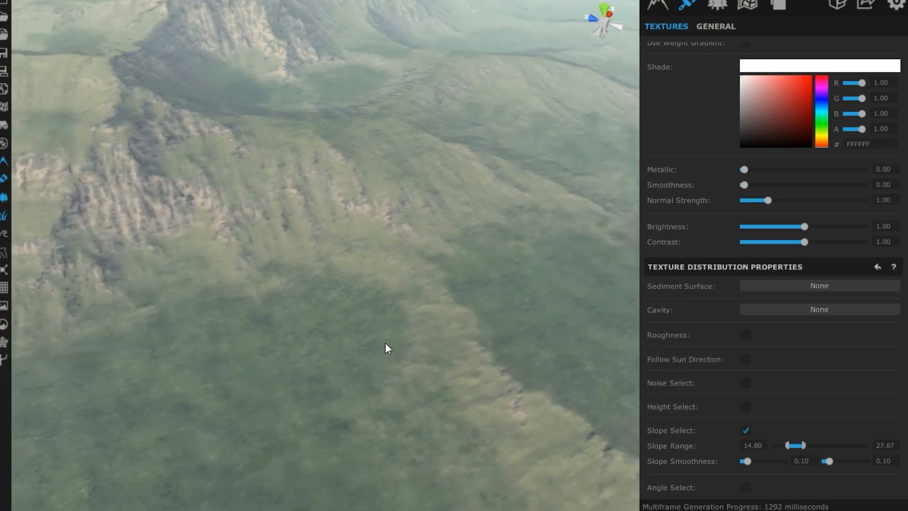
{"action": "scroll", "coordinate": [355, 336], "scroll_direction": "up", "scroll_amount": 2}
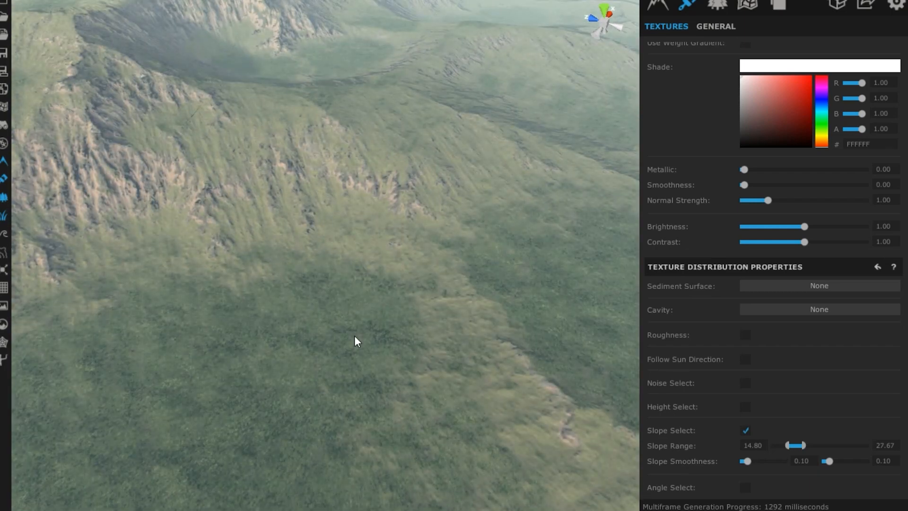
{"action": "scroll", "coordinate": [356, 341], "scroll_direction": "up", "scroll_amount": 2}
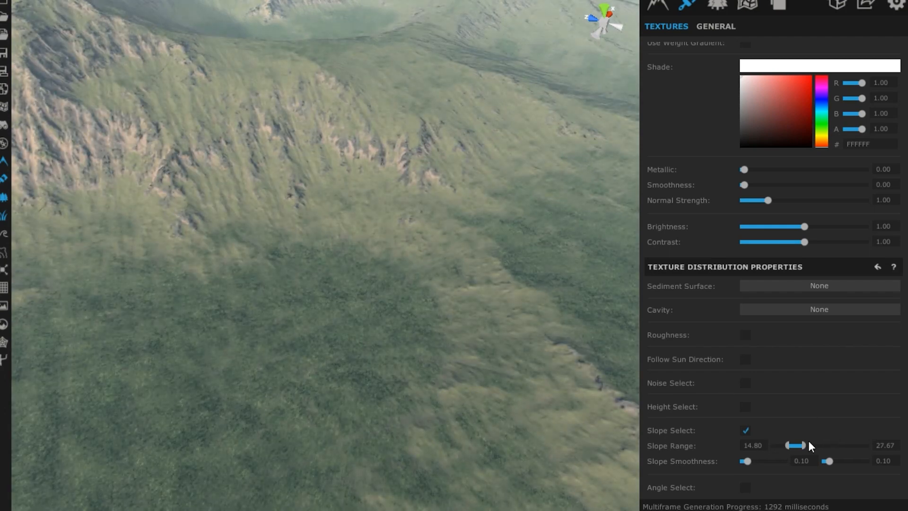
{"action": "mouse_move", "coordinate": [803, 444]}
{"action": "left_mouse_down"}
{"action": "mouse_move", "coordinate": [774, 445]}
{"action": "mouse_move", "coordinate": [792, 454]}
{"action": "left_mouse_up"}
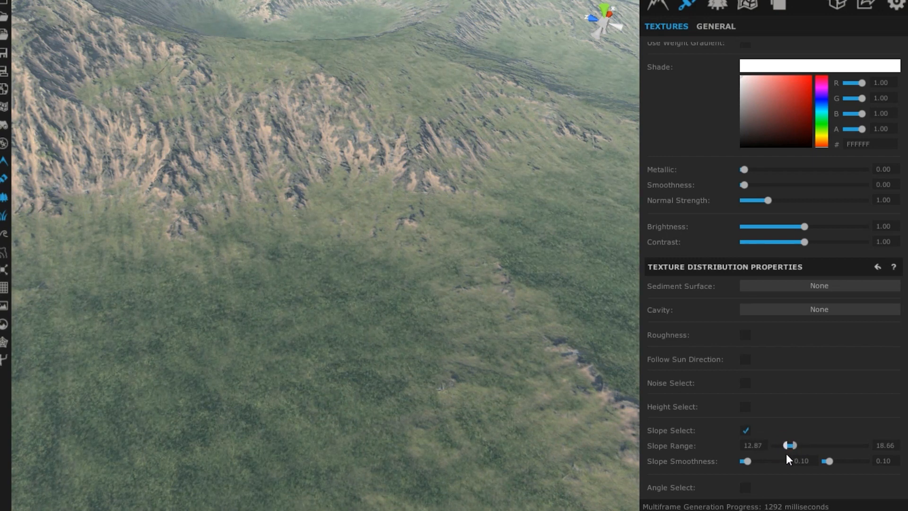
{"action": "mouse_move", "coordinate": [795, 446]}
{"action": "left_mouse_down"}
{"action": "mouse_move", "coordinate": [827, 446]}
{"action": "mouse_move", "coordinate": [794, 450]}
{"action": "left_mouse_up"}
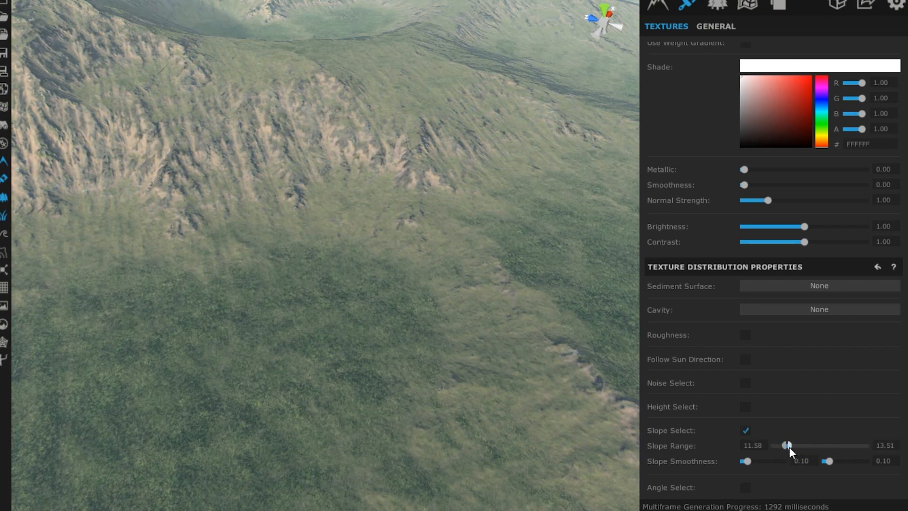
{"action": "scroll", "coordinate": [311, 369], "scroll_direction": "down", "scroll_amount": 6}
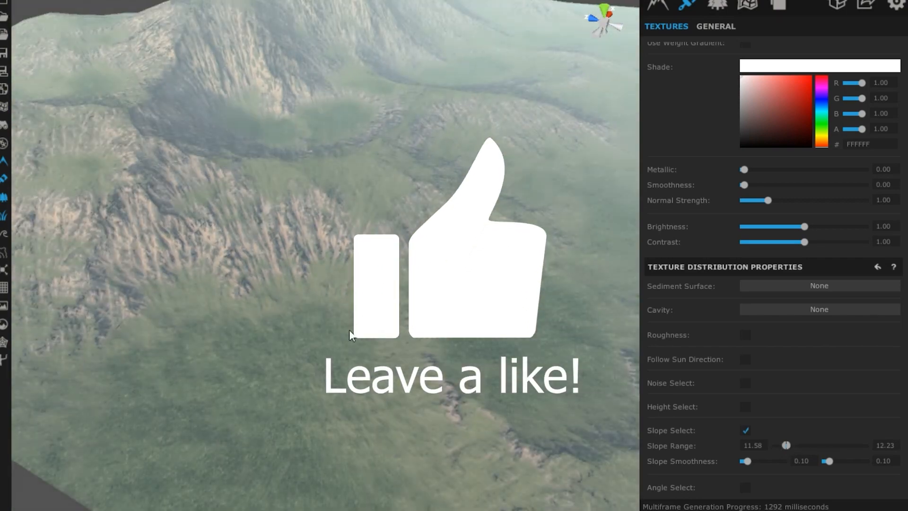
{"action": "left_click_drag", "start_coordinate": [350, 331], "coordinate": [254, 296]}
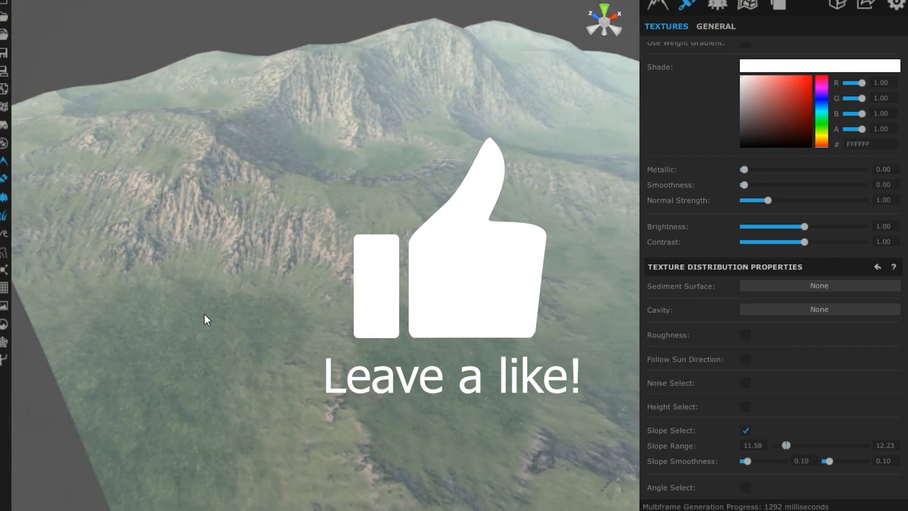
{"action": "left_click_drag", "start_coordinate": [204, 318], "coordinate": [307, 211]}
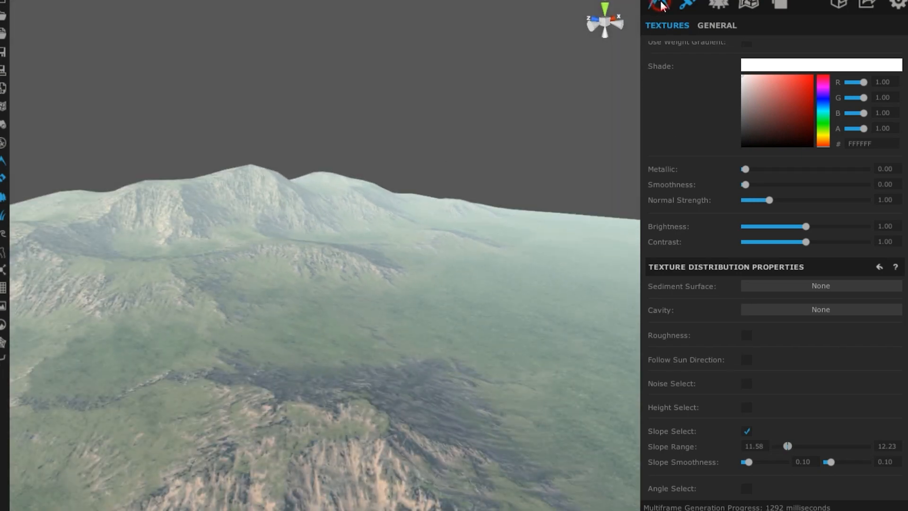
- Set the environment's sky mode to Ultra
{"action": "left_click", "coordinate": [660, 5]}
{"action": "left_click", "coordinate": [718, 4]}
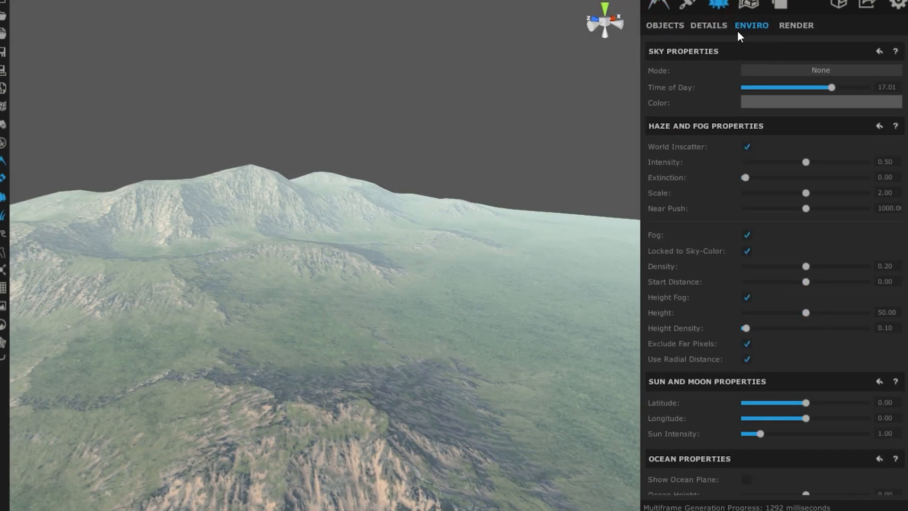
{"action": "left_click", "coordinate": [813, 70]}
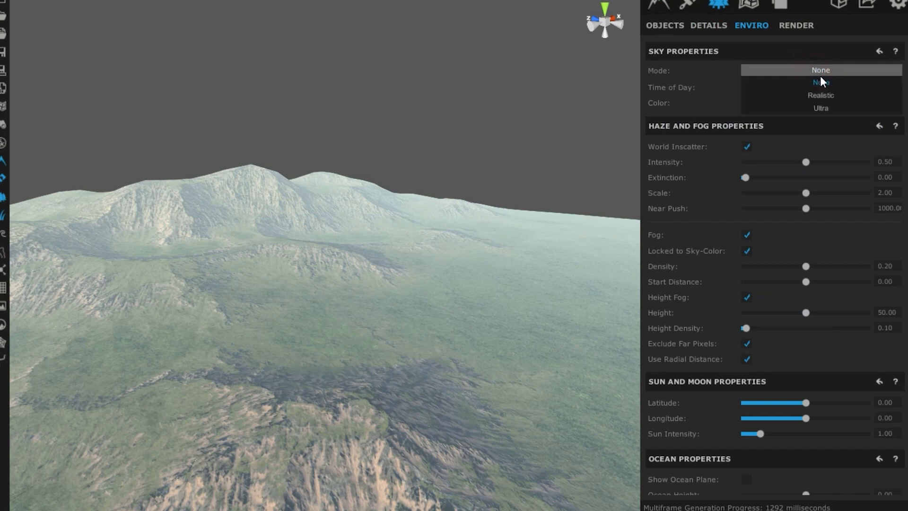
{"action": "left_click", "coordinate": [821, 108]}
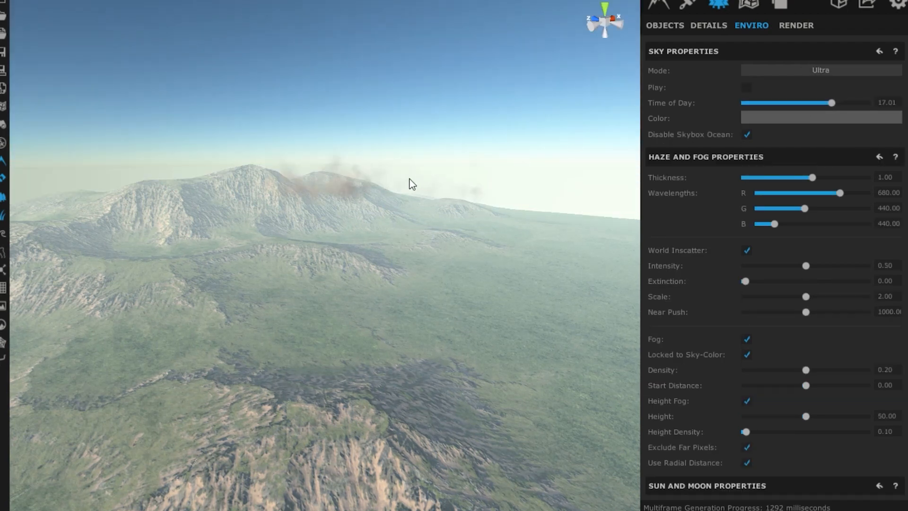
- Try the time of day at about 17.39 and 15.49 to compare the lighting on the mountains
{"action": "right_click_drag", "start_coordinate": [391, 279], "coordinate": [307, 303]}
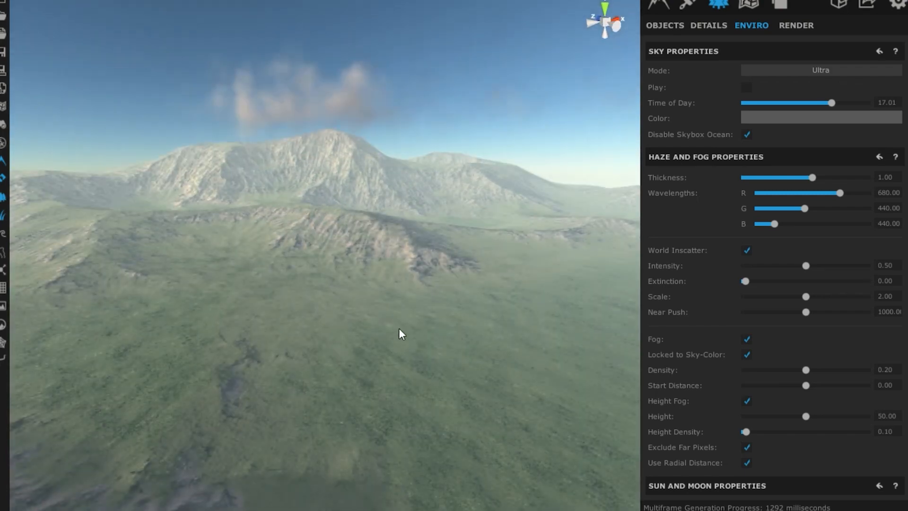
{"action": "right_click_drag", "start_coordinate": [399, 330], "coordinate": [351, 291]}
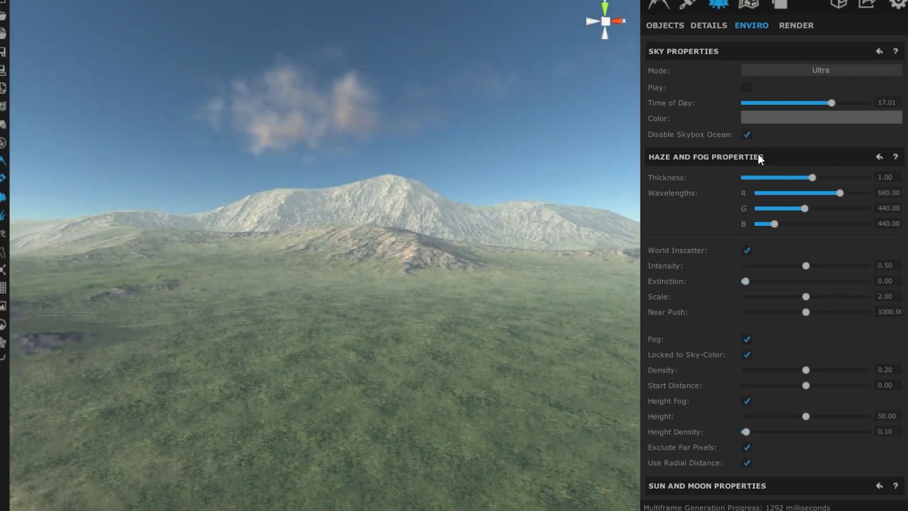
{"action": "right_click_drag", "start_coordinate": [239, 291], "coordinate": [436, 293]}
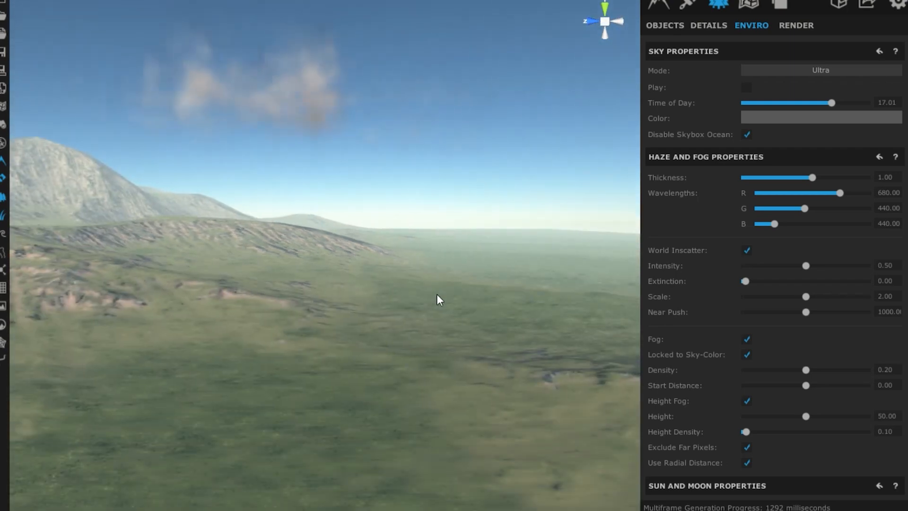
{"action": "middle_click_drag", "start_coordinate": [309, 351], "coordinate": [462, 317]}
{"action": "middle_click_drag", "start_coordinate": [445, 346], "coordinate": [445, 337]}
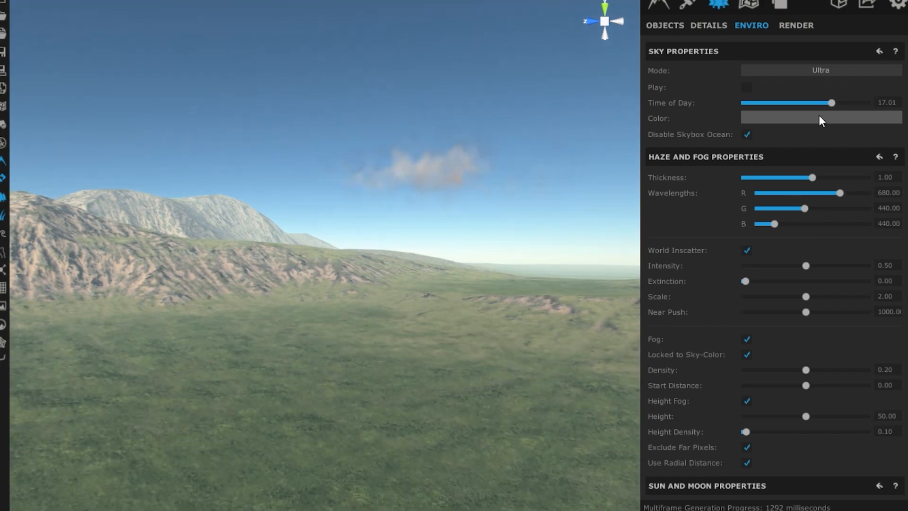
{"action": "mouse_move", "coordinate": [832, 101]}
{"action": "left_mouse_down"}
{"action": "mouse_move", "coordinate": [811, 101]}
{"action": "mouse_move", "coordinate": [834, 108]}
{"action": "left_mouse_up"}
{"action": "right_click_drag", "start_coordinate": [439, 273], "coordinate": [186, 286]}
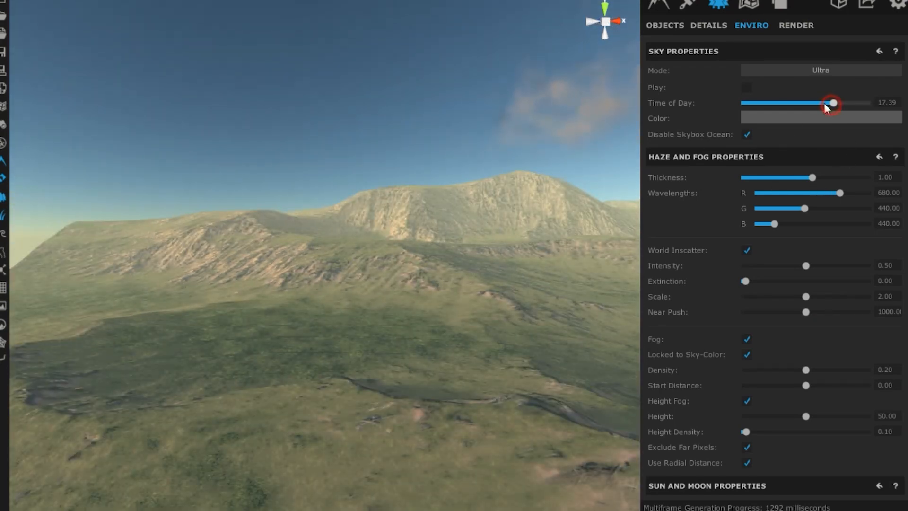
{"action": "left_click_drag", "start_coordinate": [825, 107], "coordinate": [822, 104]}
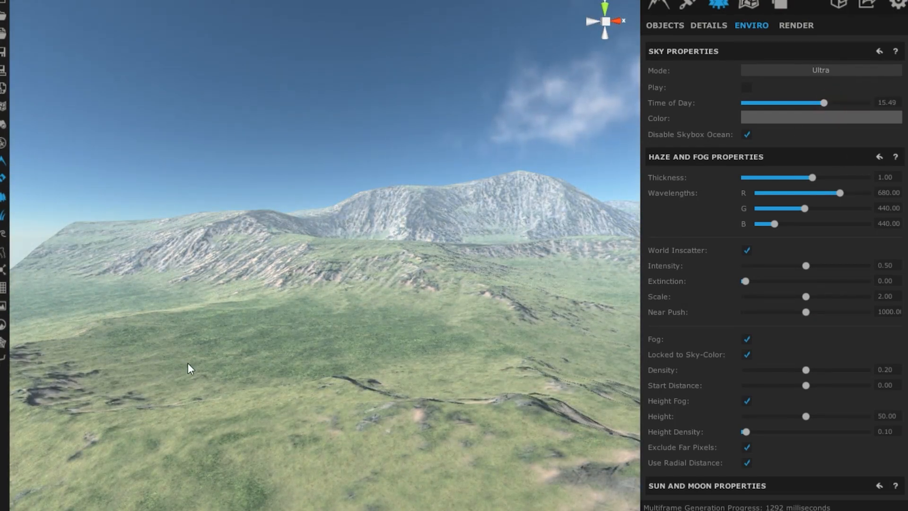
- Set the haze thickness to about 1.08 and the time of day to about 7.83, and inspect the terrain
{"action": "scroll", "coordinate": [189, 362], "scroll_direction": "down", "scroll_amount": 5}
{"action": "left_click_drag", "start_coordinate": [200, 354], "coordinate": [162, 365]}
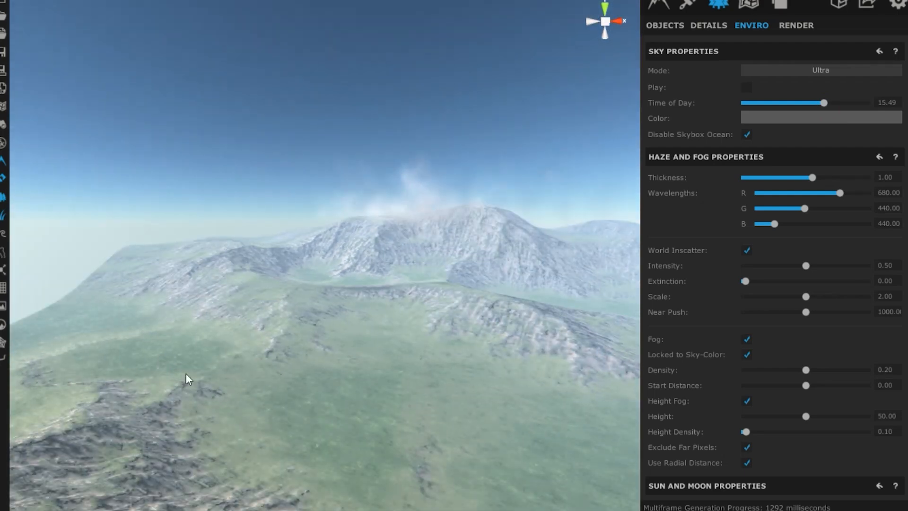
{"action": "scroll", "coordinate": [317, 448], "scroll_direction": "up", "scroll_amount": 5}
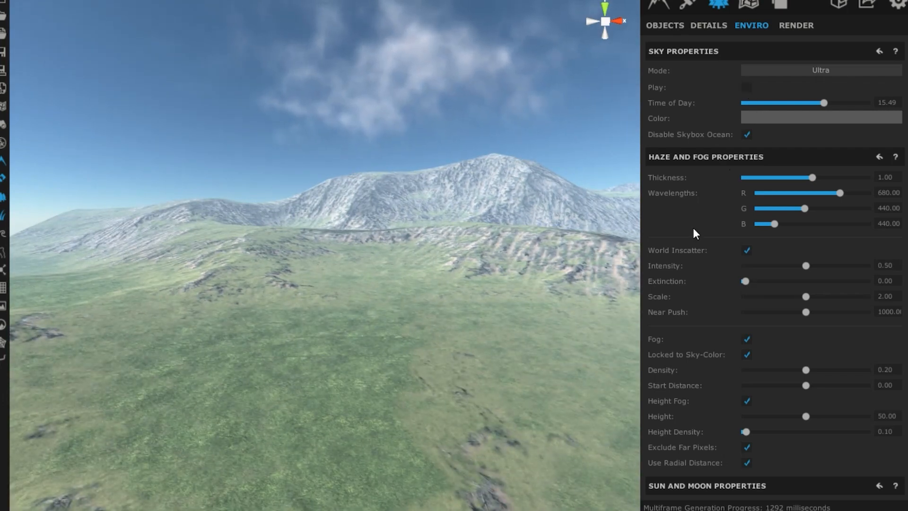
{"action": "left_click_drag", "start_coordinate": [813, 176], "coordinate": [817, 178]}
{"action": "left_click_drag", "start_coordinate": [823, 102], "coordinate": [785, 101]}
{"action": "scroll", "coordinate": [328, 262], "scroll_direction": "down", "scroll_amount": 10}
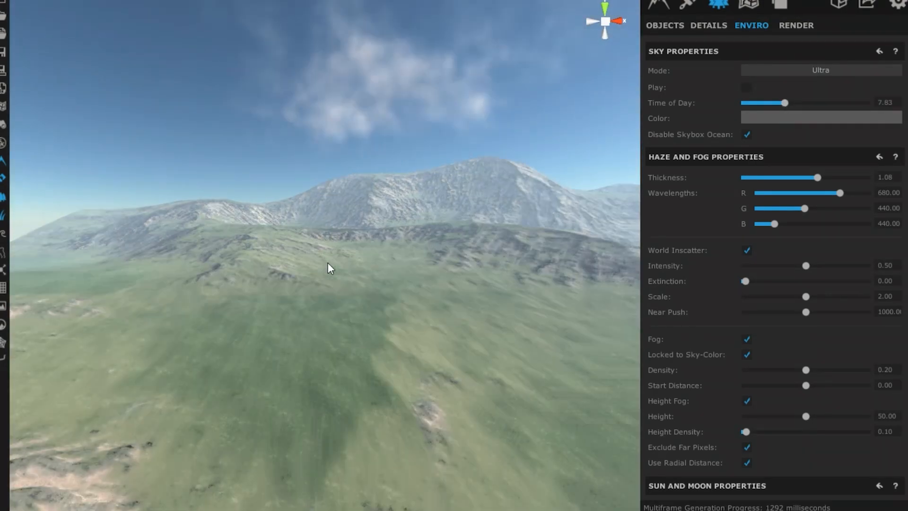
{"action": "right_click_drag", "start_coordinate": [490, 322], "coordinate": [632, 371]}
{"action": "scroll", "coordinate": [467, 296], "scroll_direction": "up", "scroll_amount": 10}
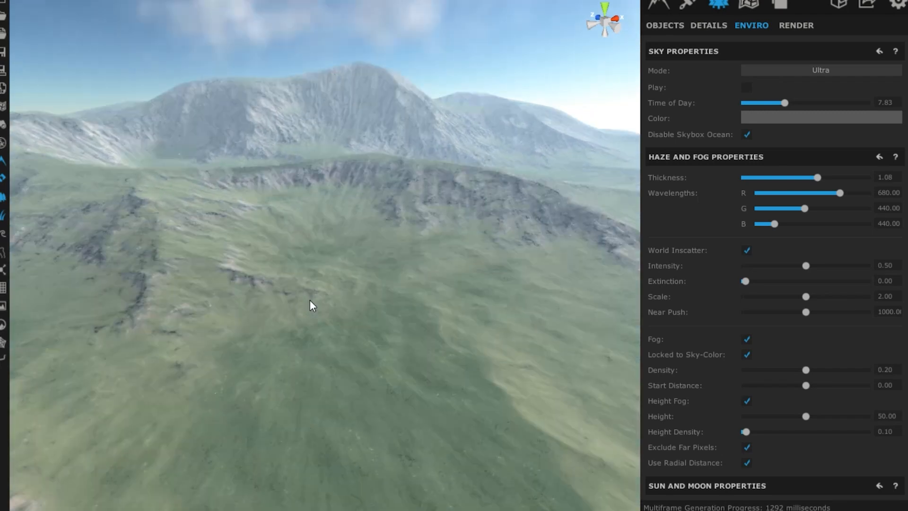
- Inspect the mountains from a lower viewpoint and reduce the haze thickness to about 0.72
{"action": "mouse_move", "coordinate": [310, 300]}
{"action": "right_mouse_down"}
{"action": "mouse_move", "coordinate": [338, 328]}
{"action": "mouse_move", "coordinate": [370, 293]}
{"action": "mouse_move", "coordinate": [320, 307]}
{"action": "right_mouse_up"}
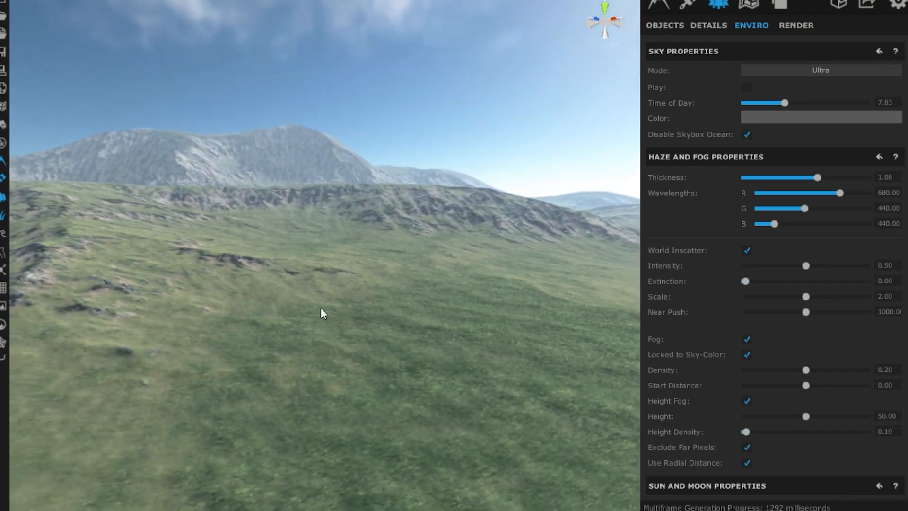
{"action": "scroll", "coordinate": [200, 316], "scroll_direction": "down", "scroll_amount": 4}
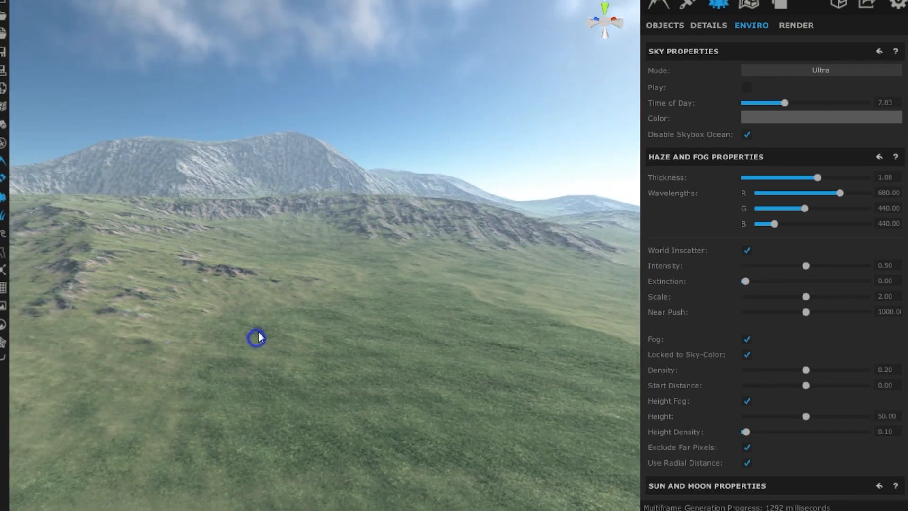
{"action": "right_click_drag", "start_coordinate": [259, 333], "coordinate": [262, 331]}
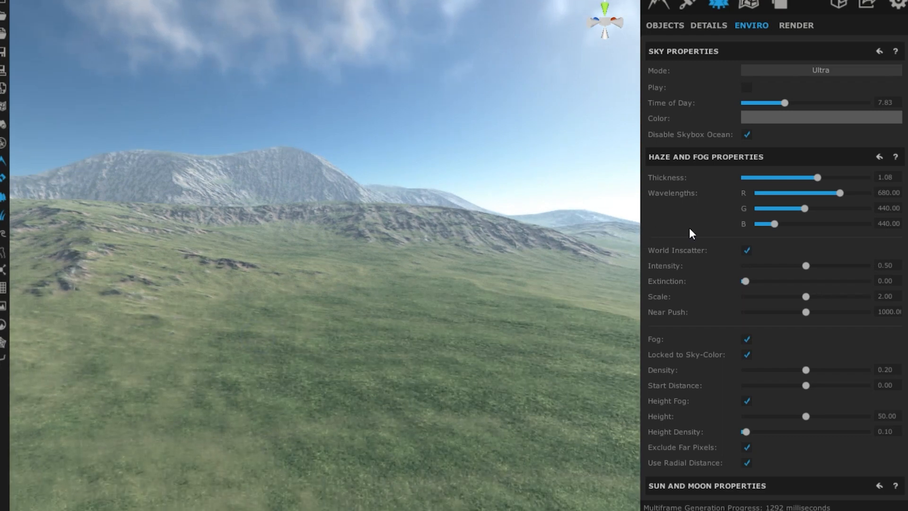
{"action": "left_click", "coordinate": [767, 177]}
{"action": "left_click_drag", "start_coordinate": [767, 178], "coordinate": [793, 182]}
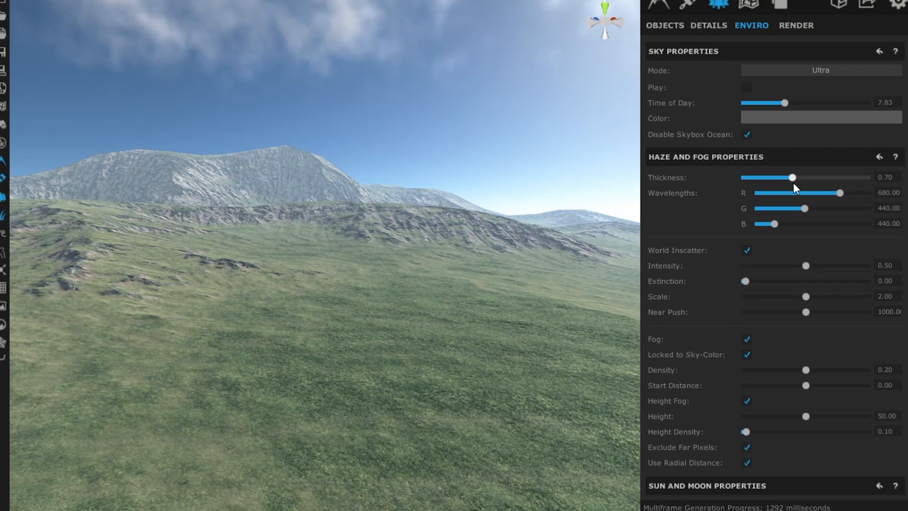
- Toggle World Inscatter off and back on to compare its effect on the distant haze
{"action": "left_click", "coordinate": [746, 250]}
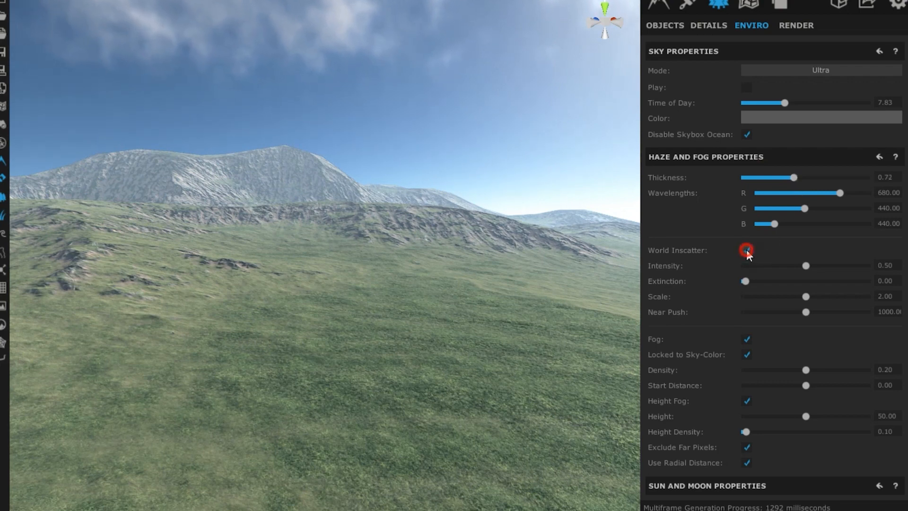
{"action": "left_click", "coordinate": [746, 250]}
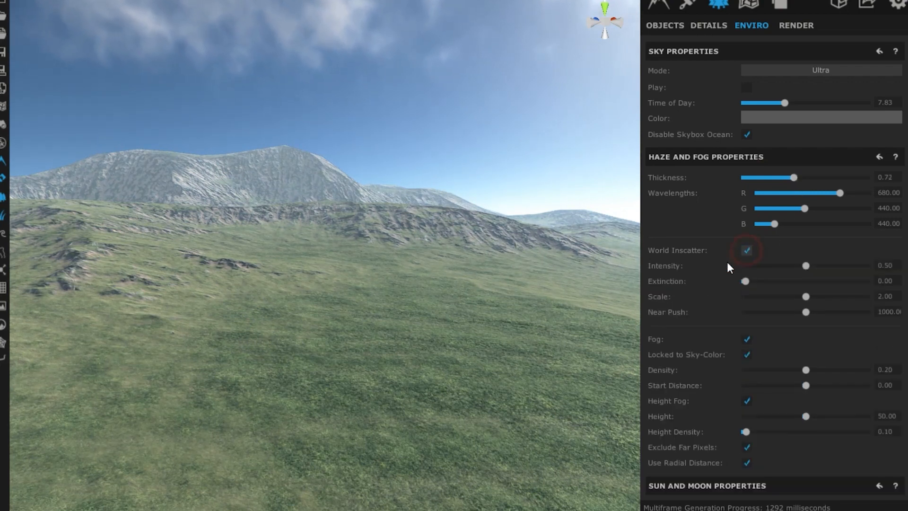
{"action": "left_click", "coordinate": [749, 248]}
{"action": "left_click", "coordinate": [749, 248]}
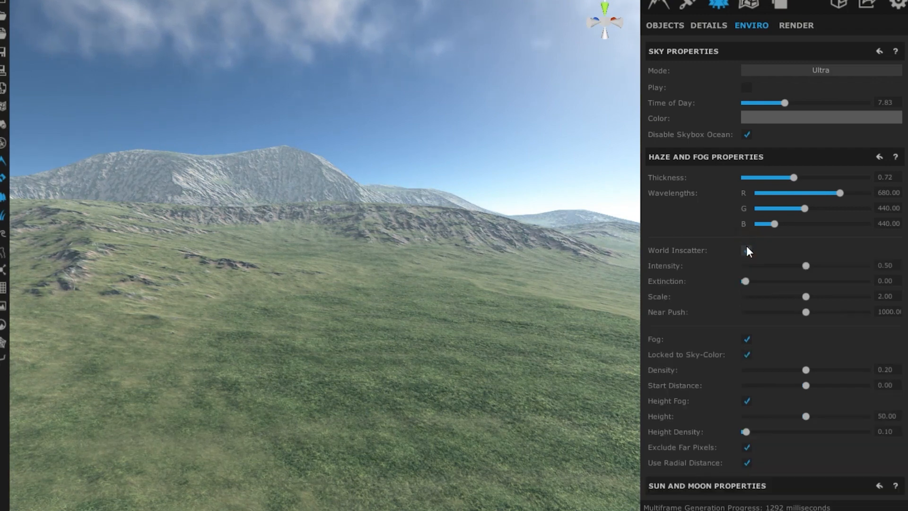
- Enable High Quality for the clouds, set their shadows opacity to about 1.75 and inspect the terrain
{"action": "scroll", "coordinate": [693, 307], "scroll_direction": "down", "scroll_amount": 8}
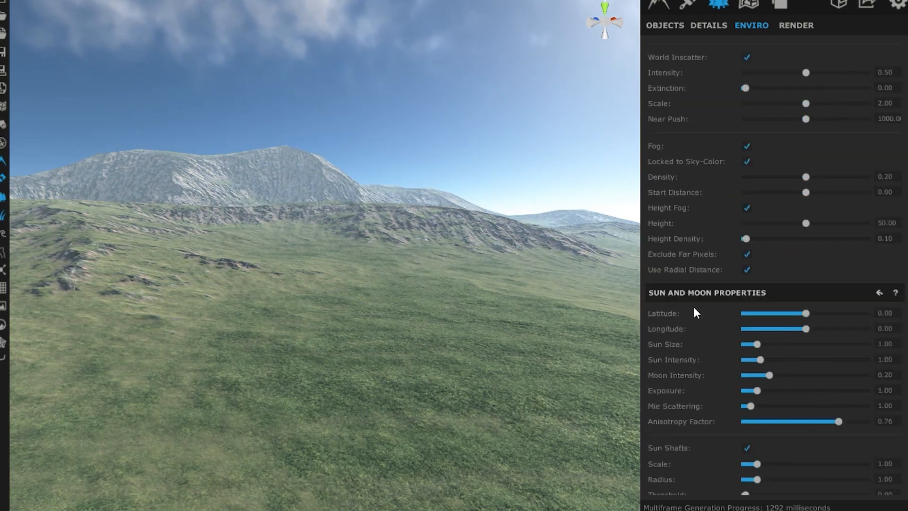
{"action": "scroll", "coordinate": [693, 307], "scroll_direction": "down", "scroll_amount": 6}
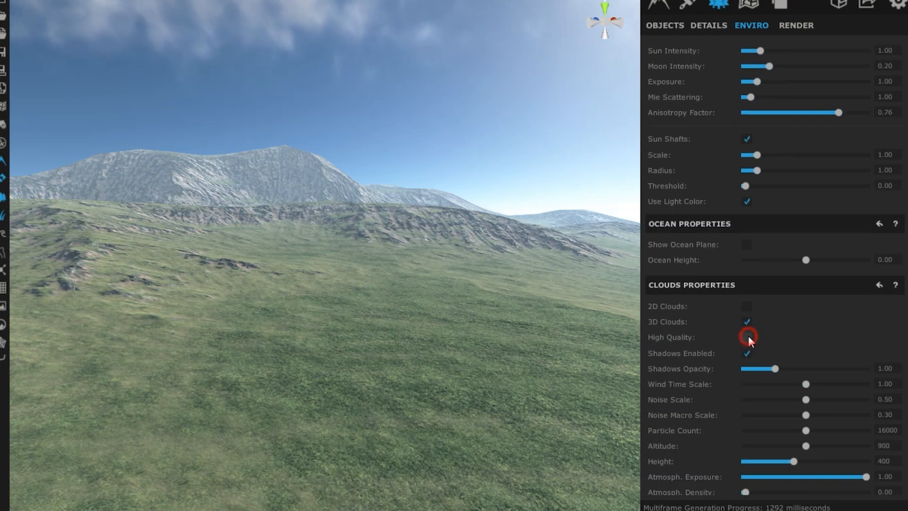
{"action": "left_click", "coordinate": [747, 337]}
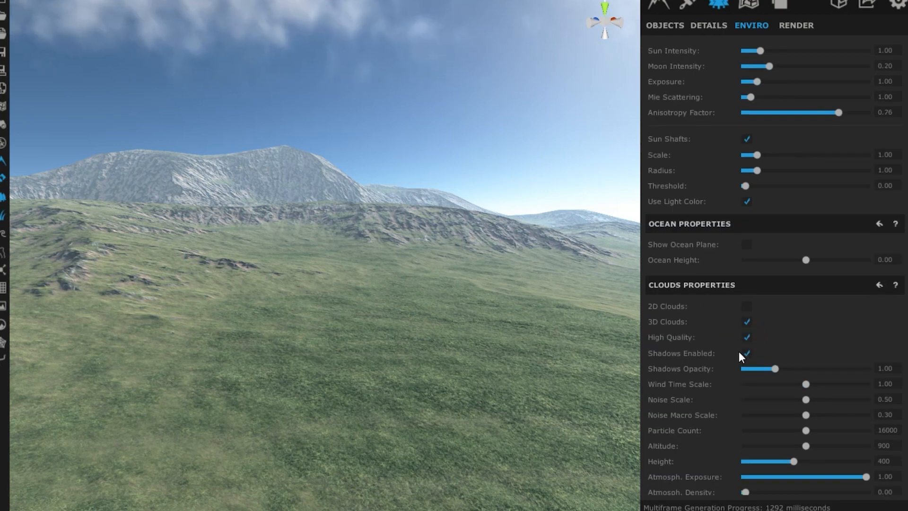
{"action": "left_click_drag", "start_coordinate": [782, 368], "coordinate": [799, 368]}
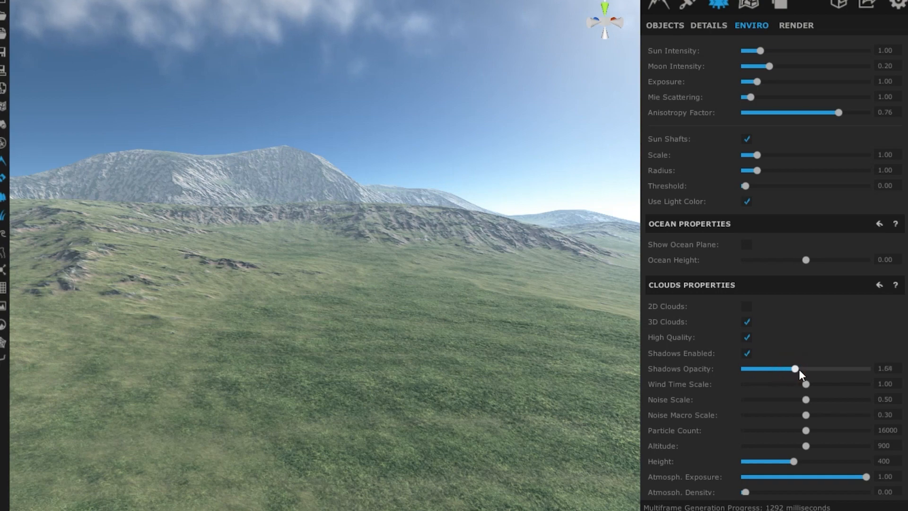
{"action": "key", "text": "s"}
{"action": "mouse_move", "coordinate": [368, 359]}
{"action": "right_mouse_down"}
{"action": "mouse_move", "coordinate": [453, 332]}
{"action": "mouse_move", "coordinate": [375, 345]}
{"action": "right_mouse_up"}
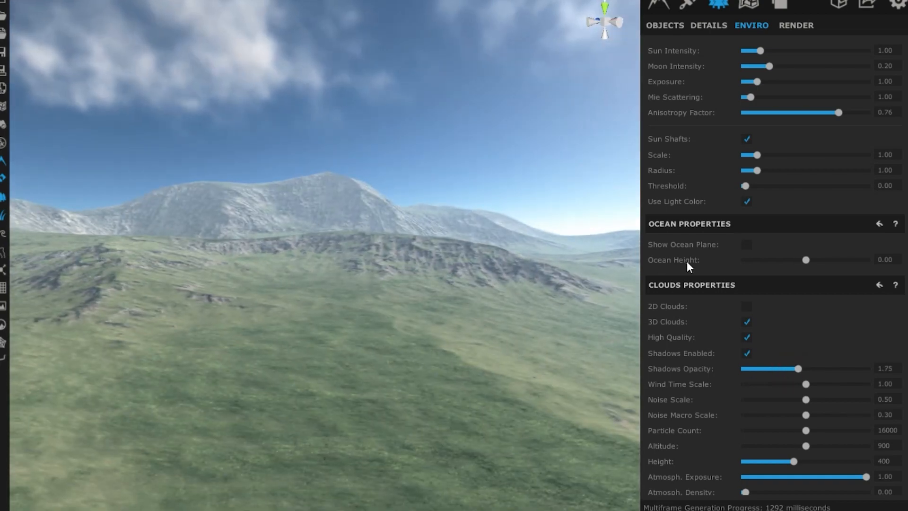
- Try the Realistic sky mode for comparison and return the sky to Ultra
{"action": "scroll", "coordinate": [701, 333], "scroll_direction": "up", "scroll_amount": 10}
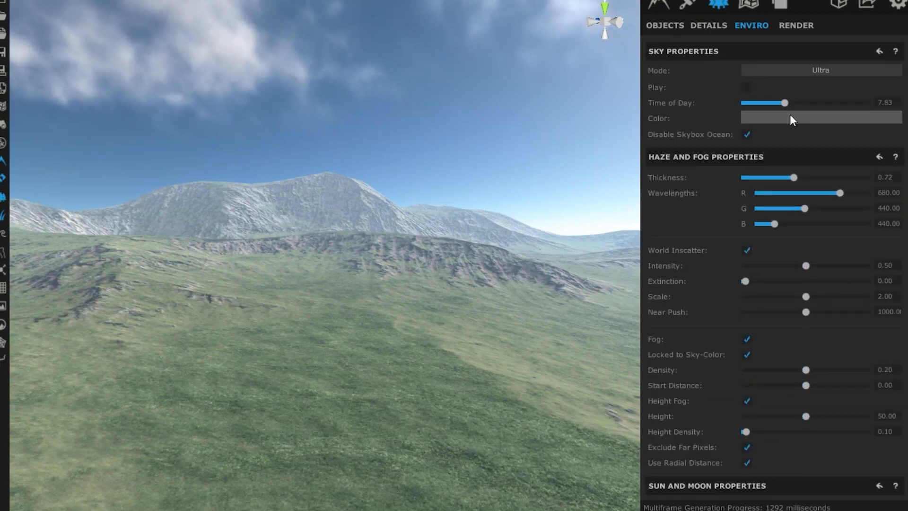
{"action": "left_click", "coordinate": [801, 71]}
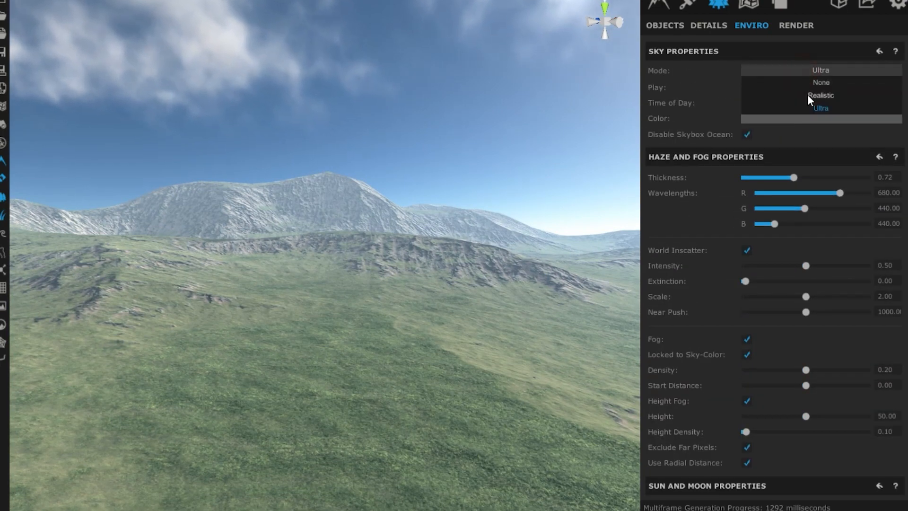
{"action": "left_click", "coordinate": [807, 94]}
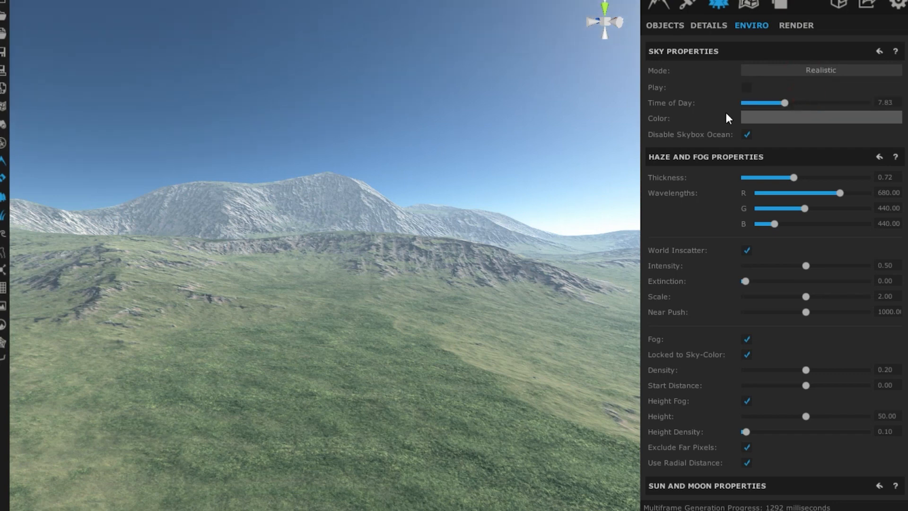
{"action": "left_click", "coordinate": [825, 72]}
{"action": "left_click", "coordinate": [815, 106]}
- Try the time of day at about 14.40 and inspect the lighting across the terrain
{"action": "left_click_drag", "start_coordinate": [782, 103], "coordinate": [819, 107]}
{"action": "right_click_drag", "start_coordinate": [438, 124], "coordinate": [559, 268]}
{"action": "scroll", "coordinate": [384, 164], "scroll_direction": "down", "scroll_amount": 8}
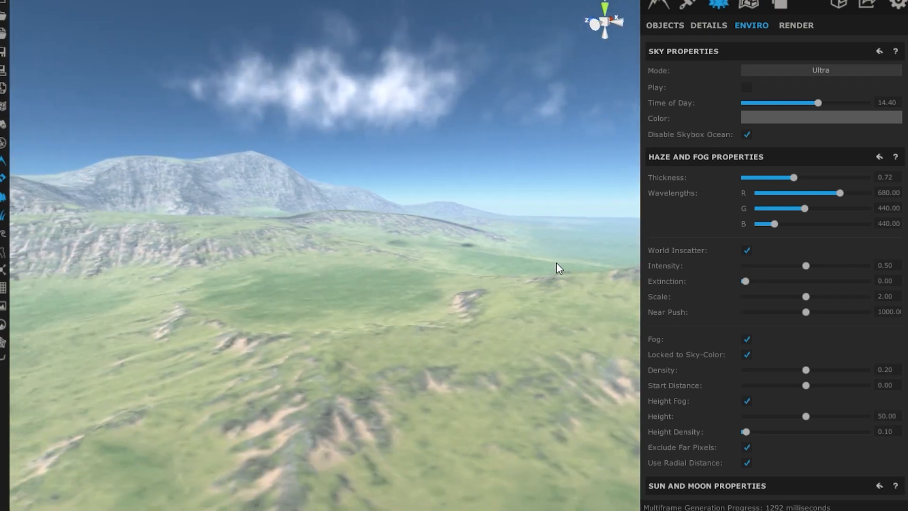
{"action": "scroll", "coordinate": [405, 299], "scroll_direction": "up", "scroll_amount": 5}
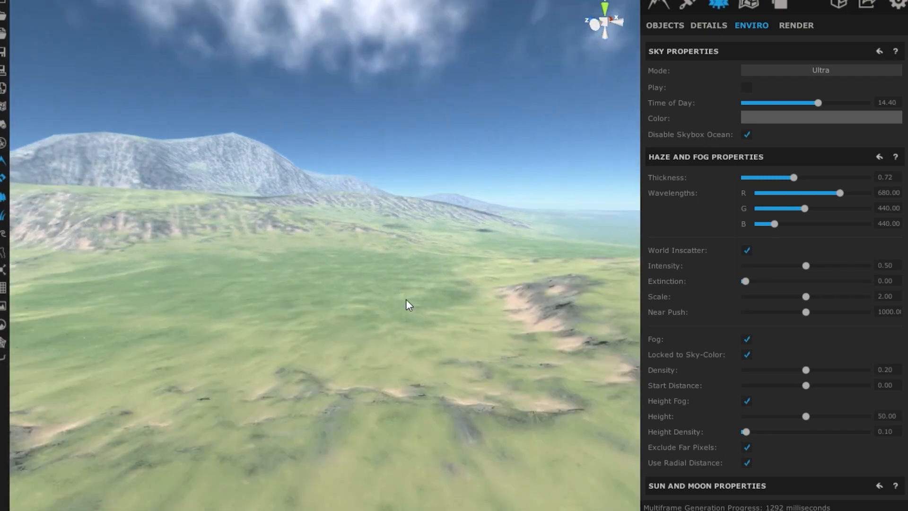
{"action": "right_click_drag", "start_coordinate": [429, 311], "coordinate": [263, 325]}
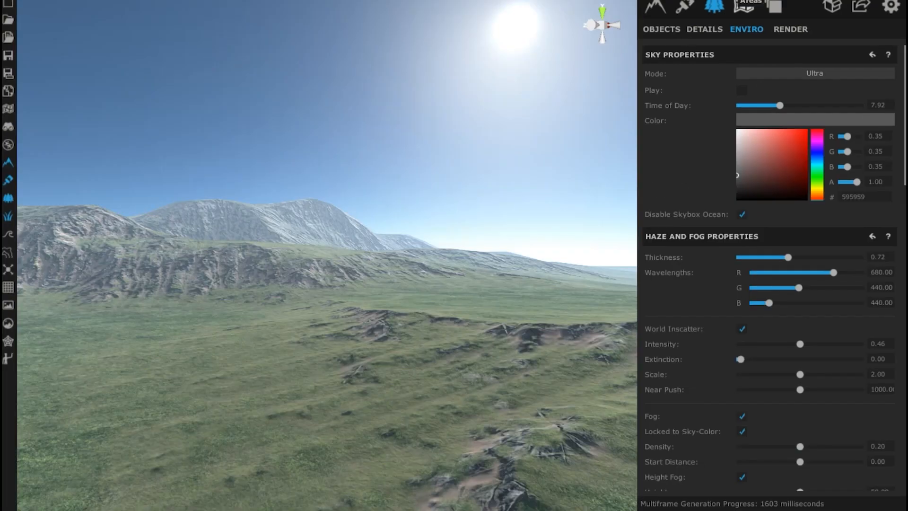
- Open the simulation settings and start playing the simulation
{"action": "left_click", "coordinate": [778, 3]}
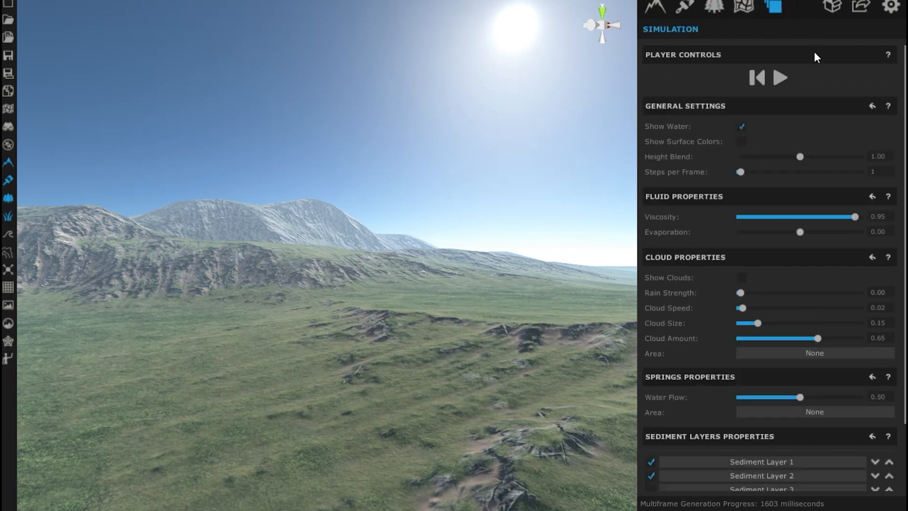
{"action": "left_click", "coordinate": [781, 79]}
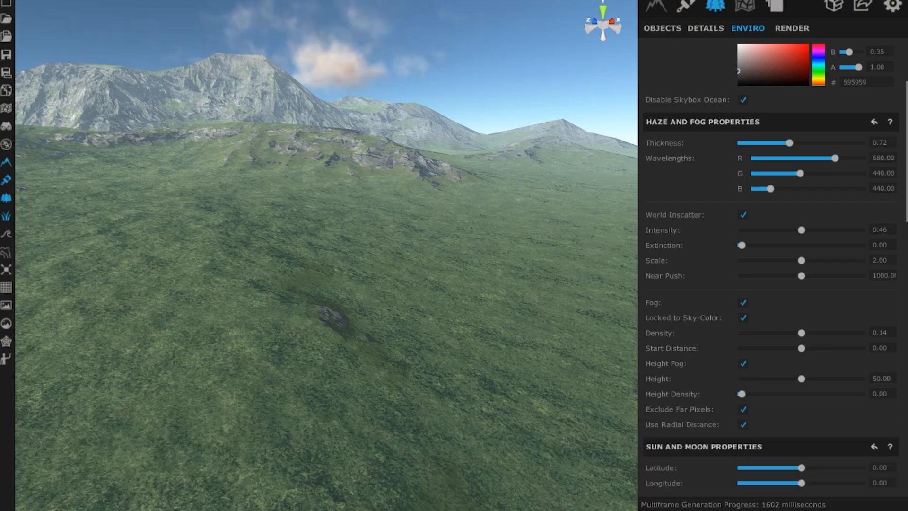
- Toggle Disable Skybox Ocean to compare the horizon, leaving it off so the skybox ocean is shown
{"action": "scroll", "coordinate": [703, 180], "scroll_direction": "up", "scroll_amount": 3}
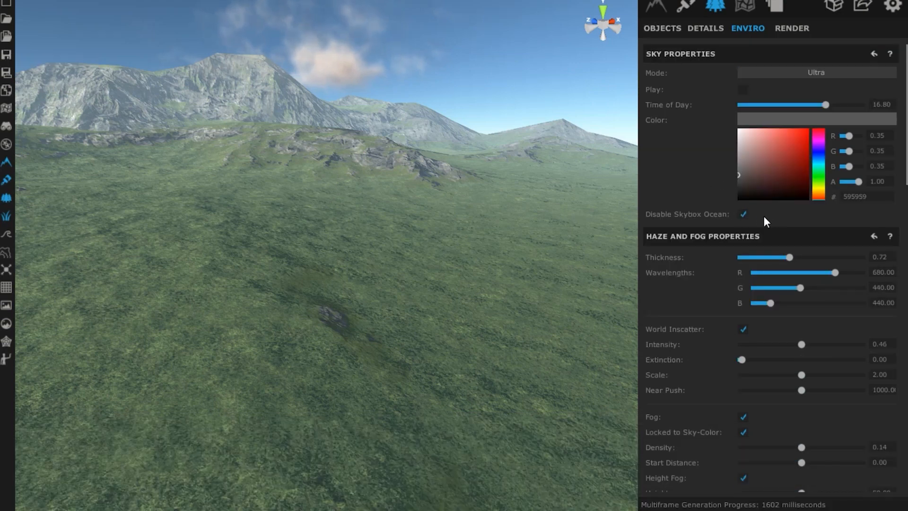
{"action": "scroll", "coordinate": [706, 242], "scroll_direction": "down", "scroll_amount": 6}
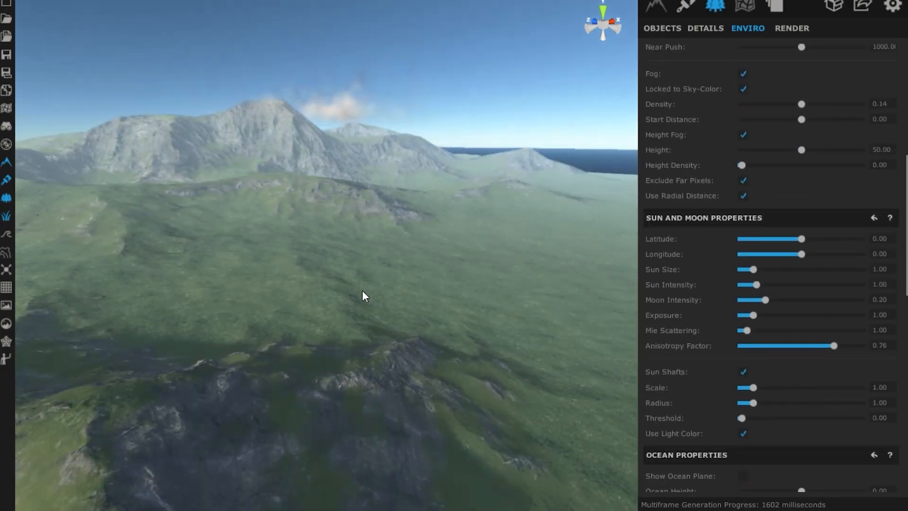
{"action": "scroll", "coordinate": [722, 184], "scroll_direction": "up", "scroll_amount": 5}
{"action": "scroll", "coordinate": [723, 180], "scroll_direction": "up", "scroll_amount": 2}
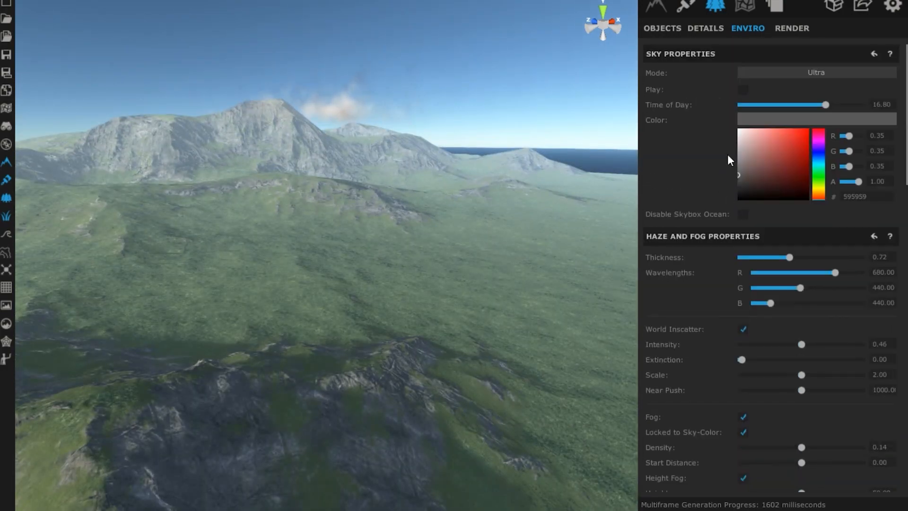
{"action": "left_click", "coordinate": [741, 214]}
{"action": "left_click", "coordinate": [741, 214]}
- Show the ocean plane, raise the ocean height to about 21.70, inspect the shoreline and refine the height to about 23.91
{"action": "scroll", "coordinate": [712, 265], "scroll_direction": "down", "scroll_amount": 3}
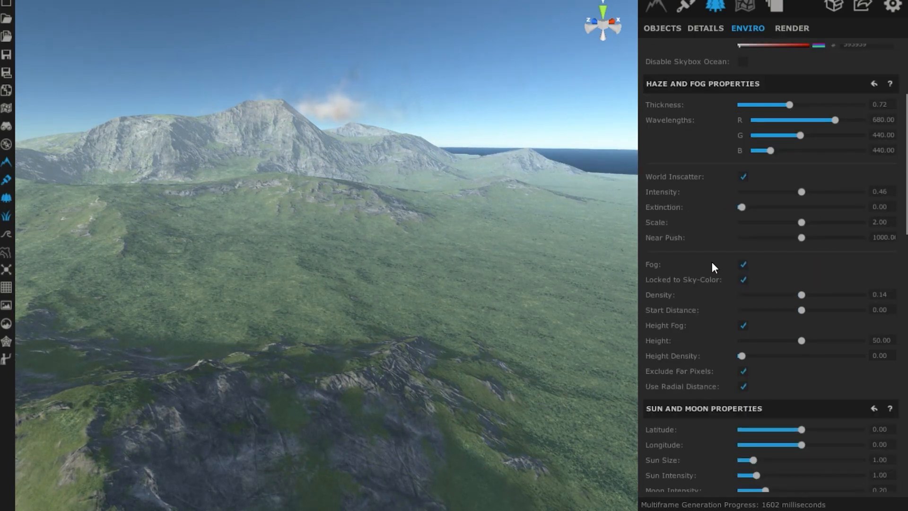
{"action": "scroll", "coordinate": [711, 262], "scroll_direction": "down", "scroll_amount": 8}
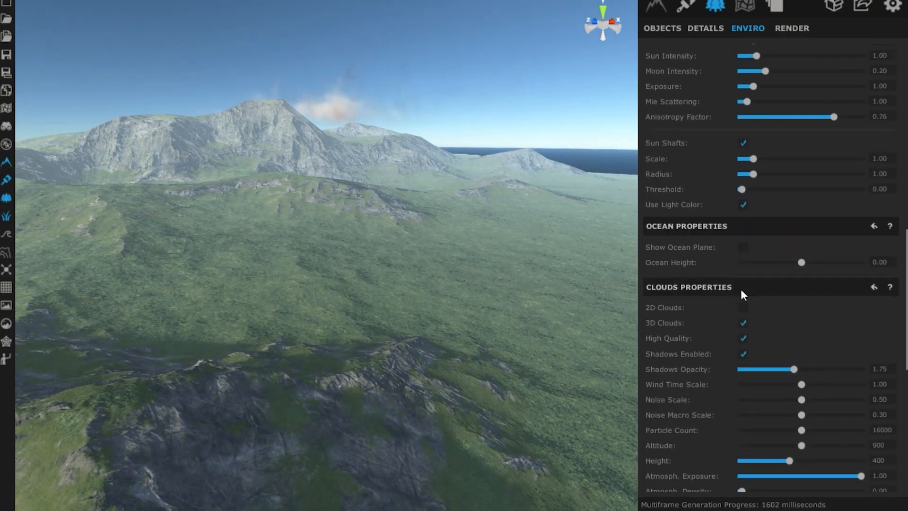
{"action": "left_click", "coordinate": [744, 246]}
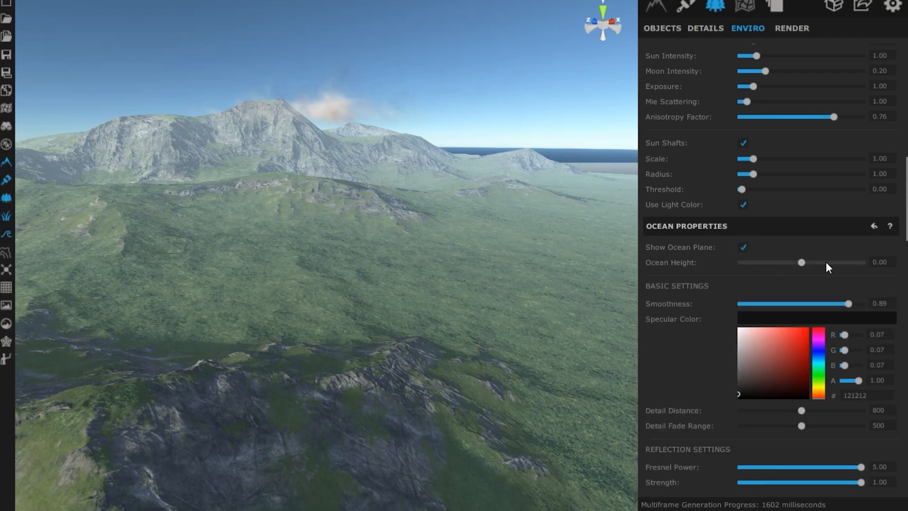
{"action": "left_click_drag", "start_coordinate": [801, 263], "coordinate": [878, 263]}
{"action": "scroll", "coordinate": [356, 257], "scroll_direction": "up", "scroll_amount": 3}
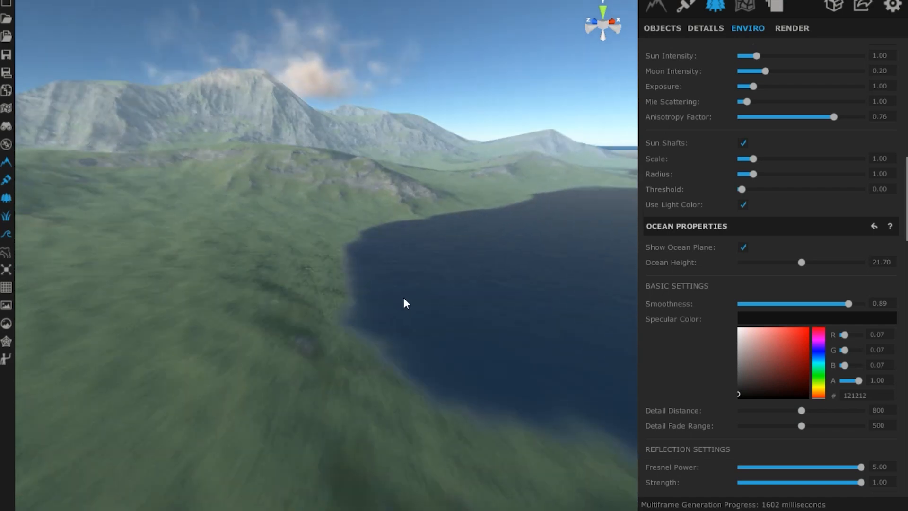
{"action": "scroll", "coordinate": [411, 315], "scroll_direction": "up", "scroll_amount": 5}
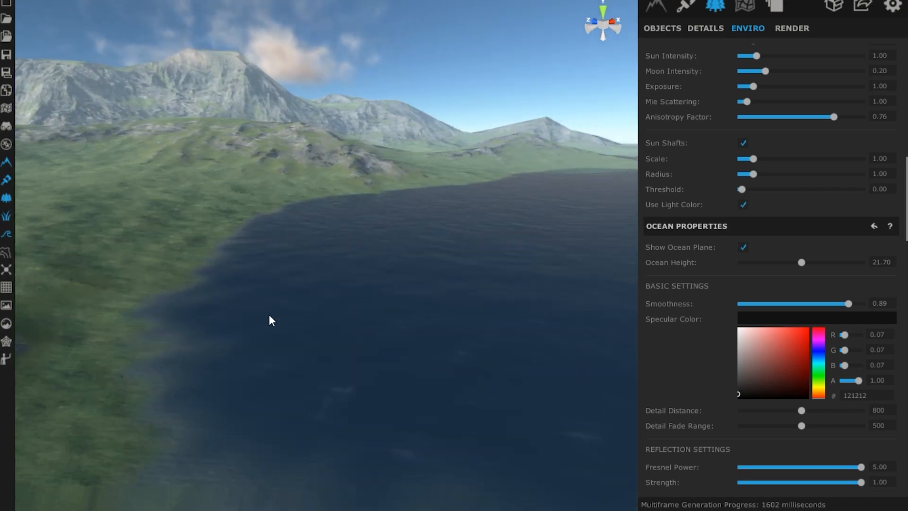
{"action": "middle_click_drag", "start_coordinate": [269, 314], "coordinate": [285, 308]}
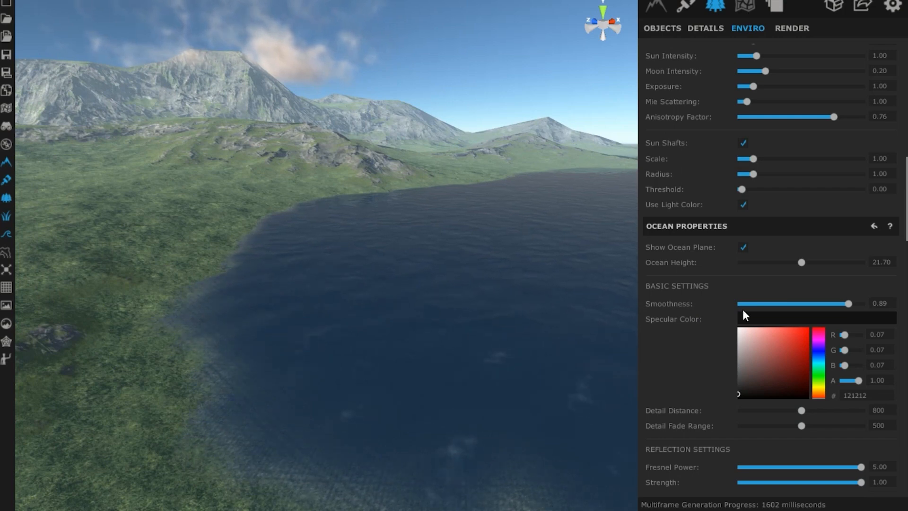
{"action": "left_click_drag", "start_coordinate": [802, 263], "coordinate": [816, 262]}
- Change the ocean's underwater fog color to a lighter, slightly greener blue, 2B4756
{"action": "scroll", "coordinate": [700, 330], "scroll_direction": "down", "scroll_amount": 3}
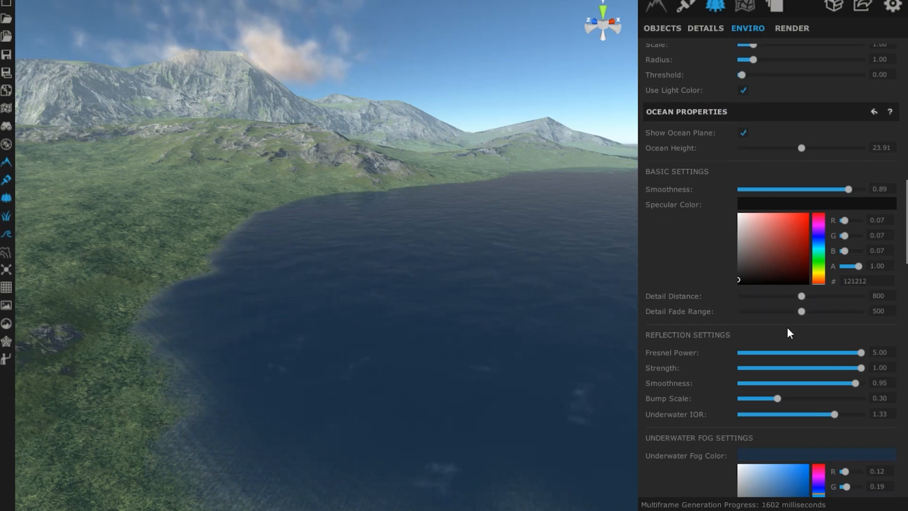
{"action": "scroll", "coordinate": [697, 389], "scroll_direction": "down", "scroll_amount": 2}
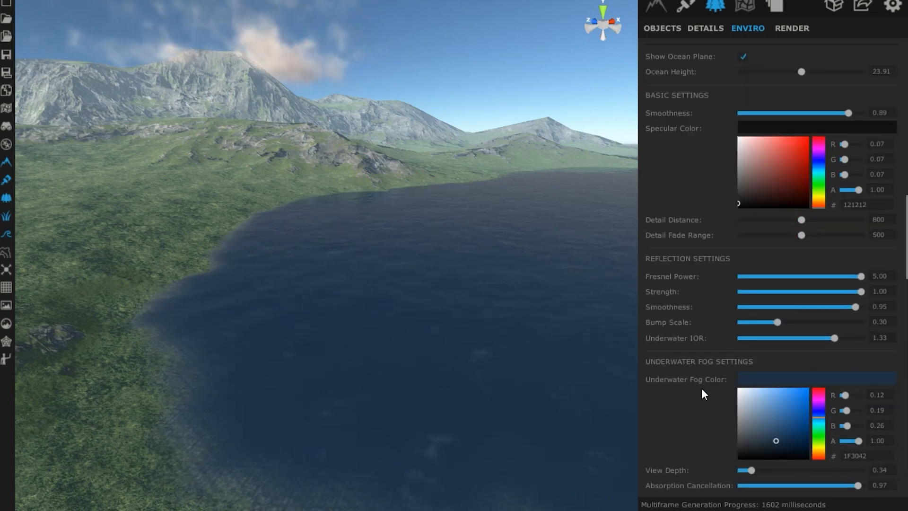
{"action": "left_click", "coordinate": [744, 378]}
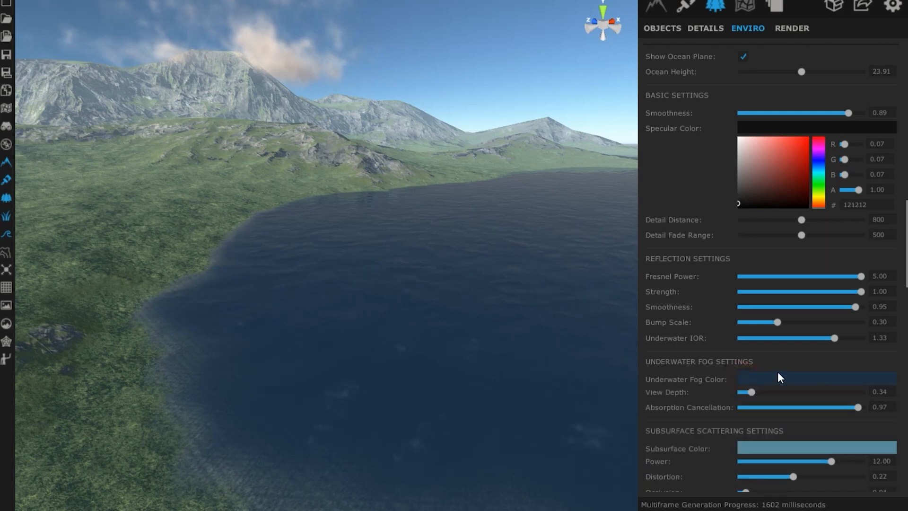
{"action": "left_click", "coordinate": [755, 379]}
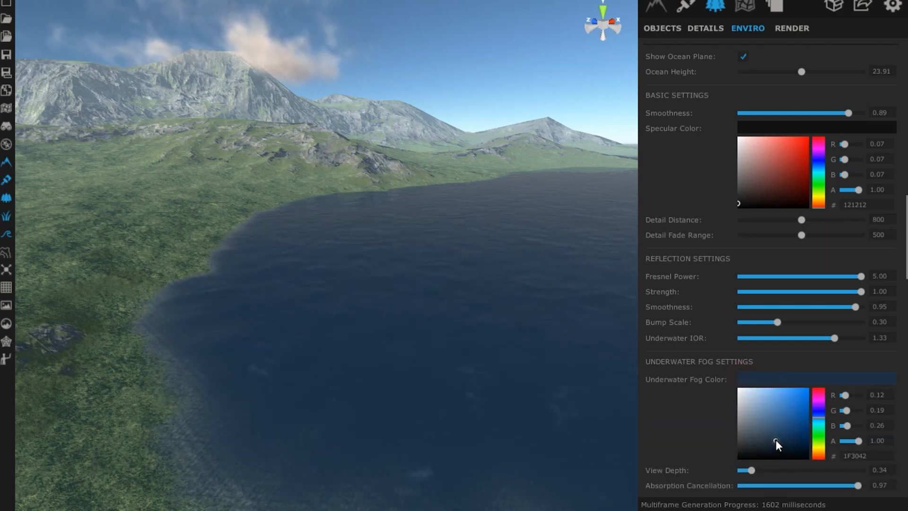
{"action": "left_click", "coordinate": [818, 419]}
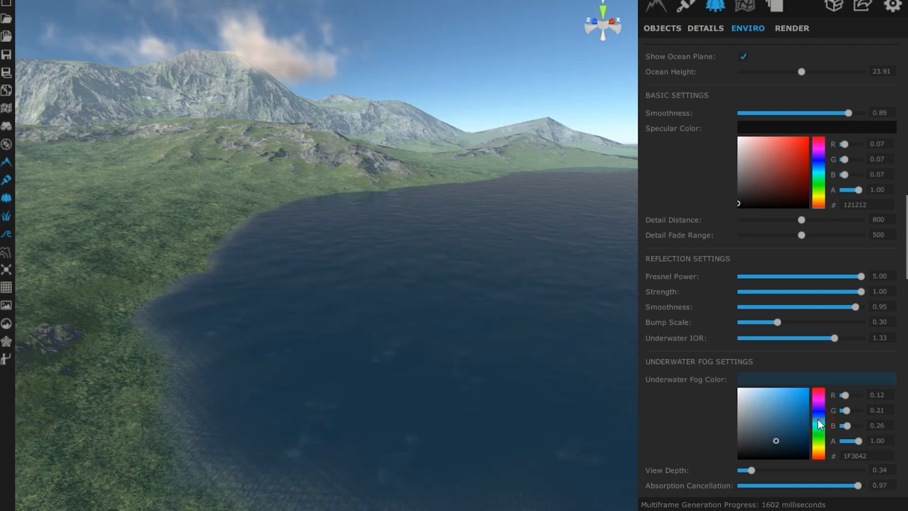
{"action": "left_click", "coordinate": [773, 435]}
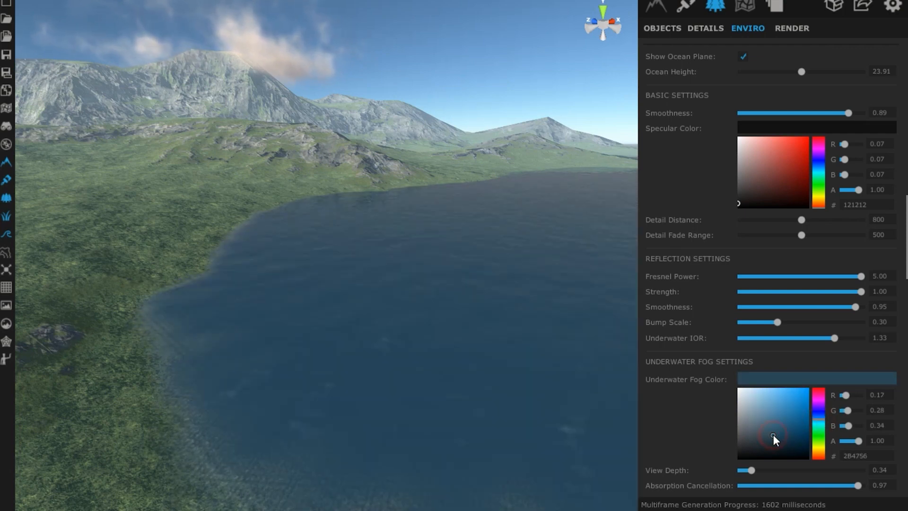
- Refine the ocean's underwater fog color to a darker, slightly greener blue, 24434B
{"action": "left_click", "coordinate": [818, 420]}
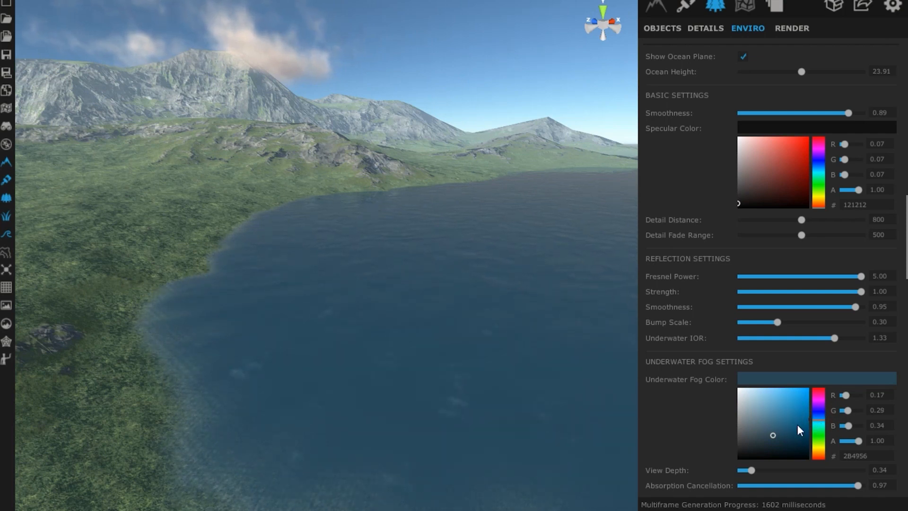
{"action": "left_click", "coordinate": [768, 434]}
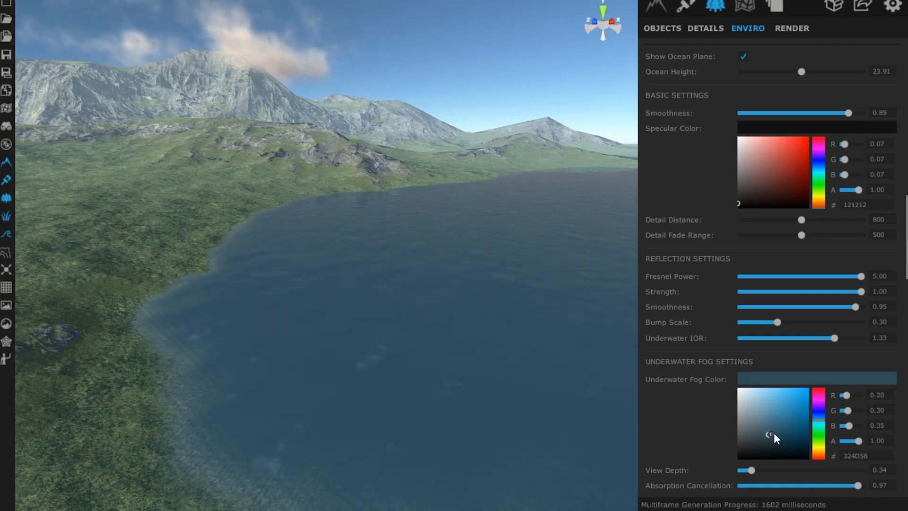
{"action": "left_click", "coordinate": [773, 433]}
{"action": "left_click", "coordinate": [774, 437]}
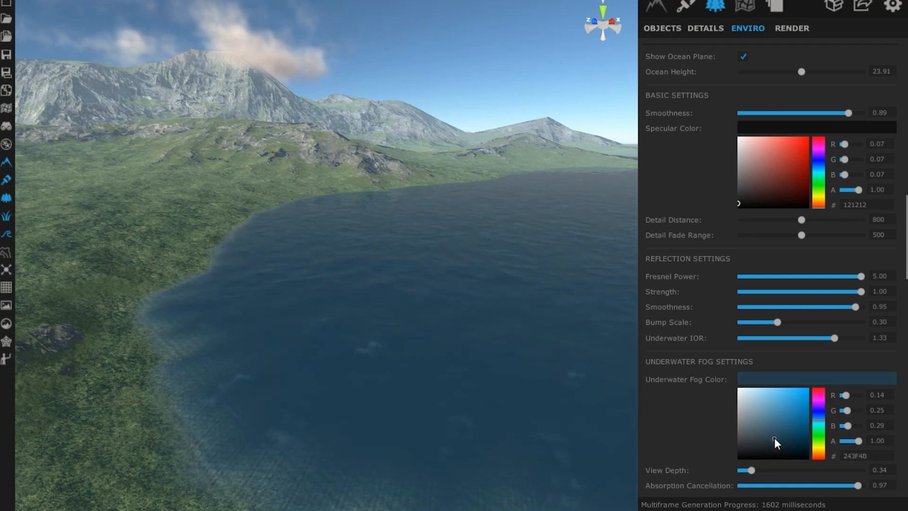
{"action": "left_click", "coordinate": [815, 420]}
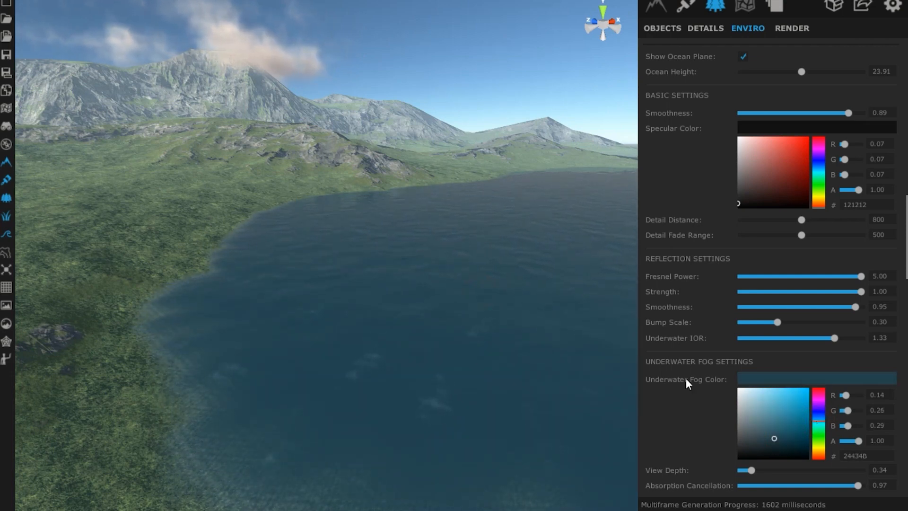
- Adjust the underwater fog's view depth, settling on 0.59
{"action": "scroll", "coordinate": [680, 384], "scroll_direction": "down", "scroll_amount": 3}
{"action": "left_click_drag", "start_coordinate": [751, 392], "coordinate": [756, 396]}
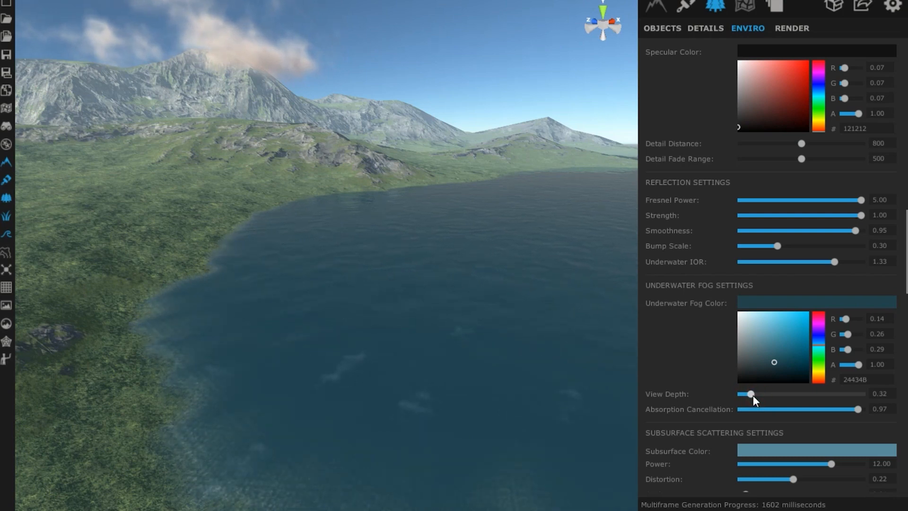
{"action": "left_click_drag", "start_coordinate": [753, 396], "coordinate": [751, 396]}
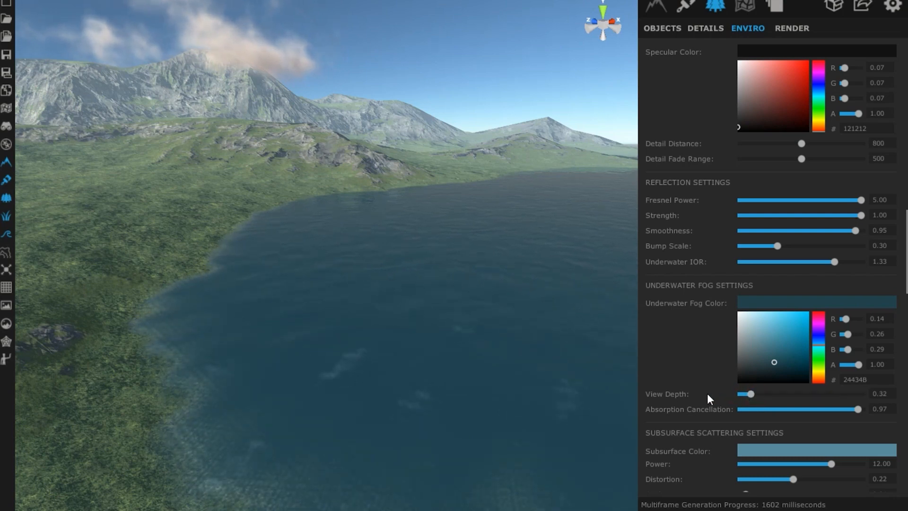
{"action": "left_click", "coordinate": [752, 394]}
{"action": "left_click", "coordinate": [759, 394]}
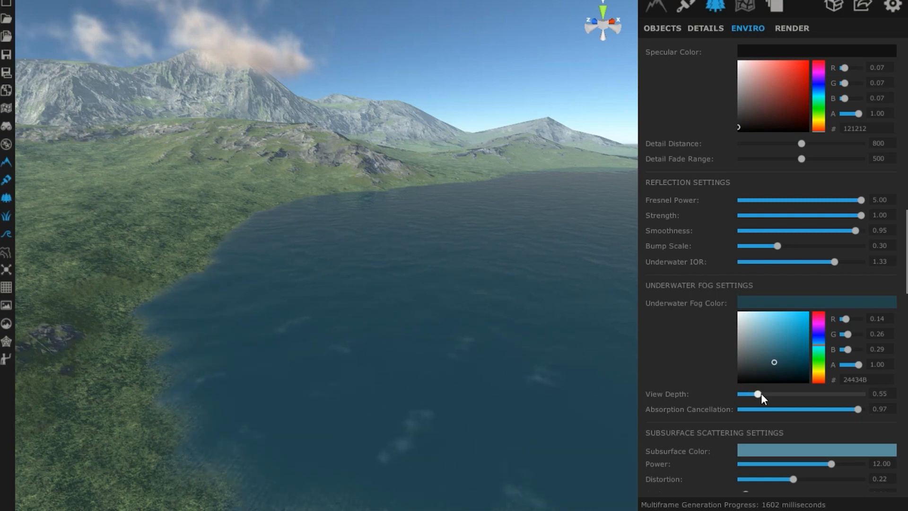
{"action": "left_click", "coordinate": [761, 394]}
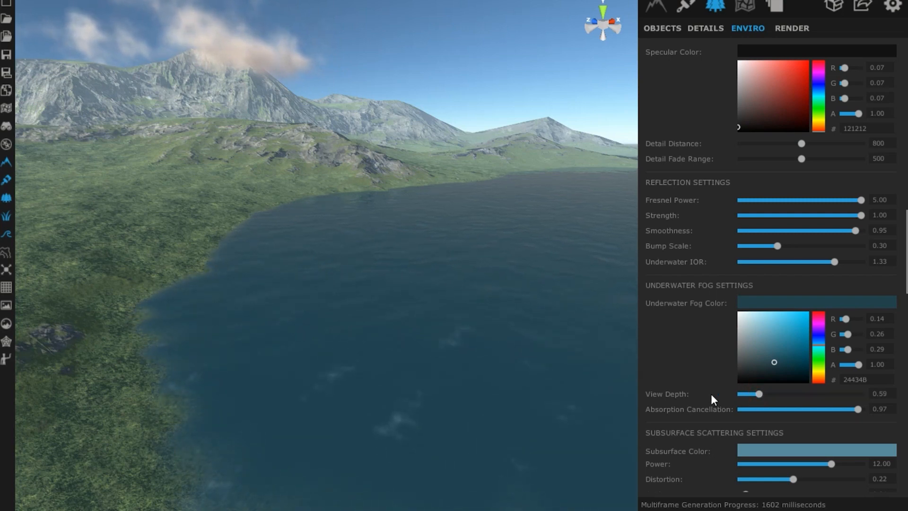
- Try the subsurface scattering power at 0.10, then raise it to 16.00 and inspect the water along the shore
{"action": "scroll", "coordinate": [710, 393], "scroll_direction": "down", "scroll_amount": 3}
{"action": "left_click_drag", "start_coordinate": [843, 350], "coordinate": [736, 348]}
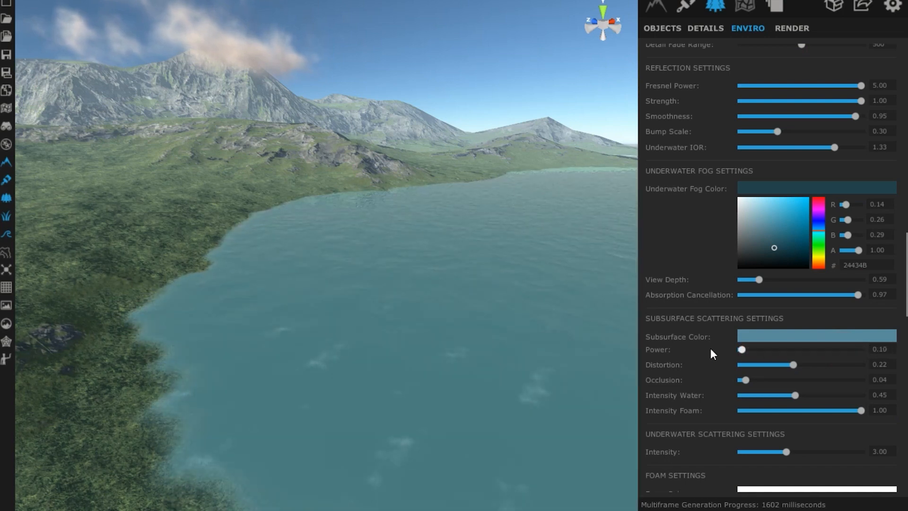
{"action": "left_click_drag", "start_coordinate": [897, 350], "coordinate": [899, 350]}
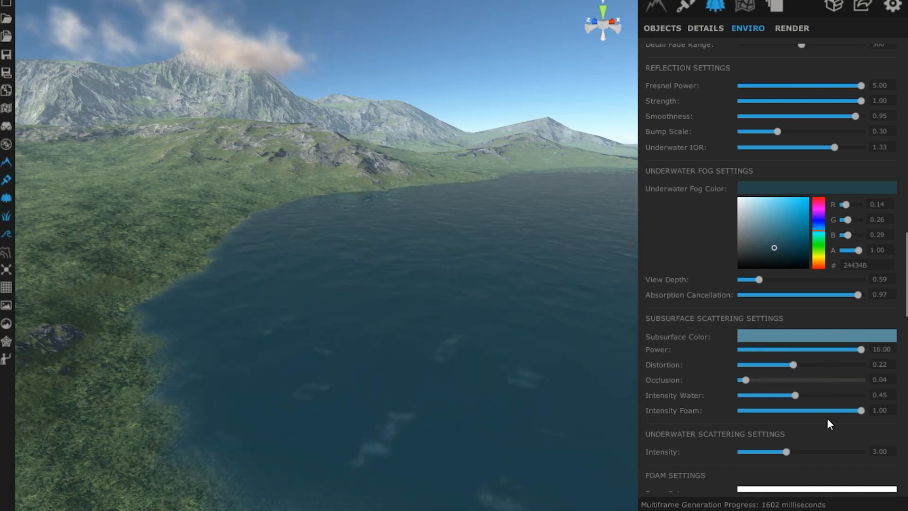
{"action": "scroll", "coordinate": [163, 342], "scroll_direction": "down", "scroll_amount": 5}
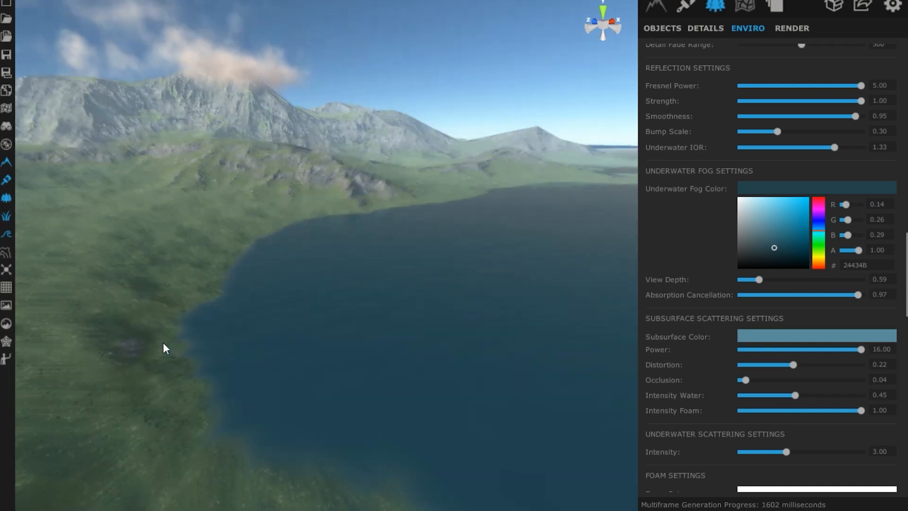
{"action": "scroll", "coordinate": [164, 342], "scroll_direction": "up", "scroll_amount": 2}
{"action": "scroll", "coordinate": [163, 342], "scroll_direction": "up", "scroll_amount": 2}
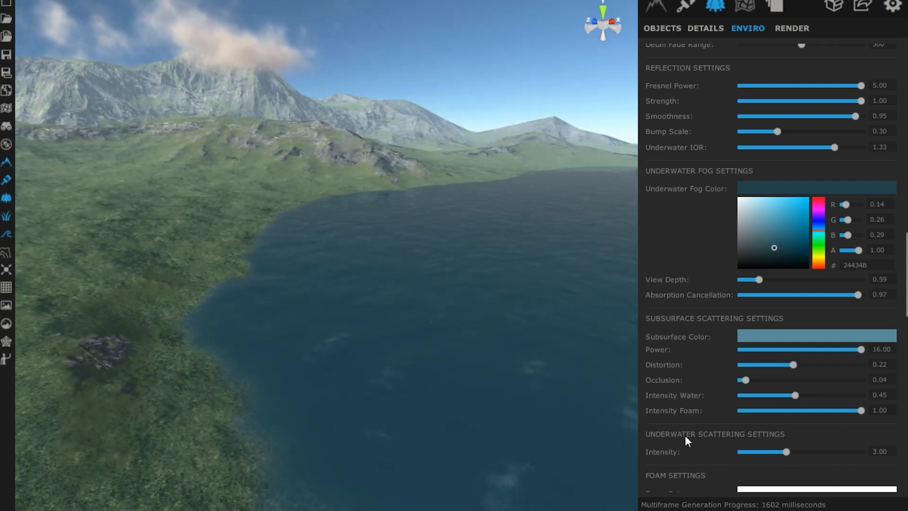
- Try the ocean foam with tiling 1.00, smoothness 1.00 and scale 13.47
{"action": "scroll", "coordinate": [685, 435], "scroll_direction": "down", "scroll_amount": 3}
{"action": "scroll", "coordinate": [684, 435], "scroll_direction": "down", "scroll_amount": 4}
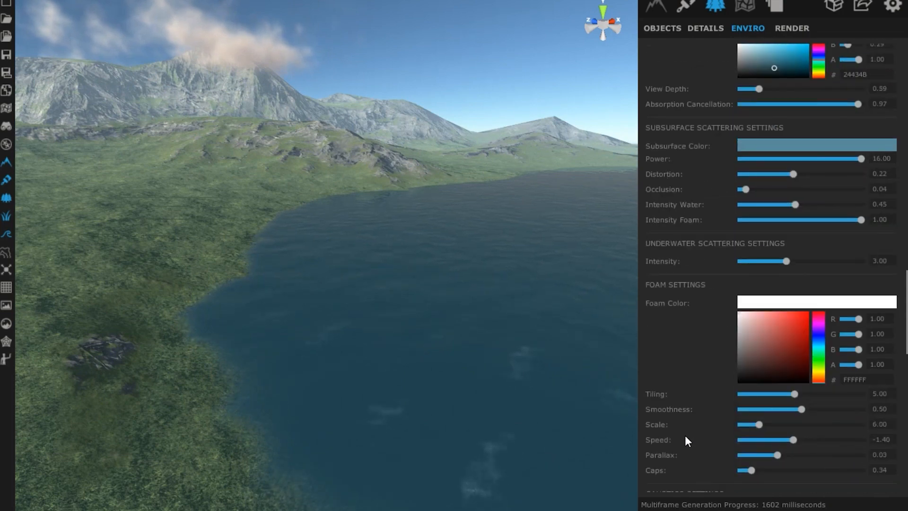
{"action": "left_click", "coordinate": [772, 393]}
{"action": "left_click_drag", "start_coordinate": [772, 392], "coordinate": [708, 384]}
{"action": "left_click_drag", "start_coordinate": [830, 407], "coordinate": [875, 407]}
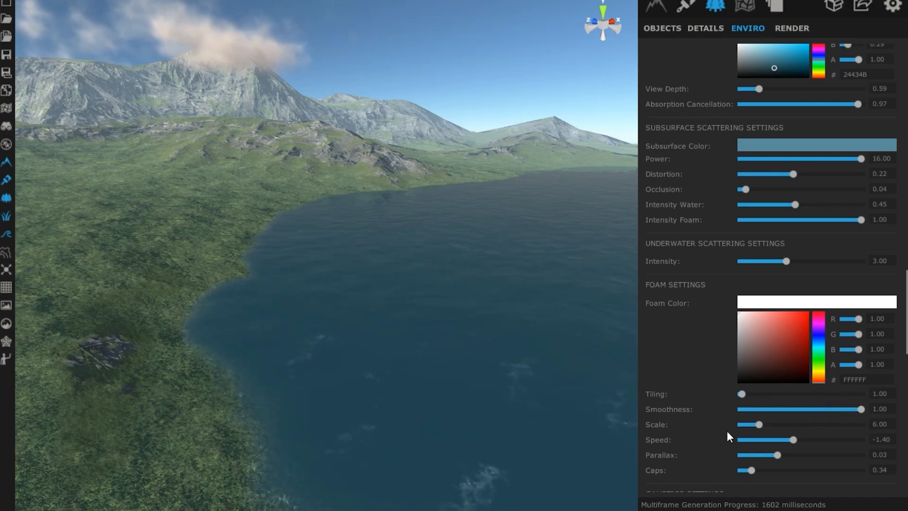
{"action": "left_click_drag", "start_coordinate": [790, 424], "coordinate": [782, 422]}
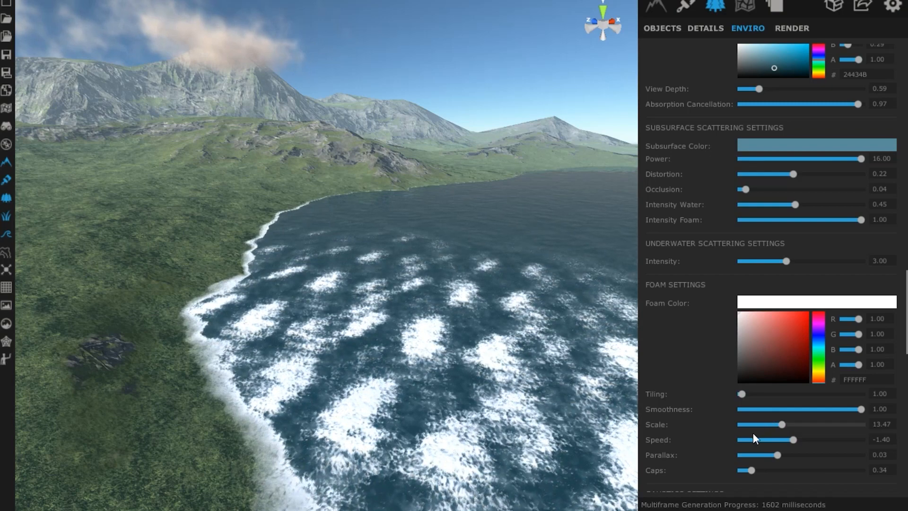
- Try the foam with caps at 0.00, scale 29.27, smoothness 0.11 and tiling 7.54
{"action": "left_click", "coordinate": [739, 471]}
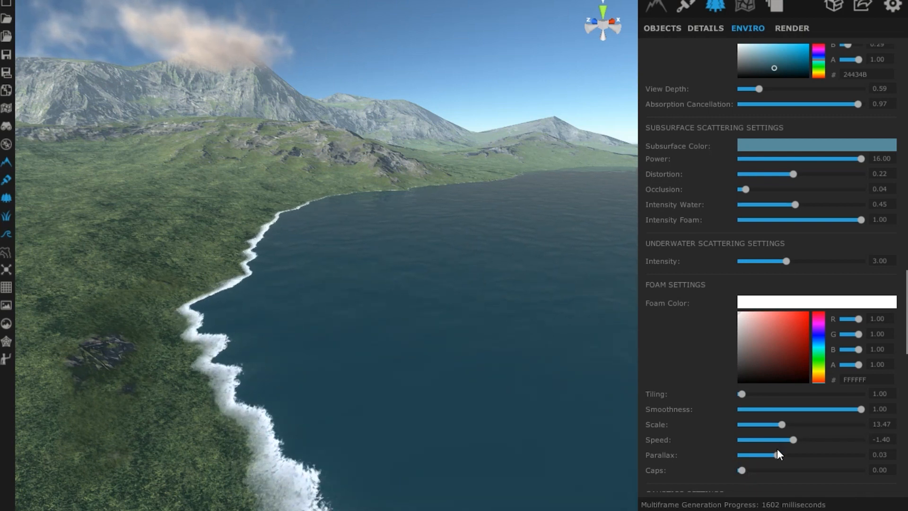
{"action": "left_click_drag", "start_coordinate": [784, 424], "coordinate": [824, 433]}
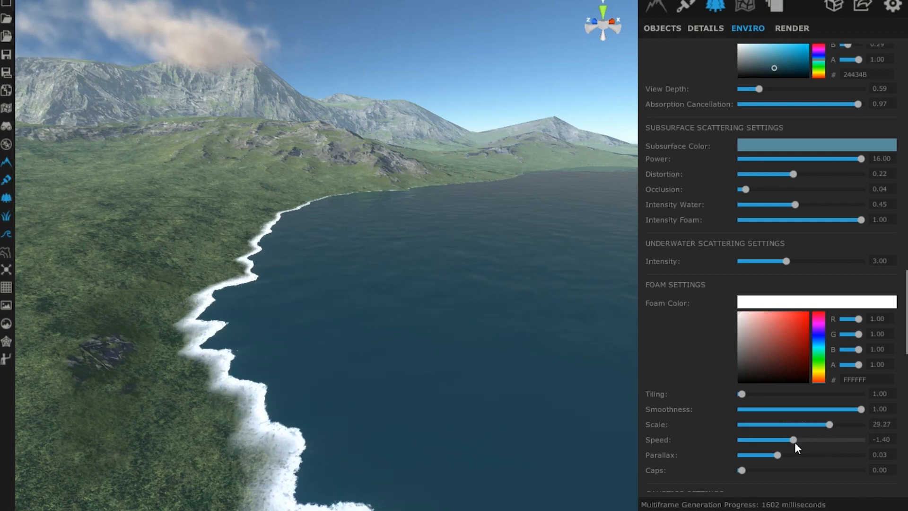
{"action": "left_click_drag", "start_coordinate": [796, 410], "coordinate": [773, 410]}
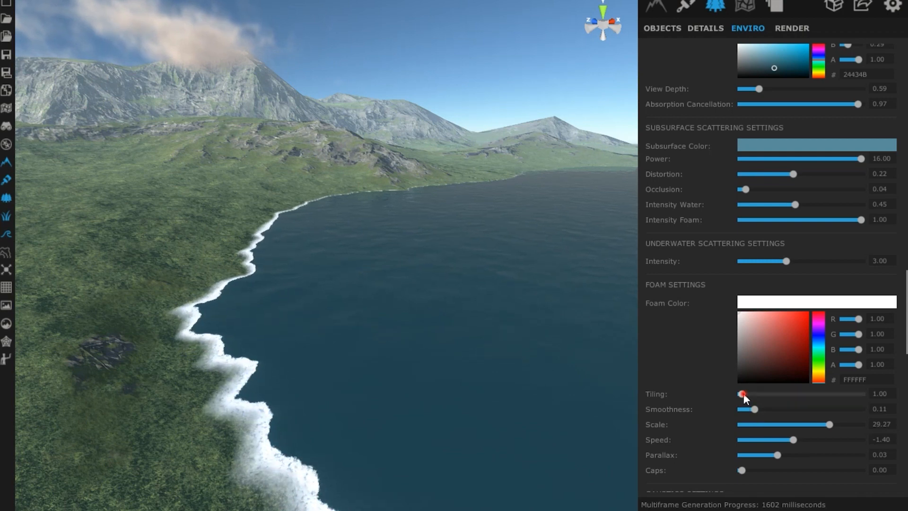
{"action": "left_click_drag", "start_coordinate": [764, 396], "coordinate": [831, 393]}
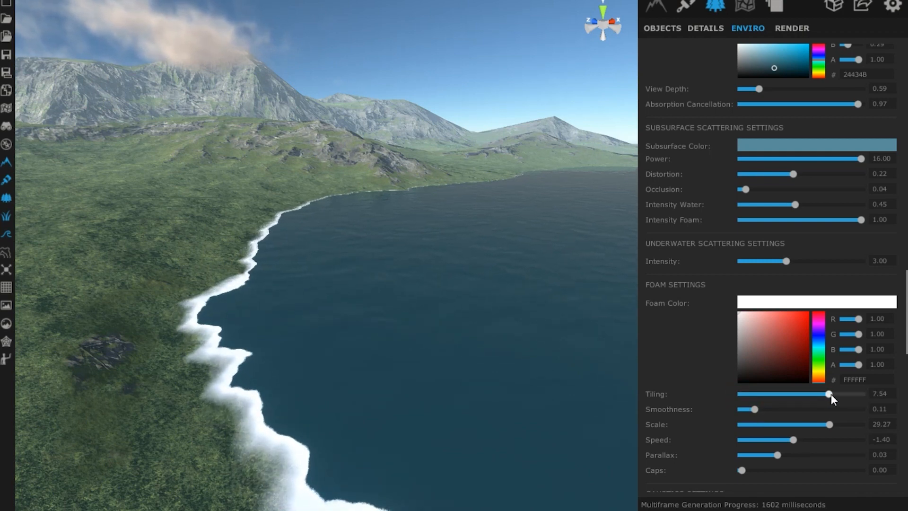
- Change the foam color from white to a muted gray-blue, 7B9EA9
{"action": "left_click", "coordinate": [771, 301]}
{"action": "left_click", "coordinate": [788, 306]}
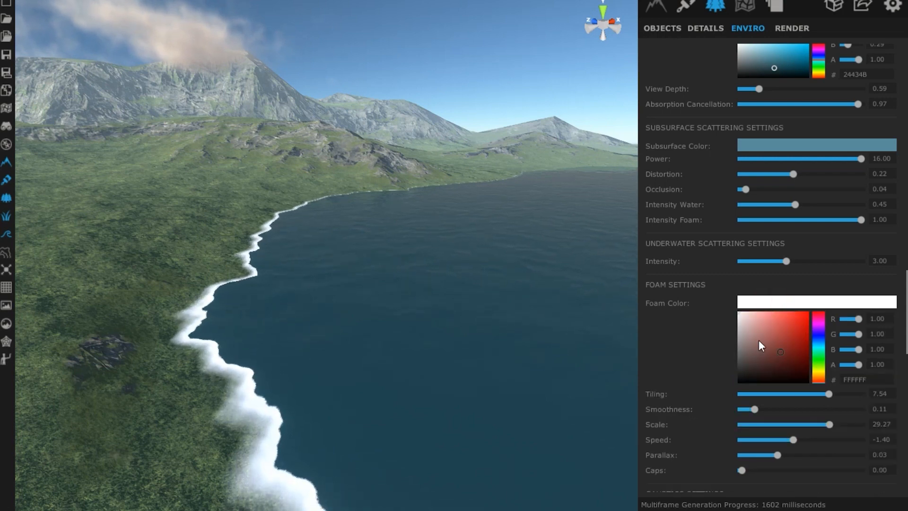
{"action": "left_click", "coordinate": [818, 350]}
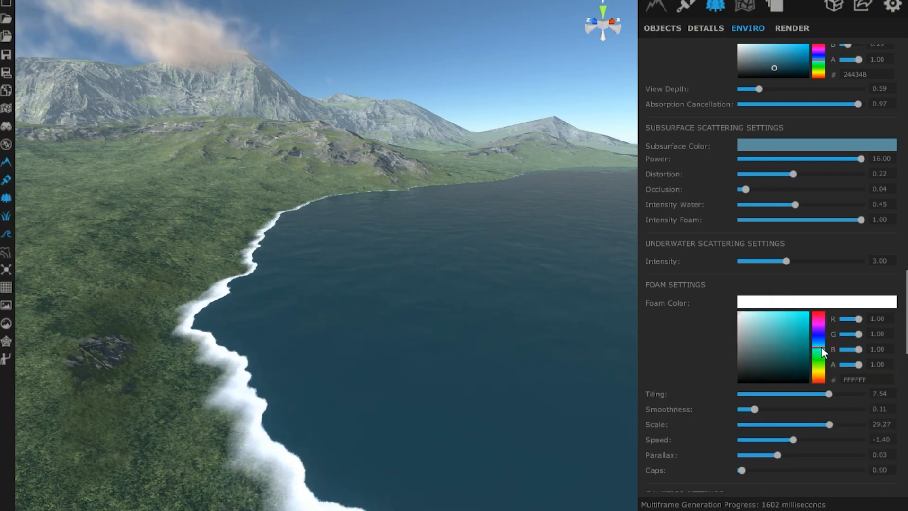
{"action": "left_click_drag", "start_coordinate": [764, 350], "coordinate": [778, 354]}
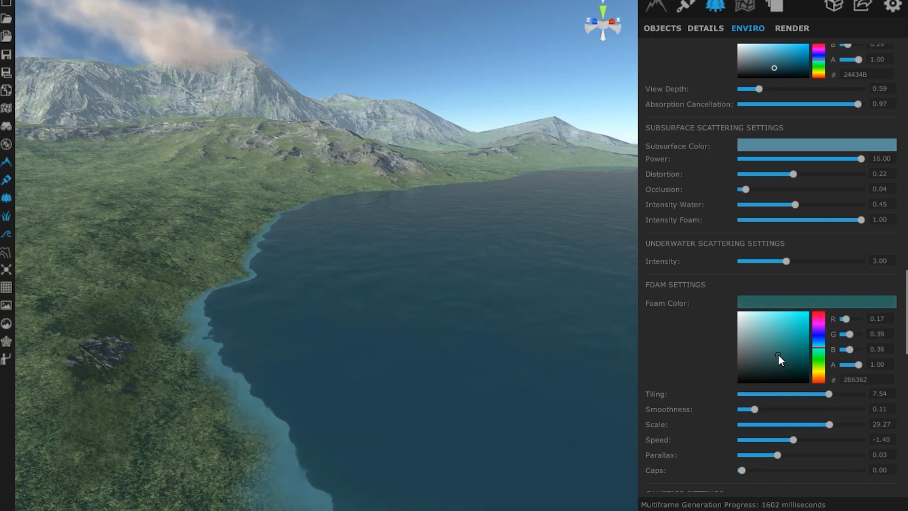
{"action": "left_click", "coordinate": [819, 343]}
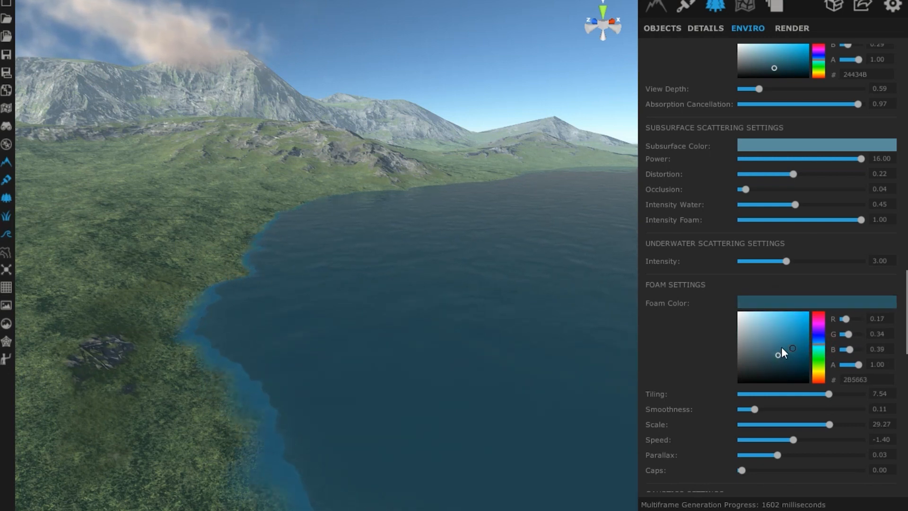
{"action": "left_click", "coordinate": [780, 347]}
{"action": "left_click_drag", "start_coordinate": [779, 348], "coordinate": [756, 338]}
{"action": "mouse_move", "coordinate": [749, 336]}
{"action": "left_mouse_down"}
{"action": "mouse_move", "coordinate": [735, 330]}
{"action": "mouse_move", "coordinate": [757, 334]}
{"action": "left_mouse_up"}
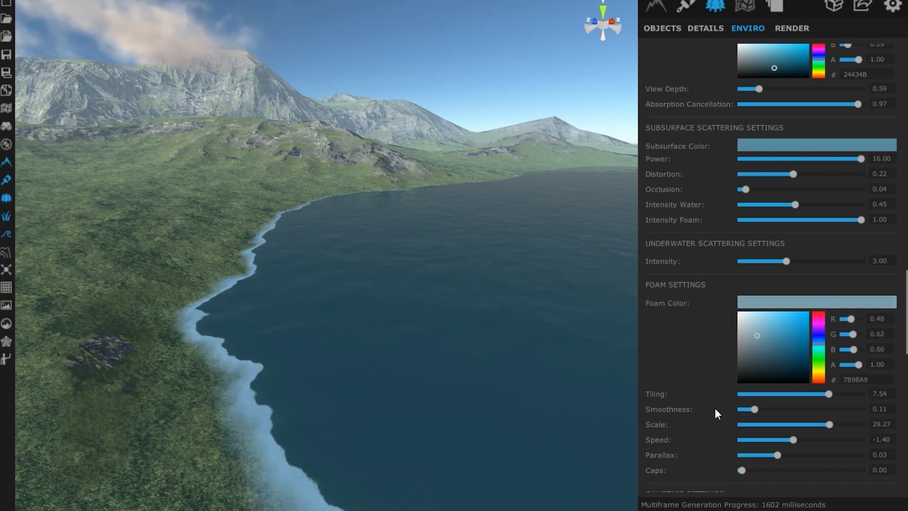
- Try the foam with smoothness 0.84, speed 10.00, parallax 0.10 and tiling 1.47, testing caps at 0.04 before returning them to 0.00
{"action": "left_click_drag", "start_coordinate": [754, 409], "coordinate": [844, 408]}
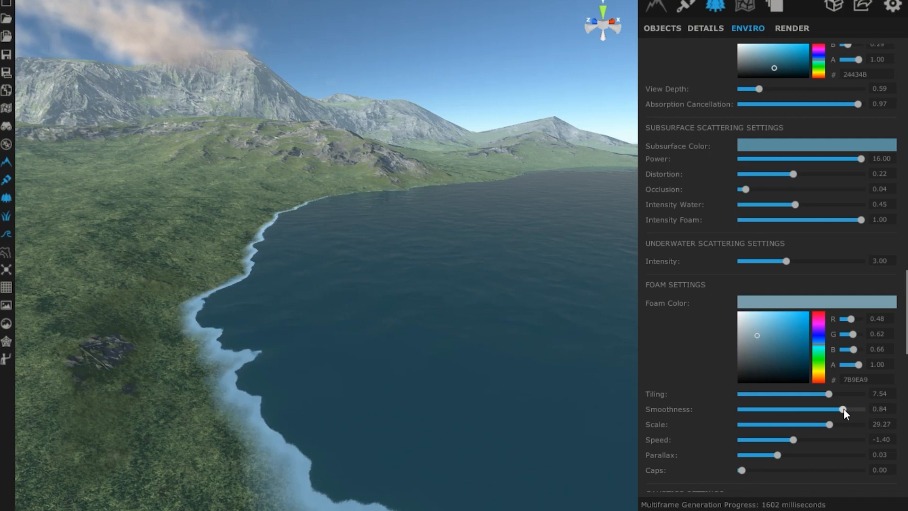
{"action": "left_click_drag", "start_coordinate": [792, 439], "coordinate": [886, 441]}
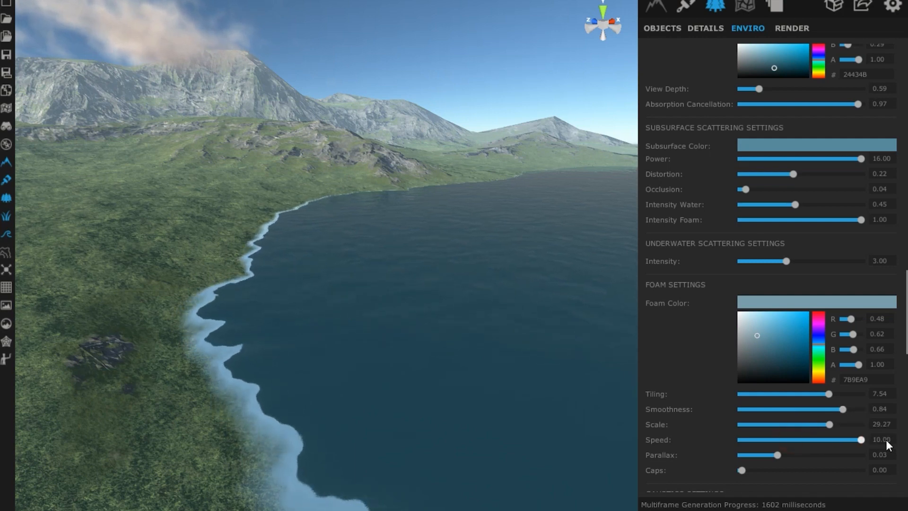
{"action": "left_click", "coordinate": [774, 456]}
{"action": "left_click_drag", "start_coordinate": [740, 454], "coordinate": [887, 456]}
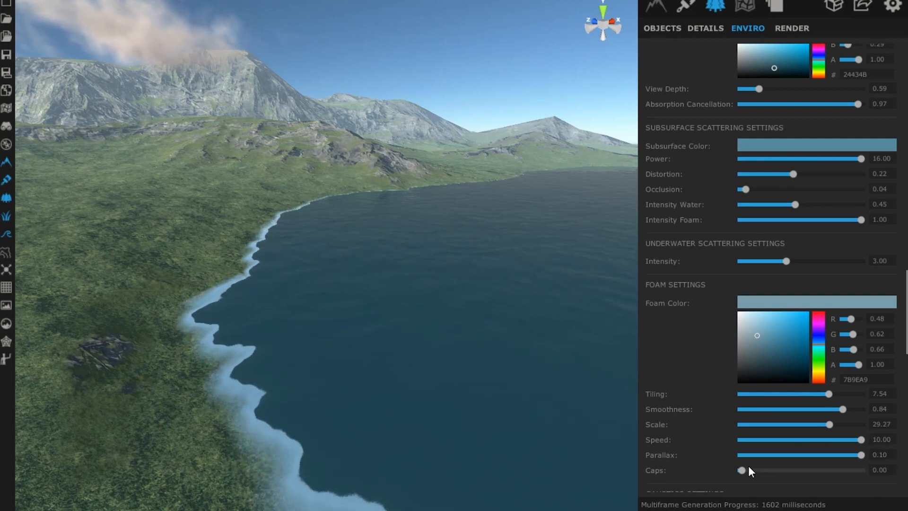
{"action": "mouse_move", "coordinate": [741, 470]}
{"action": "left_mouse_down"}
{"action": "mouse_move", "coordinate": [765, 472]}
{"action": "mouse_move", "coordinate": [743, 467]}
{"action": "left_mouse_up"}
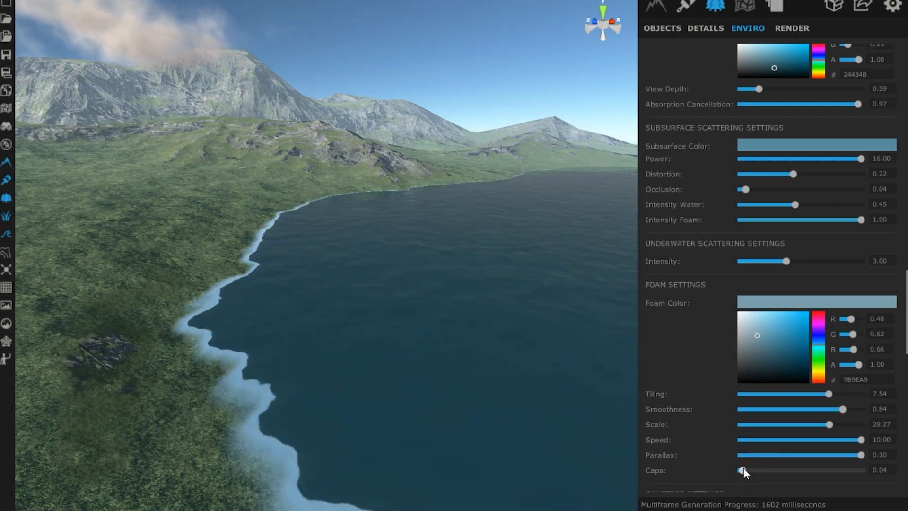
{"action": "left_click_drag", "start_coordinate": [775, 396], "coordinate": [748, 395]}
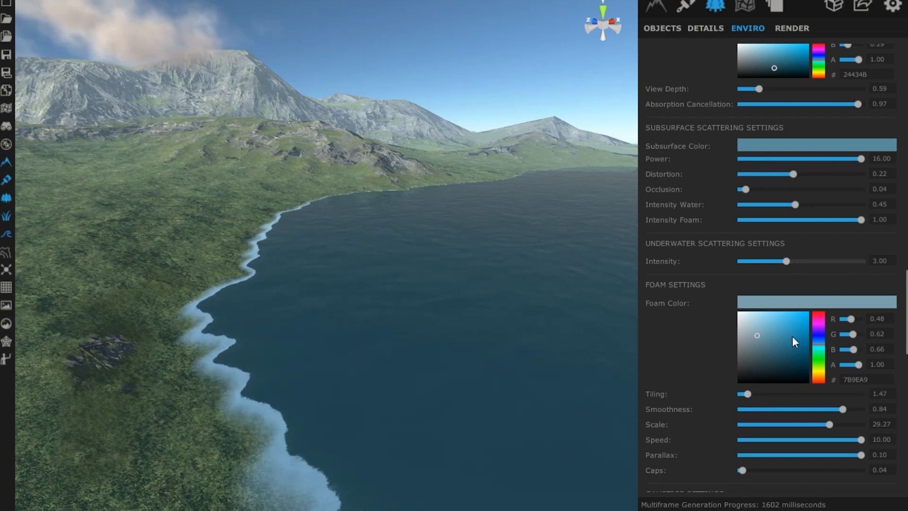
{"action": "left_click_drag", "start_coordinate": [742, 468], "coordinate": [718, 465]}
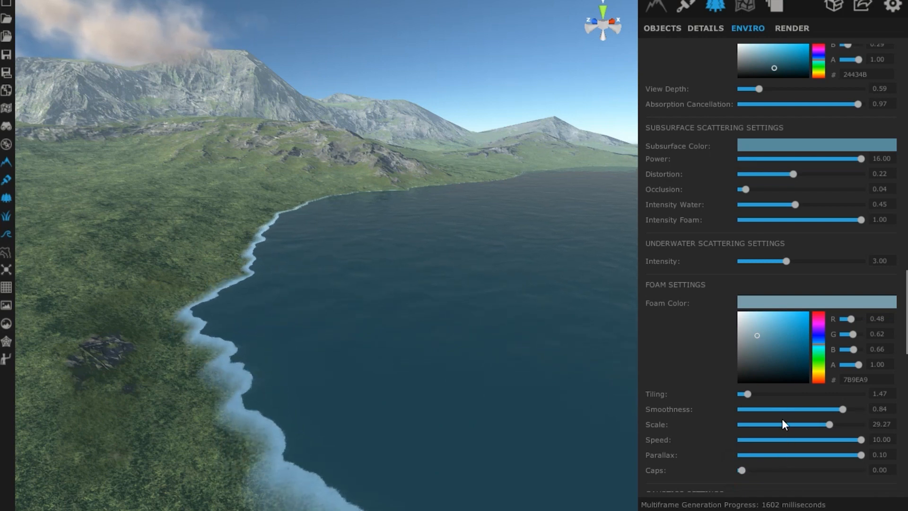
- Soften the shoreline foam with scale 7.78, speed -10.00, parallax 0.02, caps 0.00, smoothness 1.00 and tiling 1.00
{"action": "left_click", "coordinate": [765, 425]}
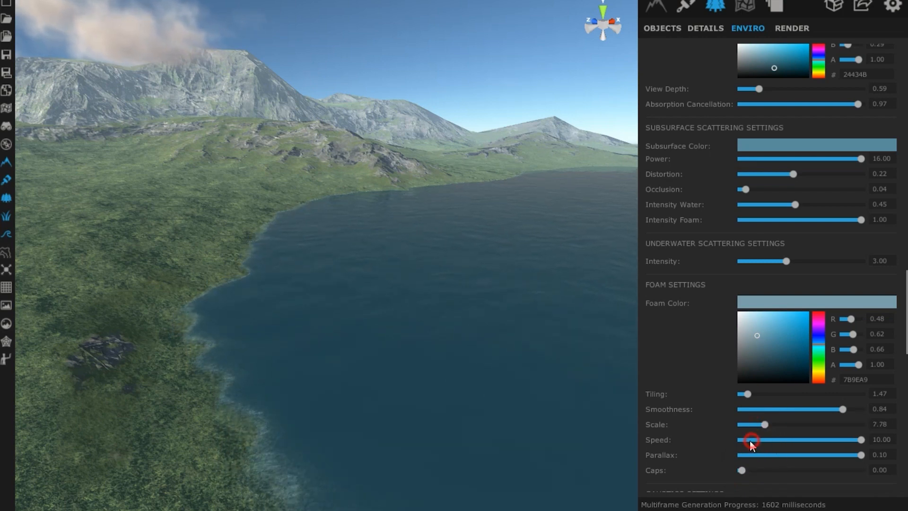
{"action": "left_click_drag", "start_coordinate": [750, 440], "coordinate": [736, 436]}
{"action": "left_click", "coordinate": [766, 455]}
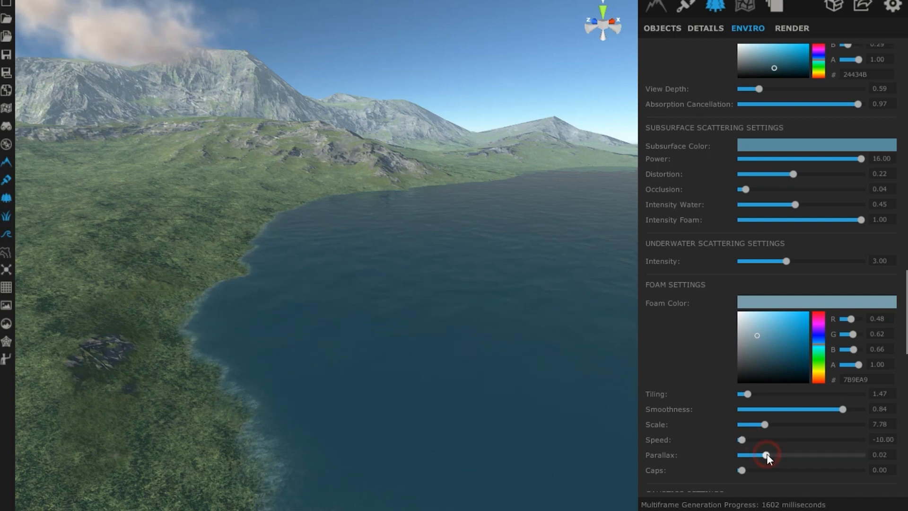
{"action": "left_click", "coordinate": [756, 469]}
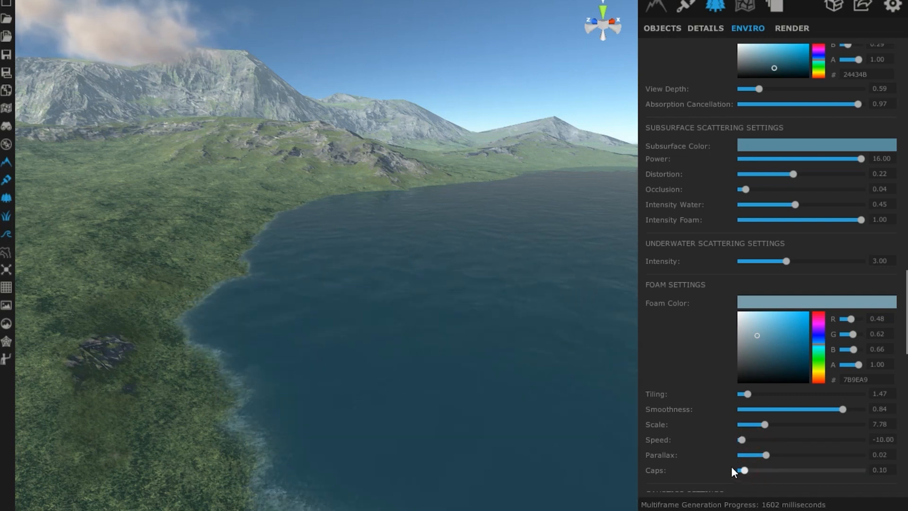
{"action": "left_click", "coordinate": [731, 466]}
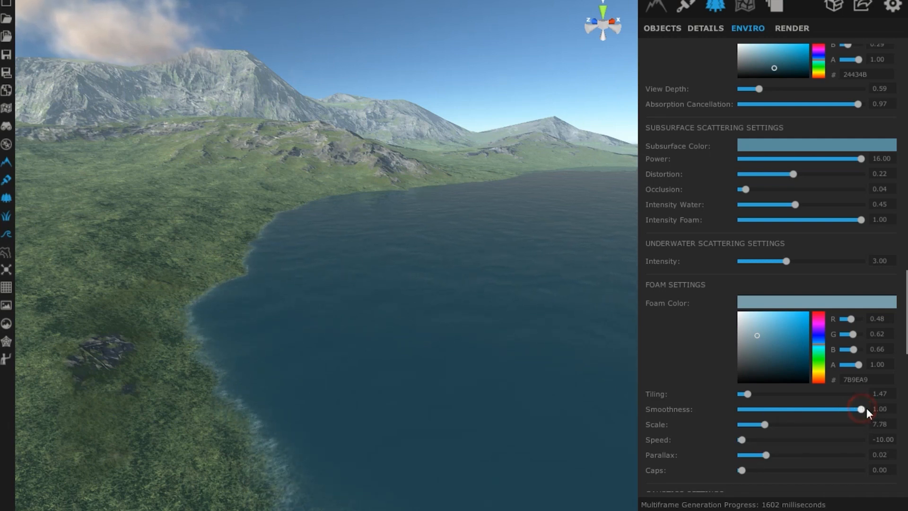
{"action": "left_click_drag", "start_coordinate": [747, 394], "coordinate": [728, 393]}
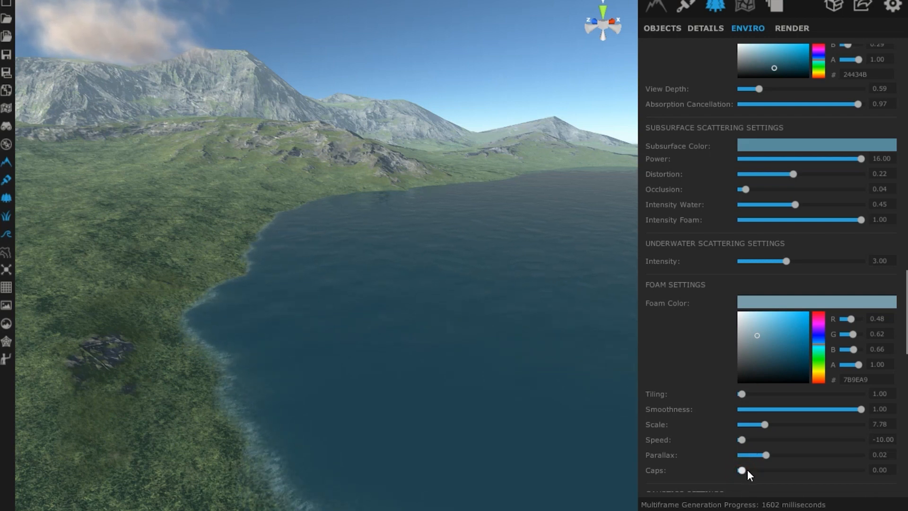
- Set the foam's caps and parallax to 0.00 and its speed to -7.27
{"action": "left_click_drag", "start_coordinate": [747, 470], "coordinate": [708, 468]}
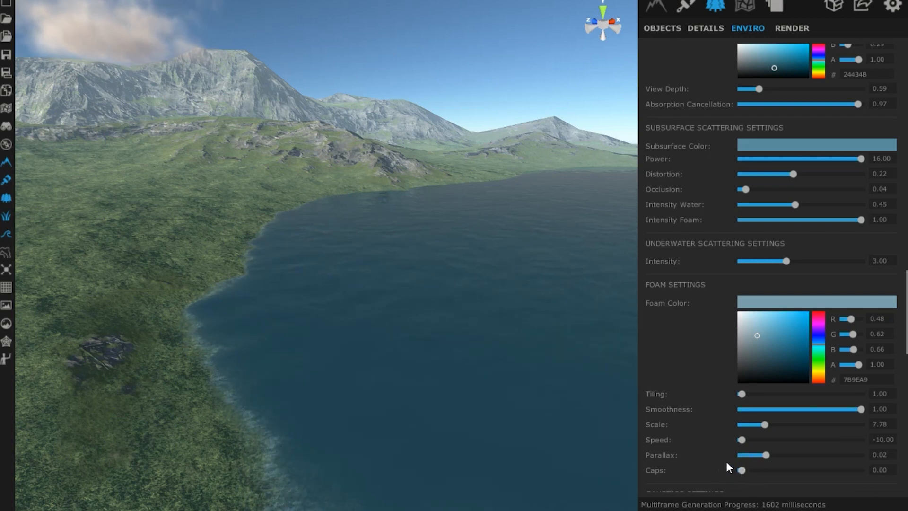
{"action": "left_click_drag", "start_coordinate": [764, 454], "coordinate": [734, 446]}
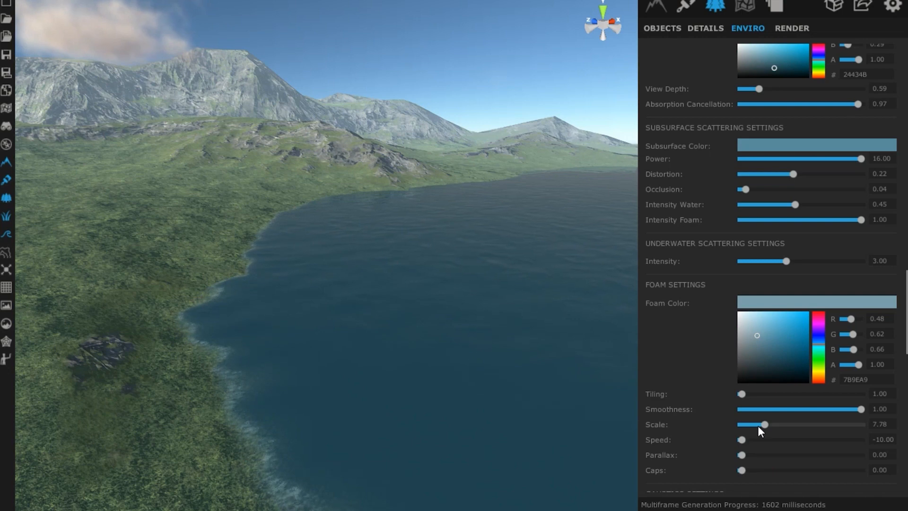
{"action": "left_click", "coordinate": [759, 439]}
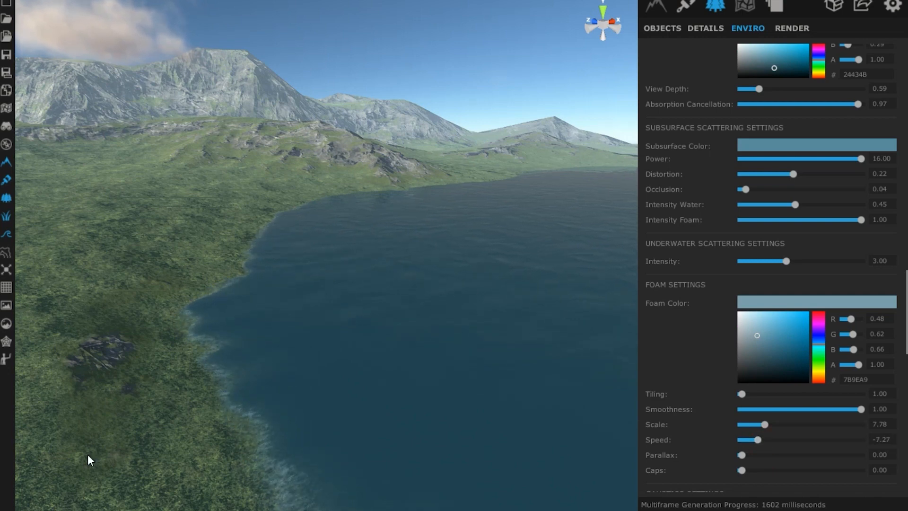
{"action": "scroll", "coordinate": [317, 433], "scroll_direction": "down", "scroll_amount": 2}
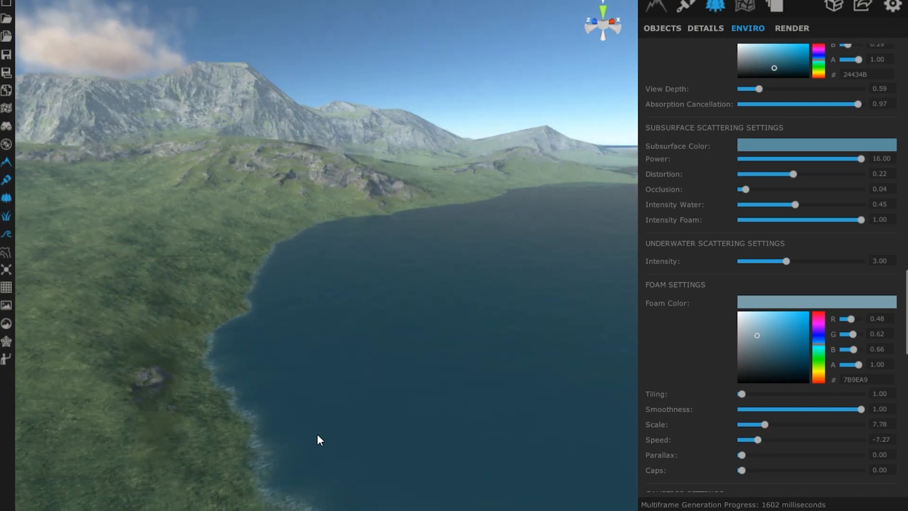
{"action": "scroll", "coordinate": [317, 433], "scroll_direction": "up", "scroll_amount": 3}
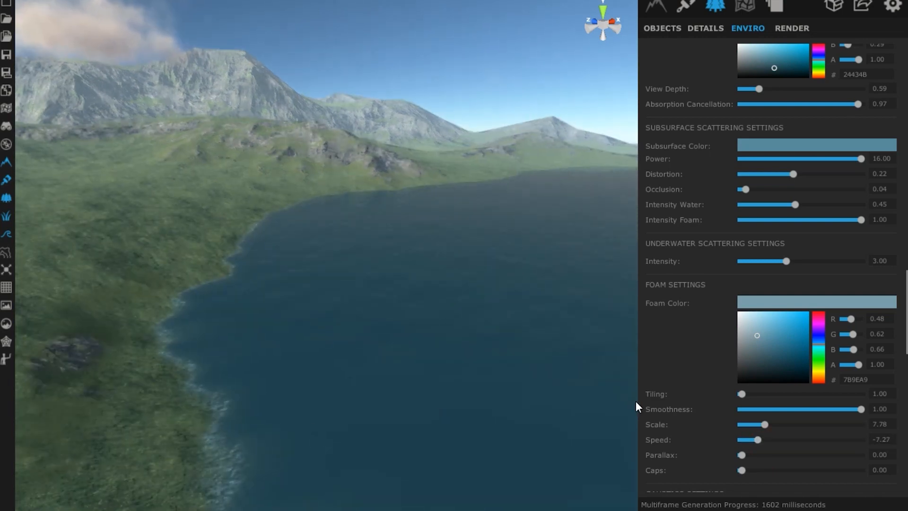
- Try a light gray foam color, D9D9D9, and settle on a dark gray, 282929
{"action": "left_click", "coordinate": [746, 305]}
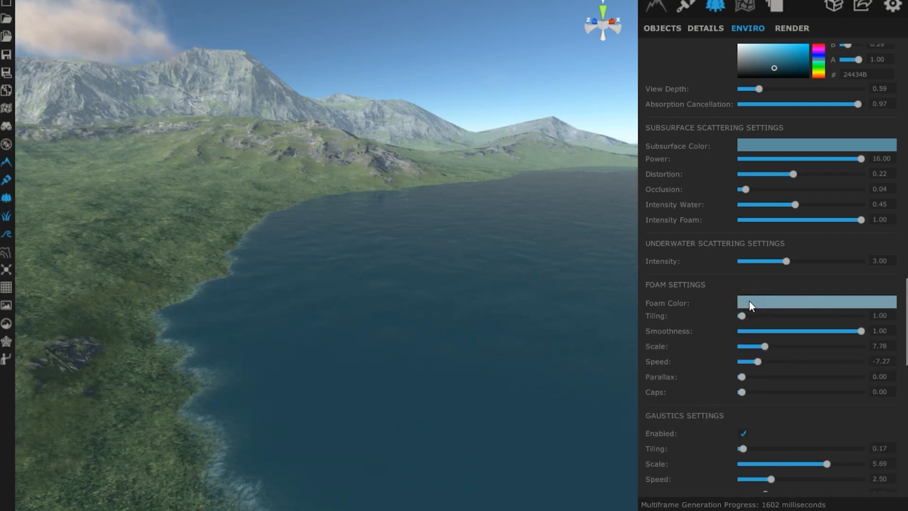
{"action": "left_click", "coordinate": [745, 302]}
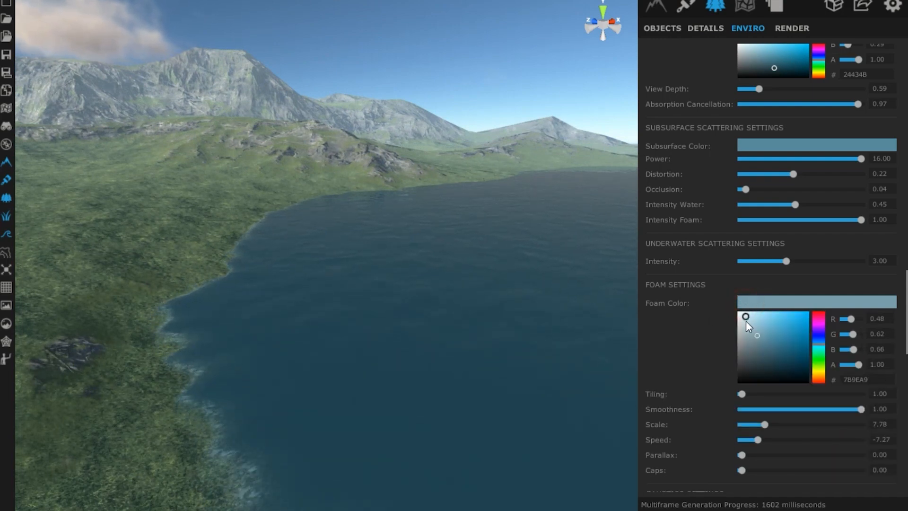
{"action": "left_click", "coordinate": [746, 322]}
{"action": "left_click_drag", "start_coordinate": [744, 322], "coordinate": [736, 321]}
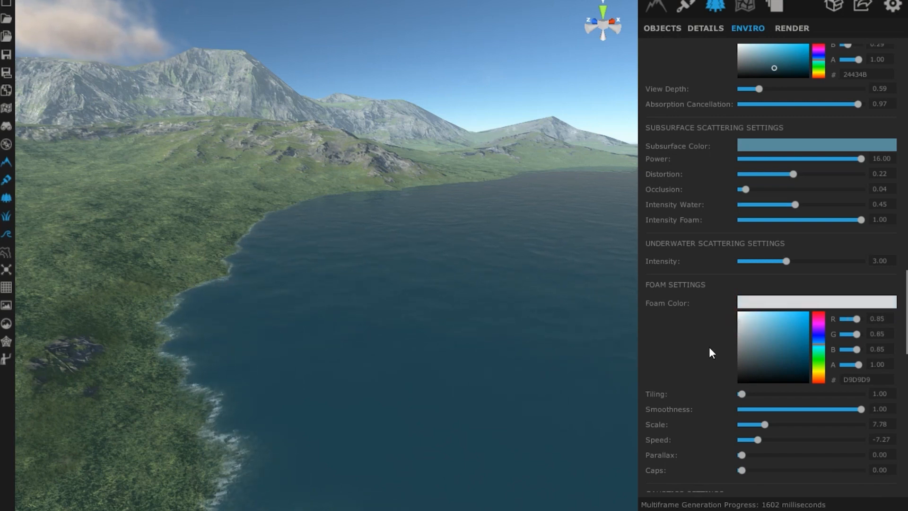
{"action": "left_click", "coordinate": [738, 371]}
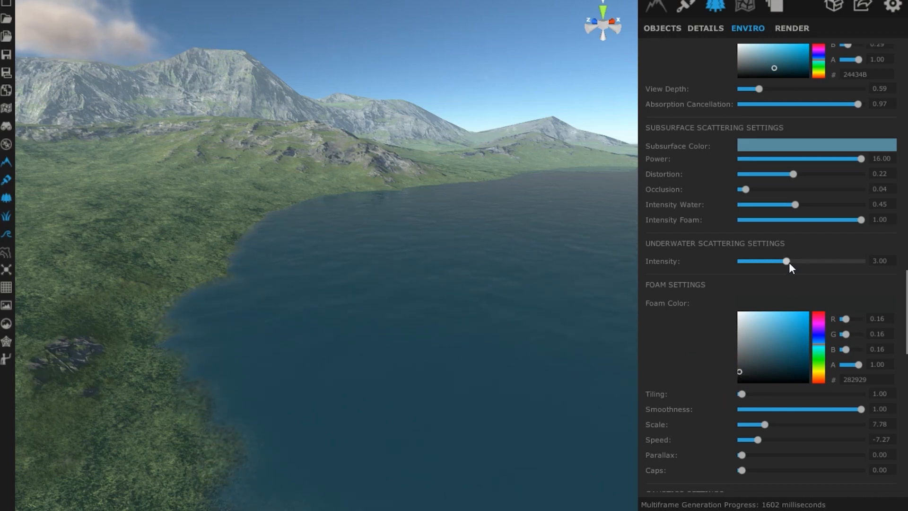
- Set the underwater scattering intensity to 3.80 and the subsurface scattering power to 16.00
{"action": "left_click_drag", "start_coordinate": [787, 261], "coordinate": [799, 261]}
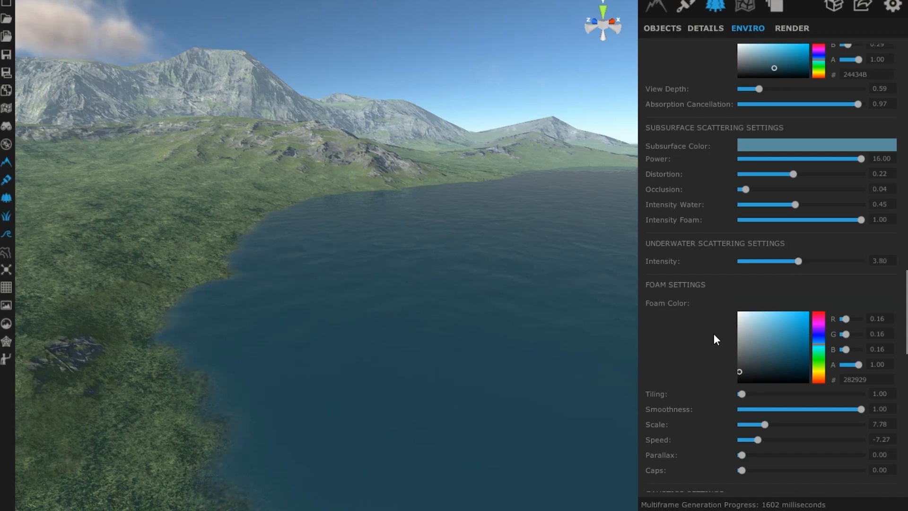
{"action": "scroll", "coordinate": [714, 333], "scroll_direction": "up", "scroll_amount": 2}
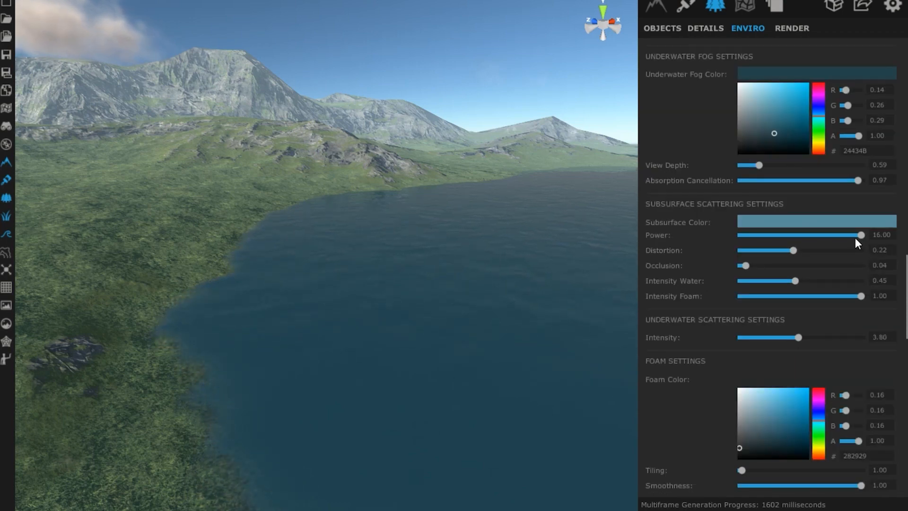
{"action": "mouse_move", "coordinate": [852, 235]}
{"action": "left_mouse_down"}
{"action": "mouse_move", "coordinate": [783, 235]}
{"action": "mouse_move", "coordinate": [862, 235]}
{"action": "left_mouse_up"}
{"action": "scroll", "coordinate": [387, 343], "scroll_direction": "down", "scroll_amount": 3}
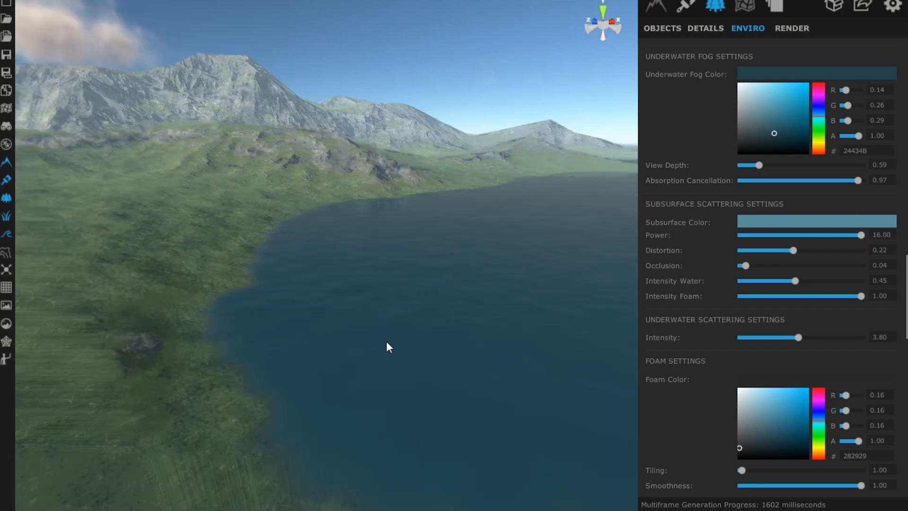
{"action": "scroll", "coordinate": [273, 352], "scroll_direction": "up", "scroll_amount": 4}
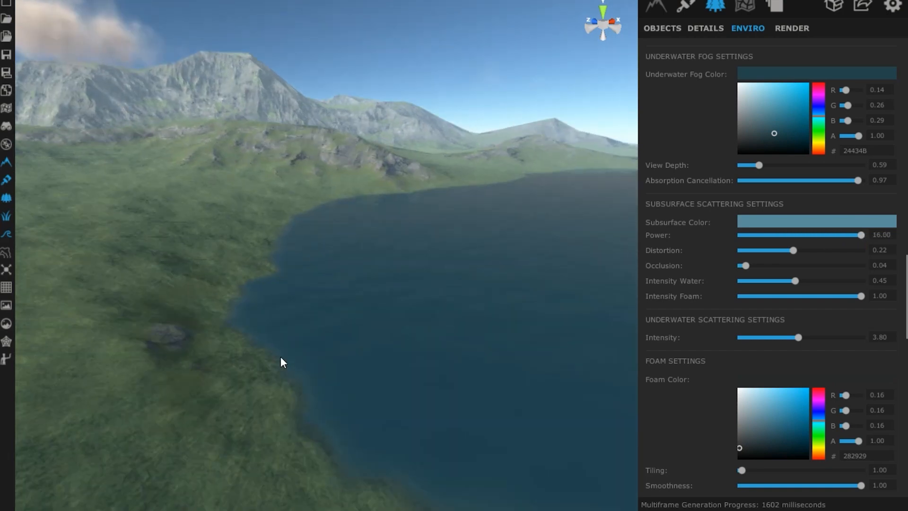
{"action": "right_click_drag", "start_coordinate": [359, 331], "coordinate": [345, 312]}
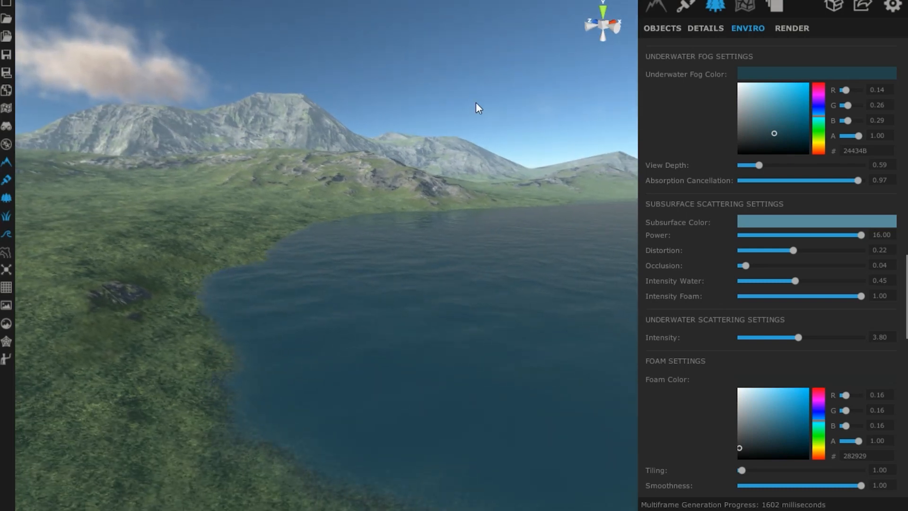
- Try muted blue and near-white subsurface scattering colors, settling on a saturated blue, 1A80A0
{"action": "left_click", "coordinate": [764, 225]}
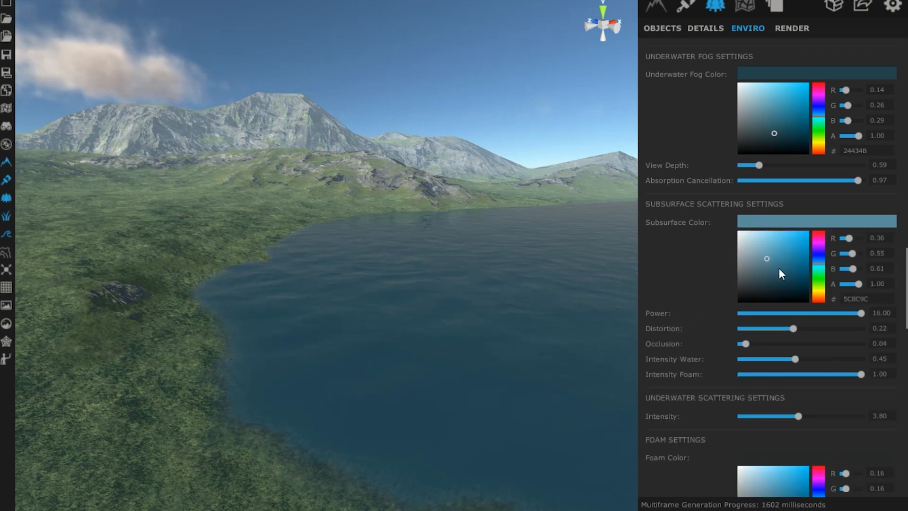
{"action": "left_click", "coordinate": [766, 266]}
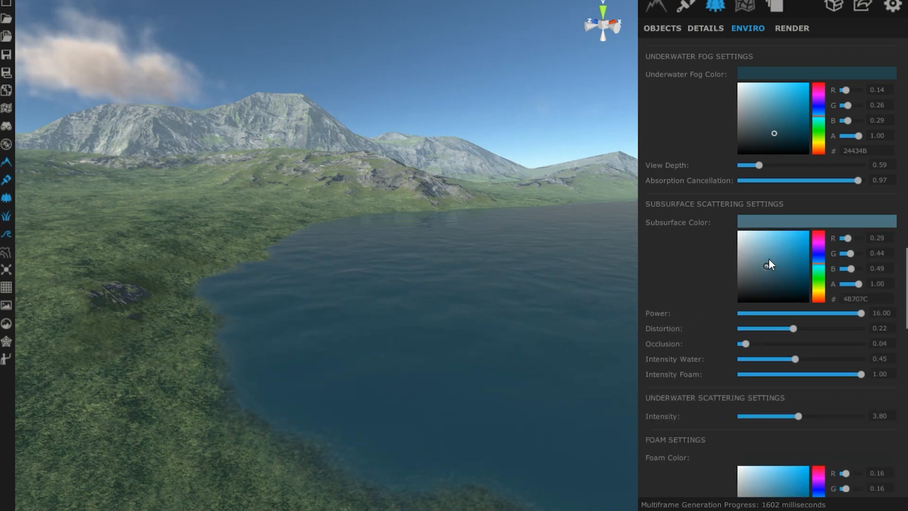
{"action": "left_click", "coordinate": [768, 259]}
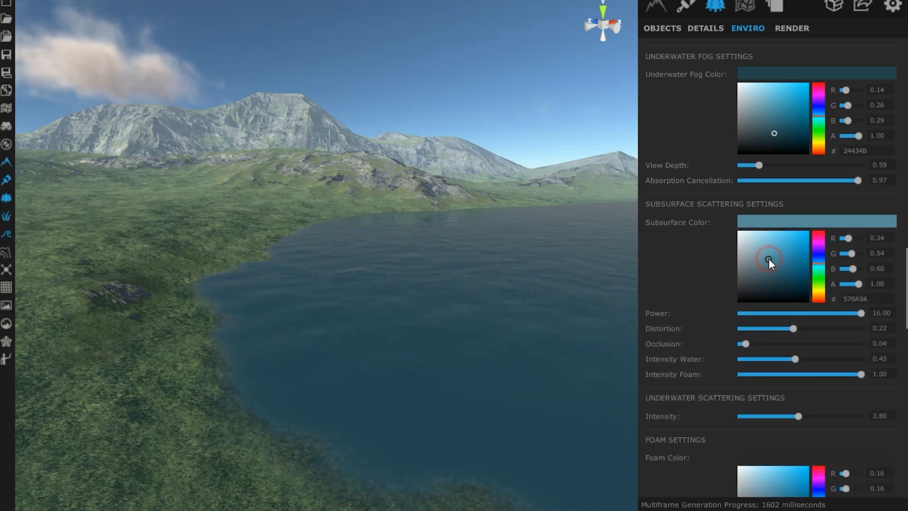
{"action": "left_click", "coordinate": [816, 260]}
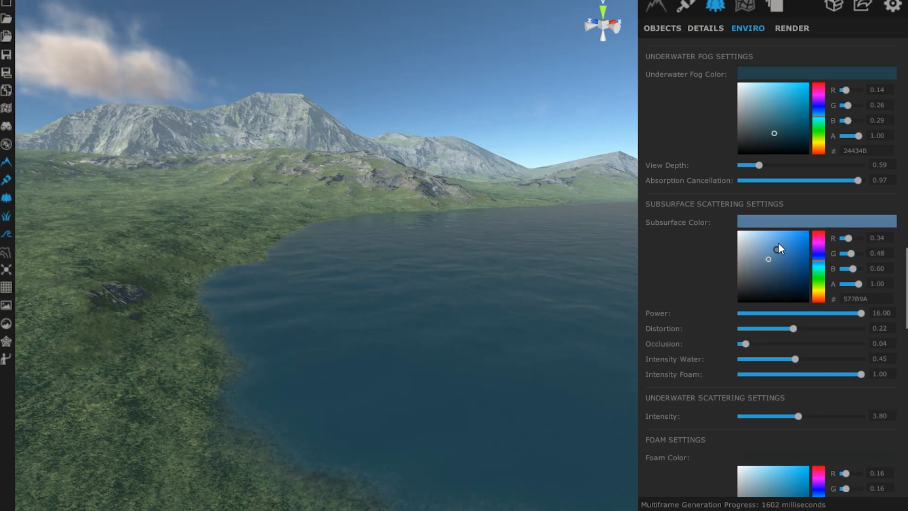
{"action": "left_click", "coordinate": [739, 236]}
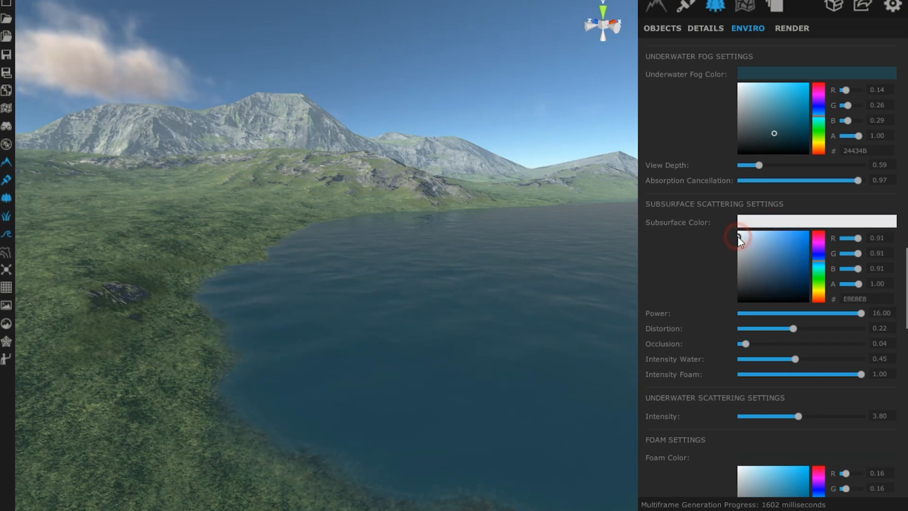
{"action": "left_click", "coordinate": [763, 254]}
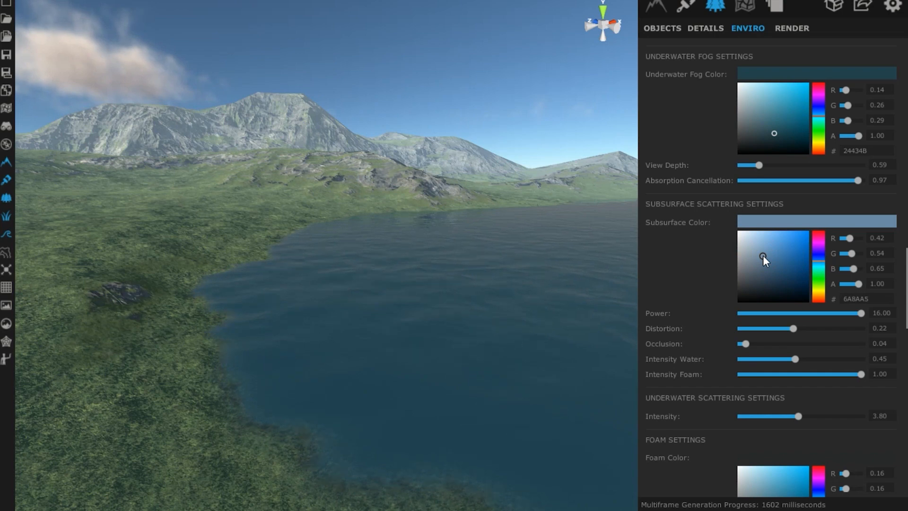
{"action": "left_click", "coordinate": [759, 266]}
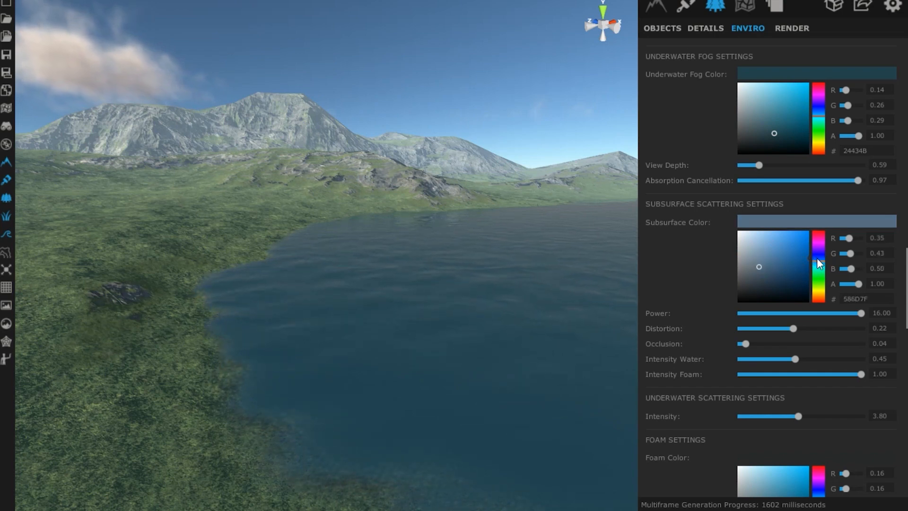
{"action": "left_click", "coordinate": [819, 263]}
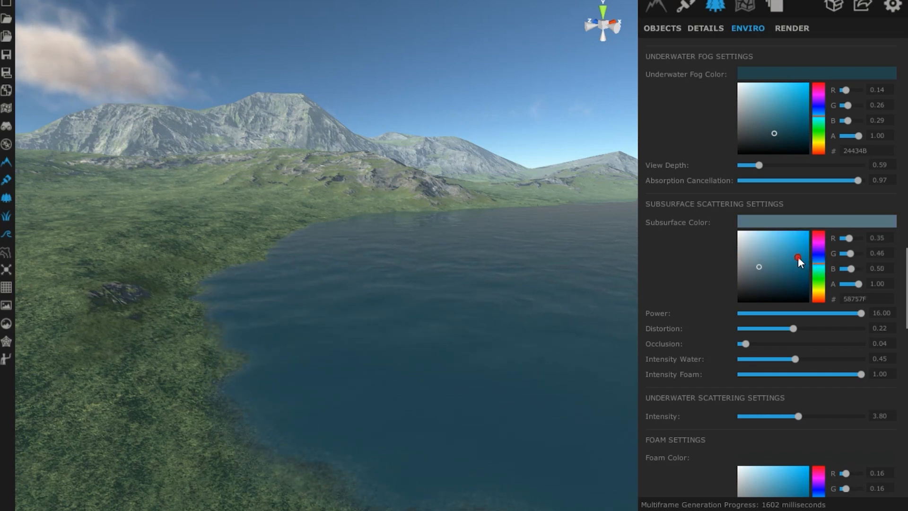
{"action": "left_click", "coordinate": [798, 256]}
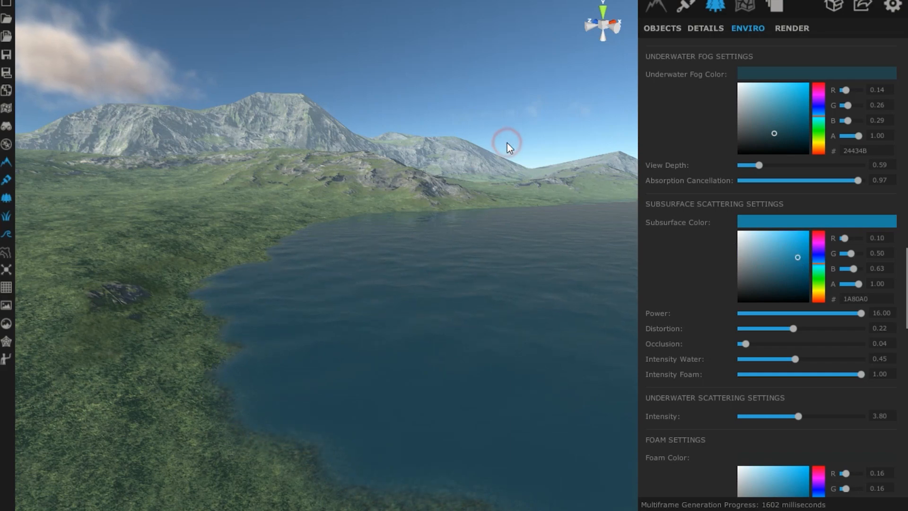